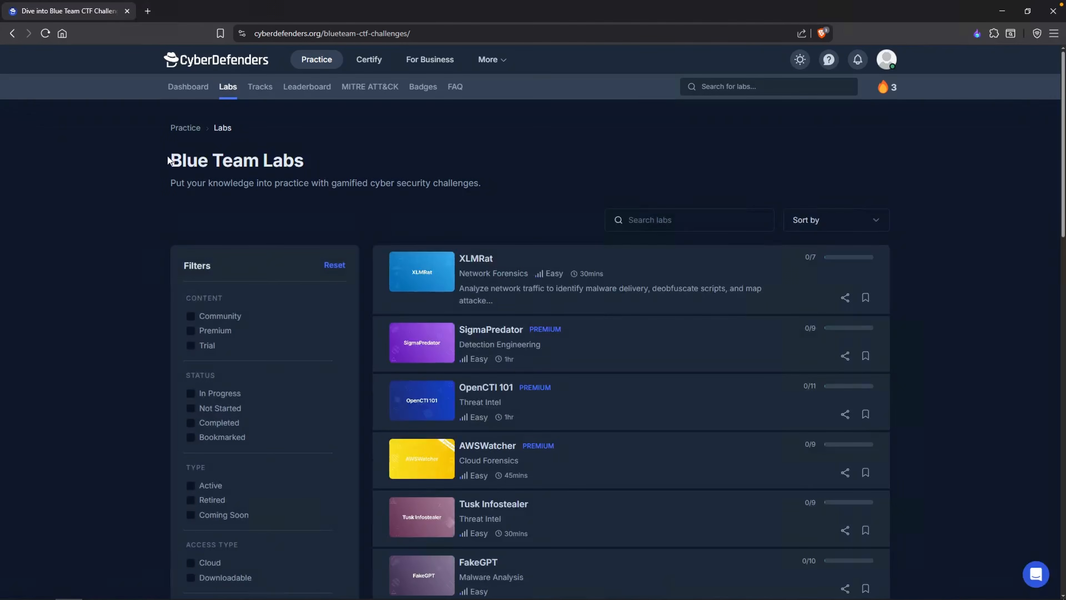
# Search the Blue Team Labs for "Web investigation" and open the Web Investigation lab.
pyautogui.click(657, 222)
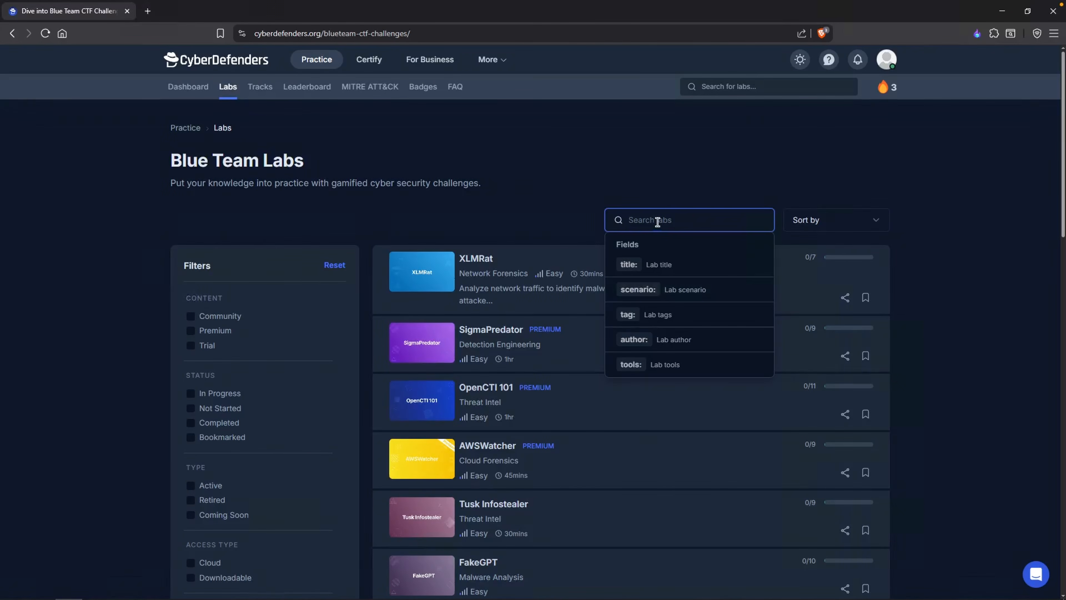
pyautogui.write('Web in')
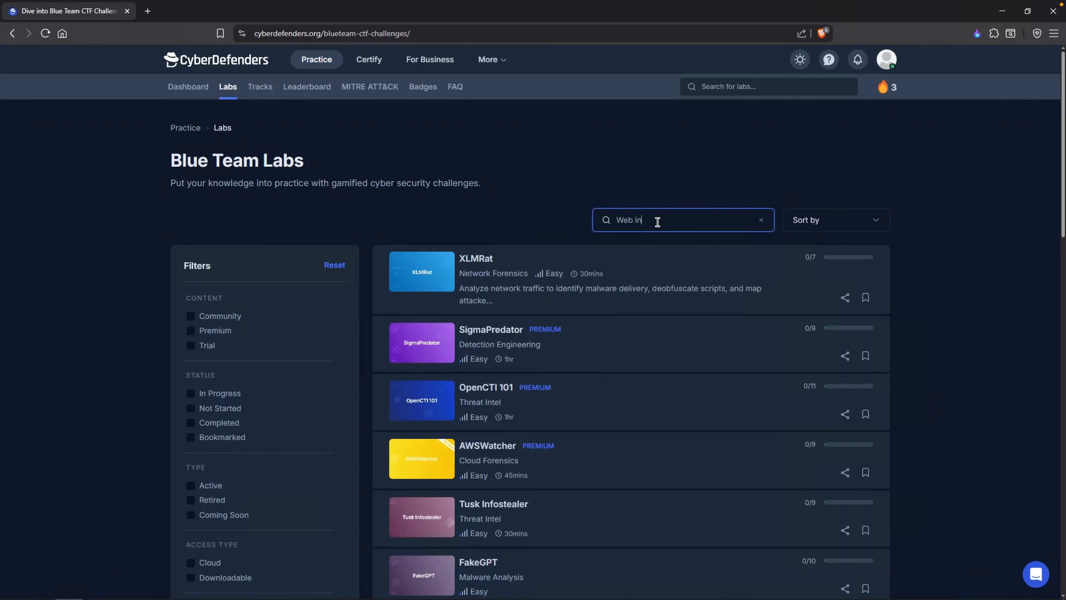
pyautogui.write('vestigation')
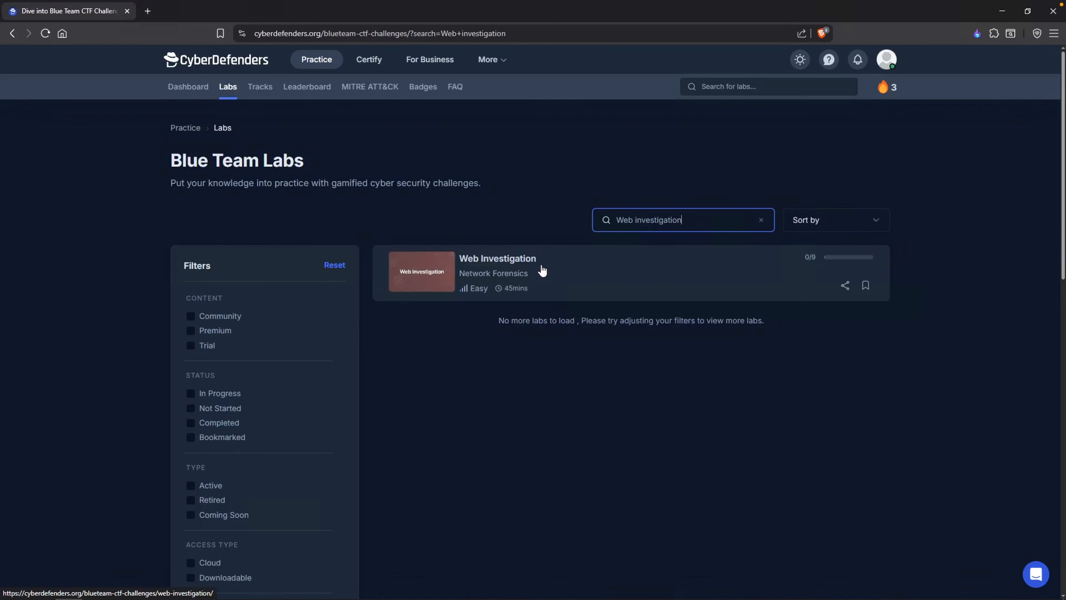
pyautogui.click(539, 267)
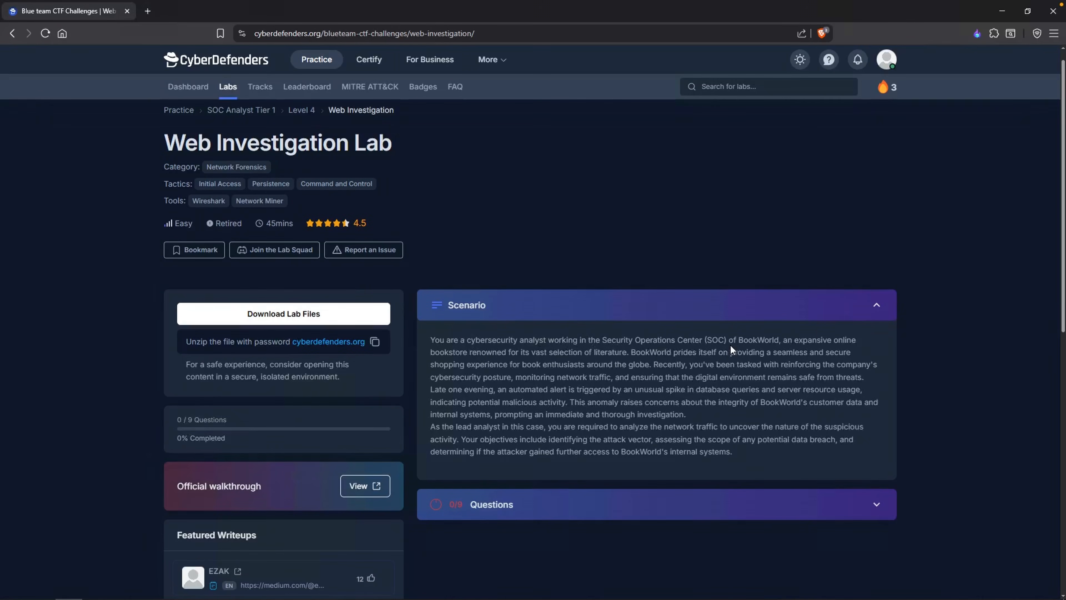
# Read the scenario of the Web Investigation Lab, including the lead analyst's task, and download the lab files.
pyautogui.moveTo(448, 389); pyautogui.dragTo(763, 389)
pyautogui.moveTo(430, 426); pyautogui.dragTo(801, 430)
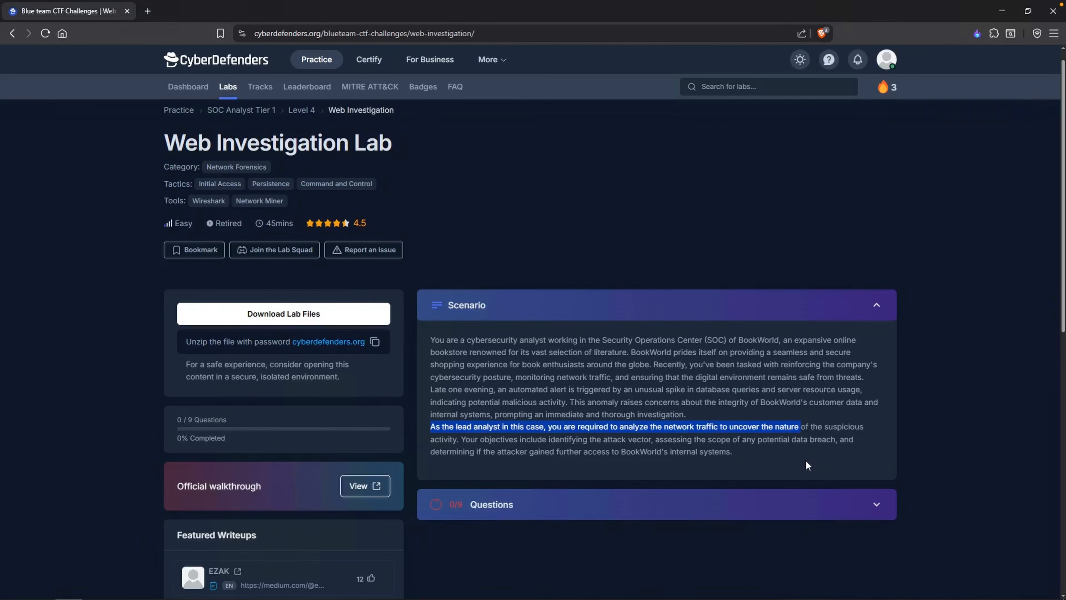
pyautogui.click(779, 461)
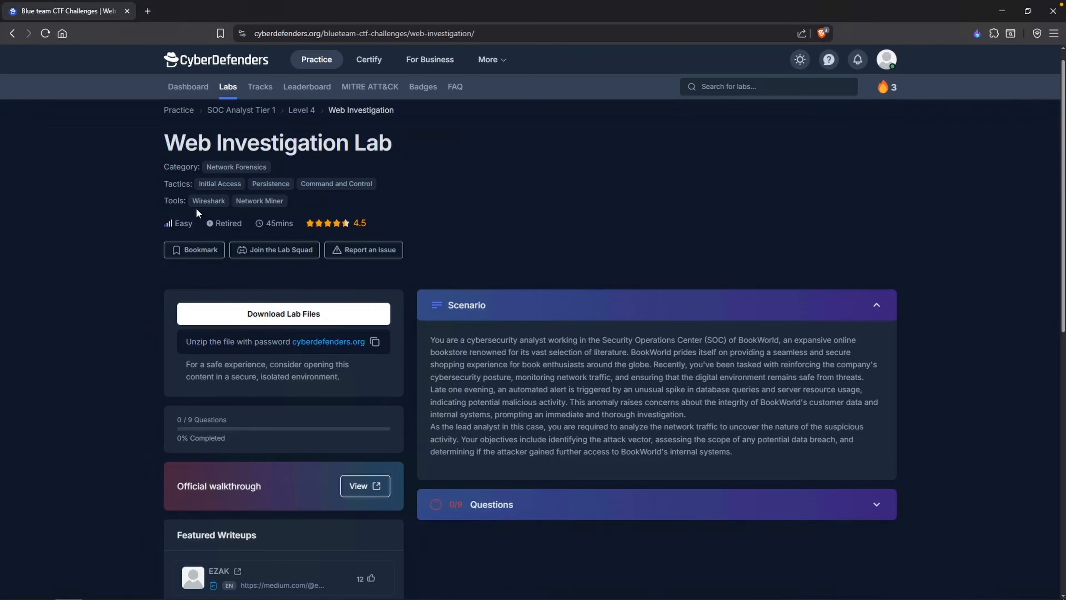
pyautogui.click(331, 315)
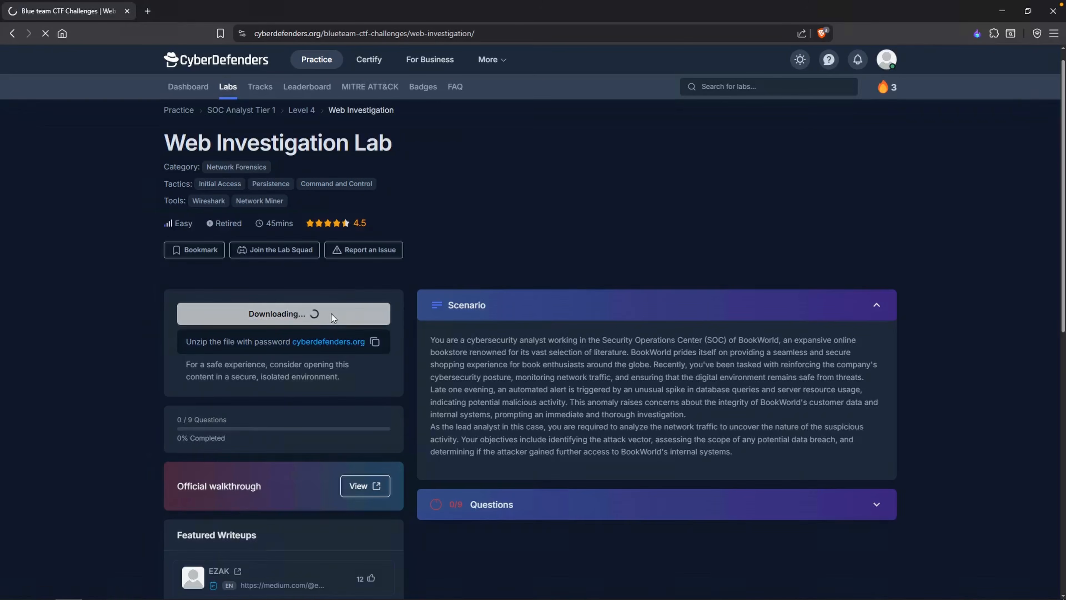
pyautogui.press('Return')
# Extract 170-WebInvestigation.zip in place in the Downloads folder with 7-Zip, entering the archive password given on the lab page.
pyautogui.moveTo(225, 341); pyautogui.dragTo(364, 342)
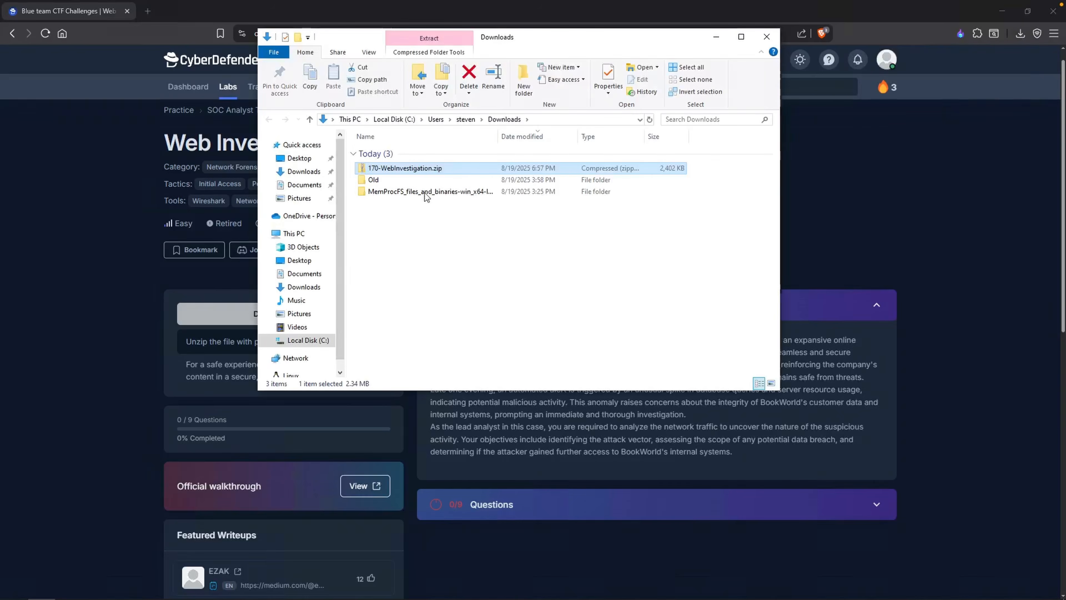
pyautogui.rightClick(403, 168)
pyautogui.moveTo(506, 241)
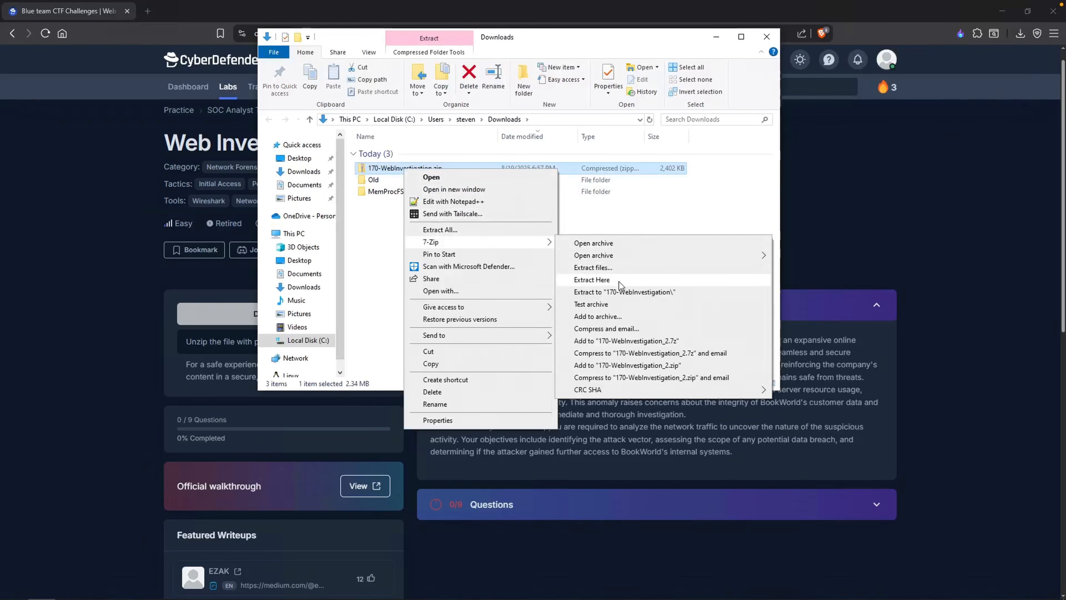
pyautogui.click(613, 279)
pyautogui.write('cyberdefenders.org')
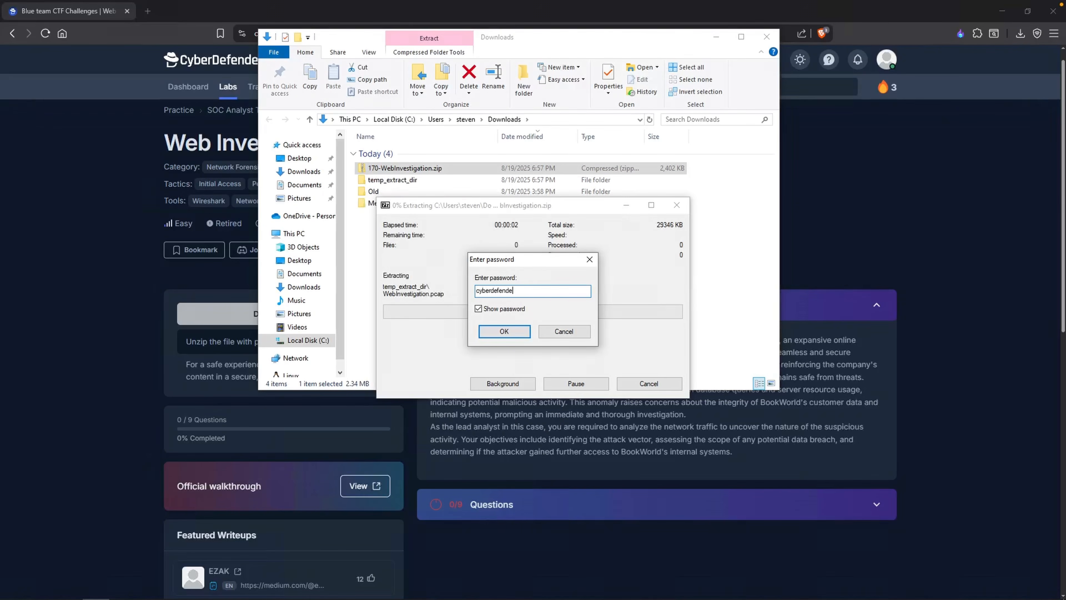
pyautogui.press('Return')
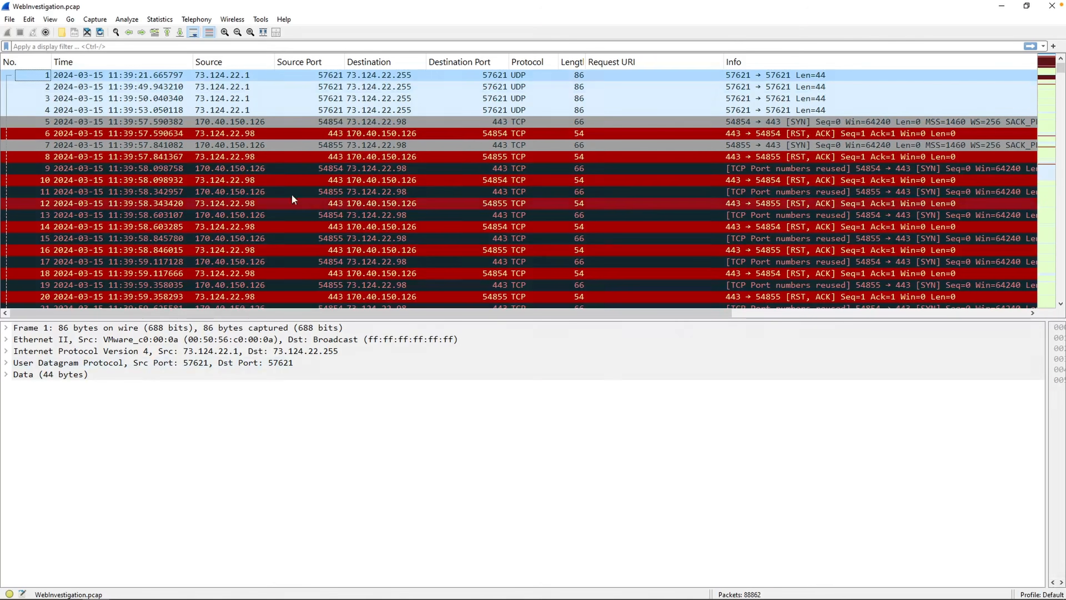
# Review the capture file properties of WebInvestigation.pcap in Wireshark, checking the elapsed time, first and last packet times, and packet count.
pyautogui.click(160, 20)
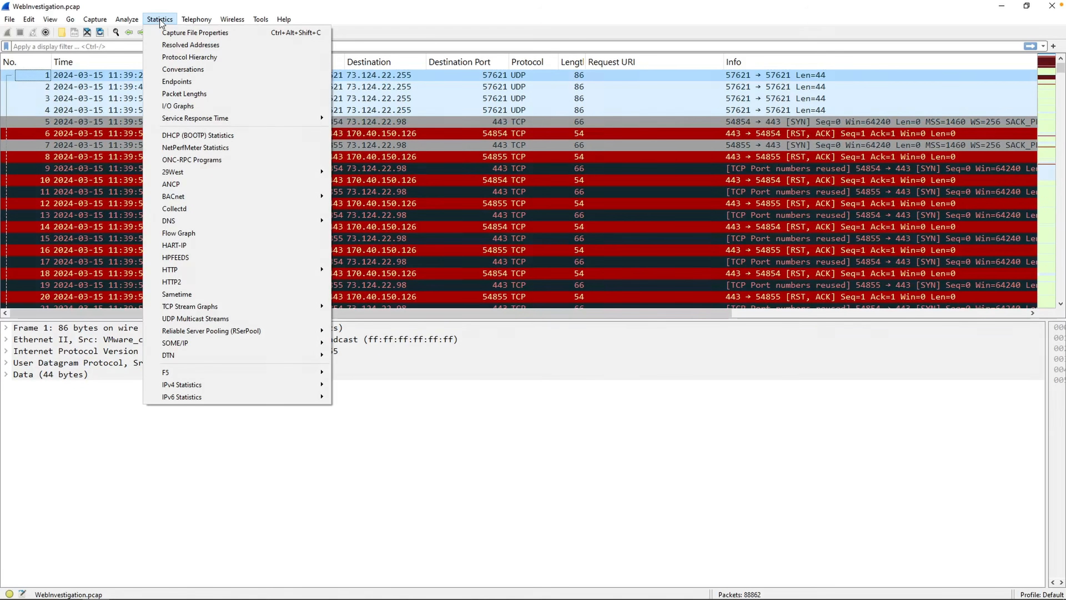
pyautogui.click(176, 33)
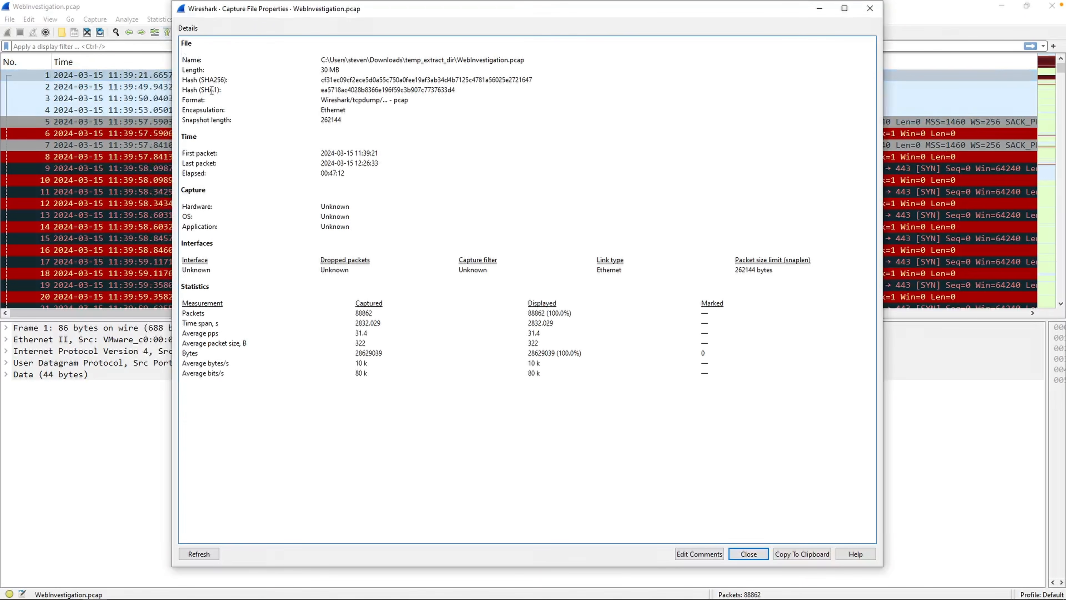
pyautogui.tripleClick(332, 173)
pyautogui.tripleClick(374, 154)
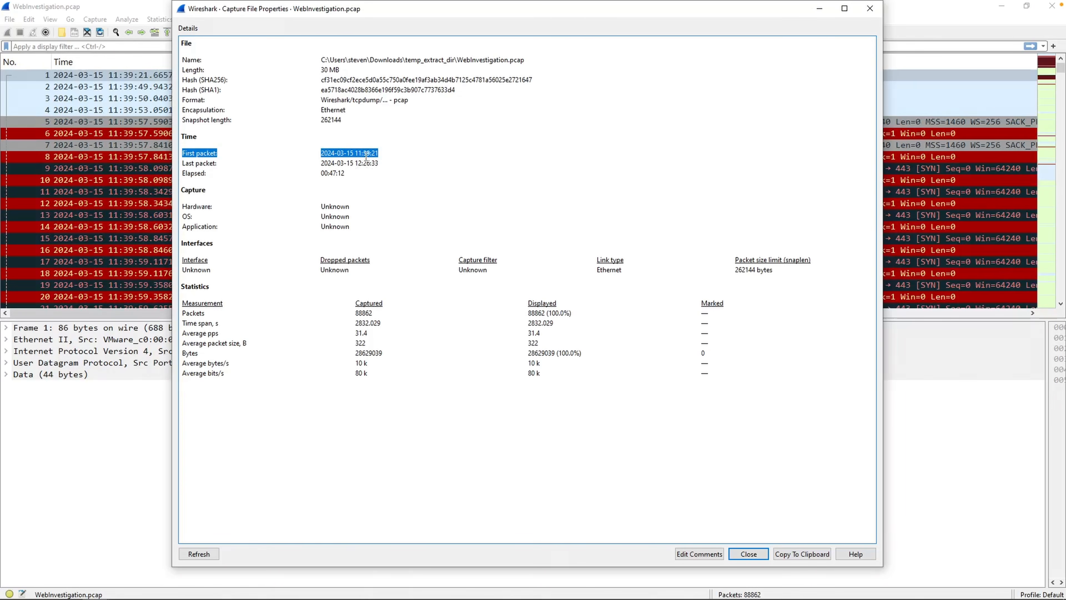
pyautogui.click(378, 163)
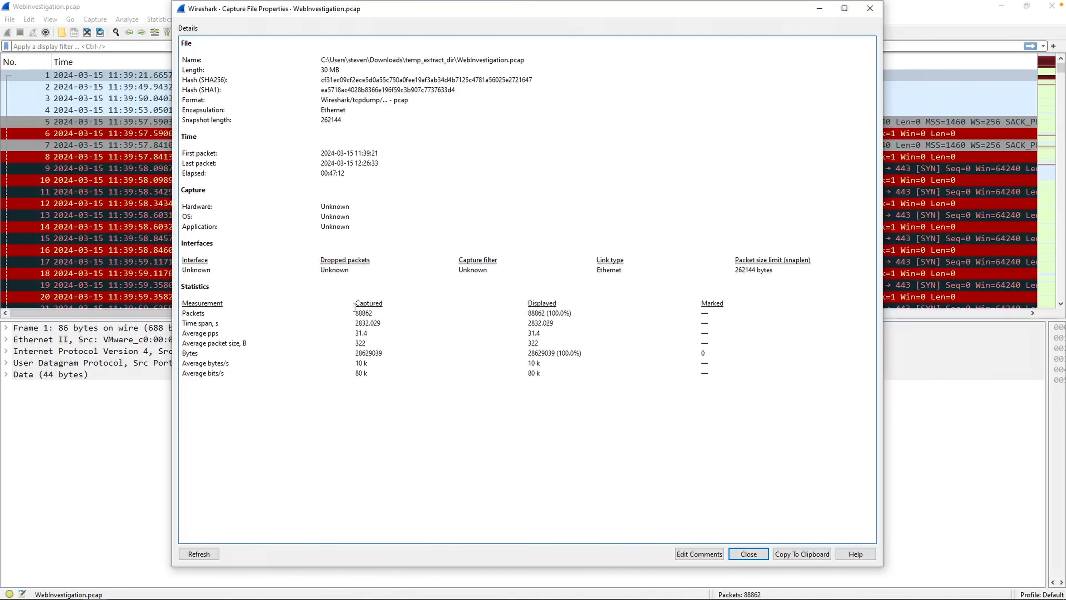
pyautogui.moveTo(357, 312); pyautogui.dragTo(399, 318)
pyautogui.click(748, 554)
# Examine the capture's protocol hierarchy, going through the Hypertext Transfer Protocol entry and the content types beneath it.
pyautogui.click(159, 19)
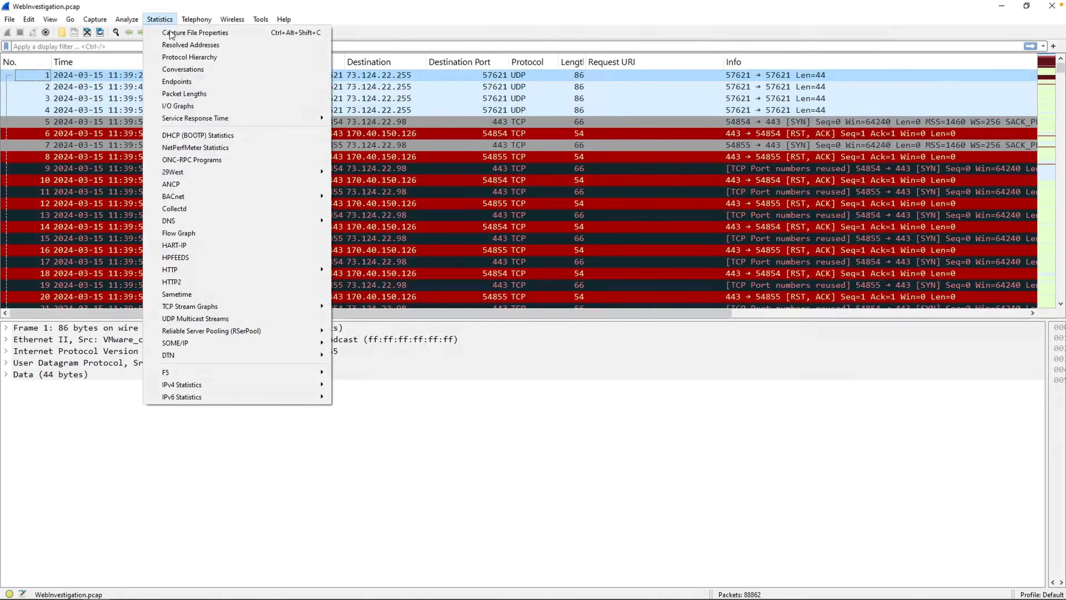
pyautogui.click(185, 56)
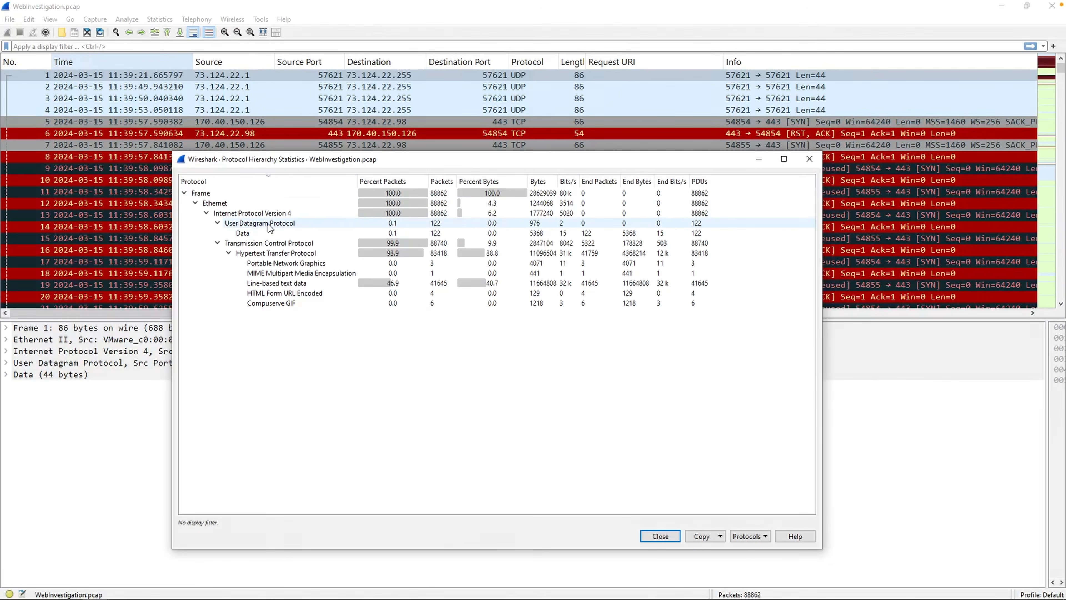
pyautogui.click(310, 254)
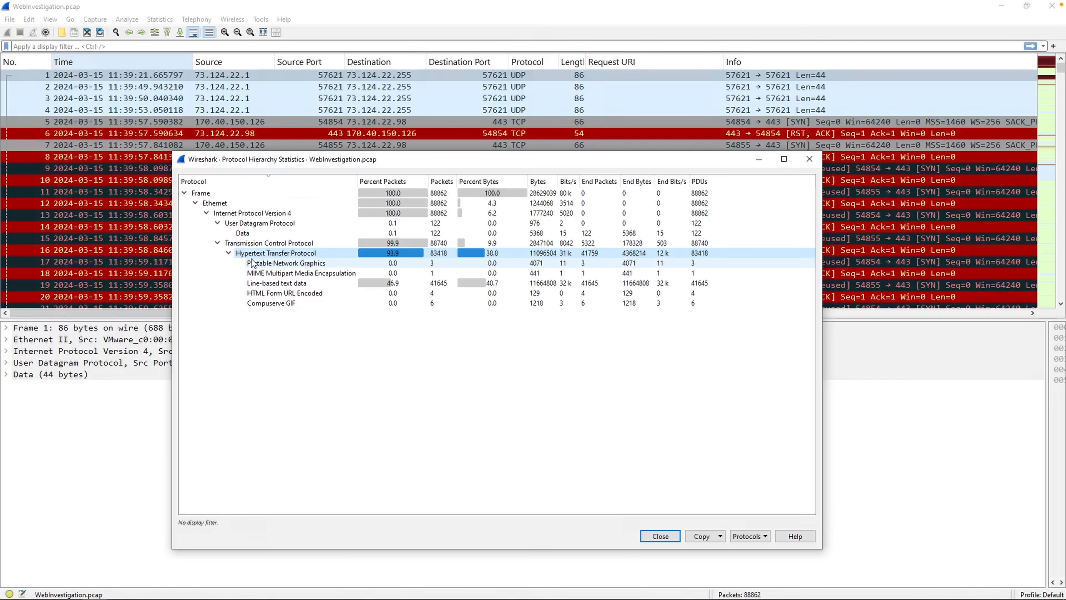
pyautogui.click(294, 263)
pyautogui.click(393, 274)
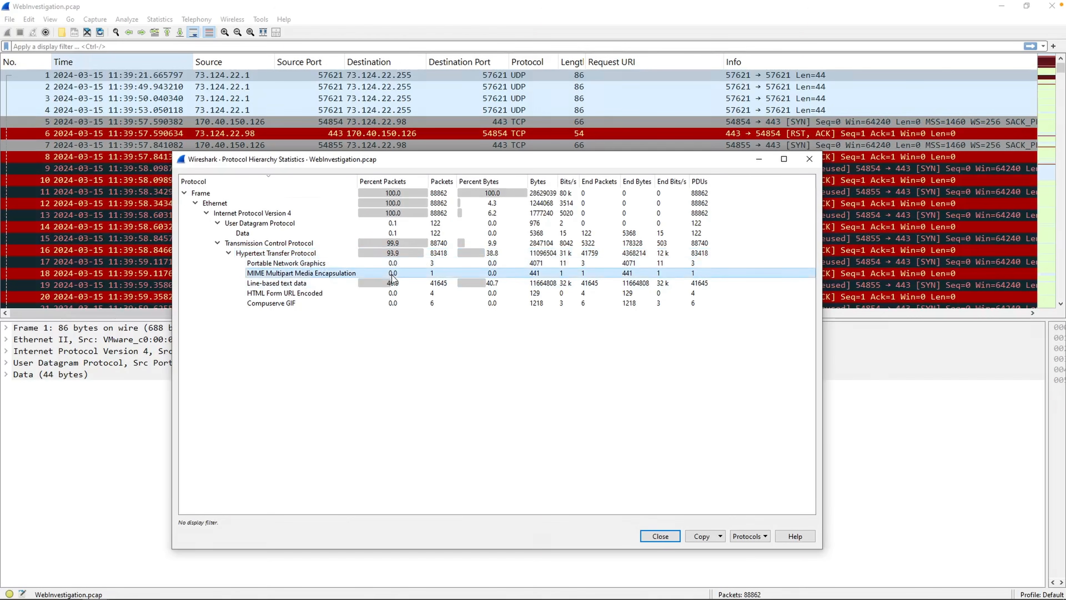
pyautogui.click(315, 284)
pyautogui.click(333, 294)
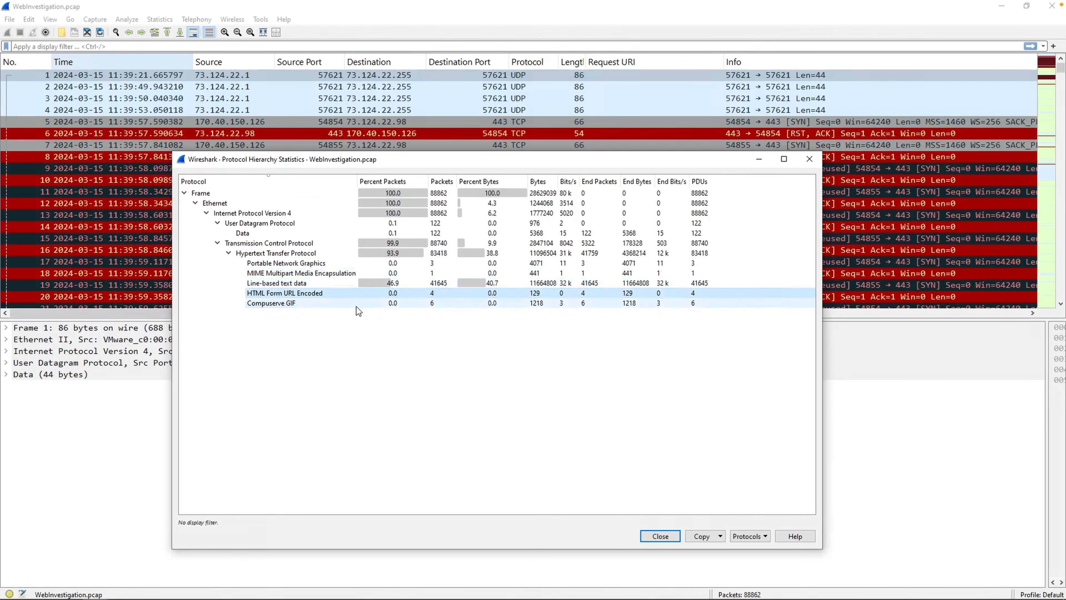
pyautogui.click(358, 304)
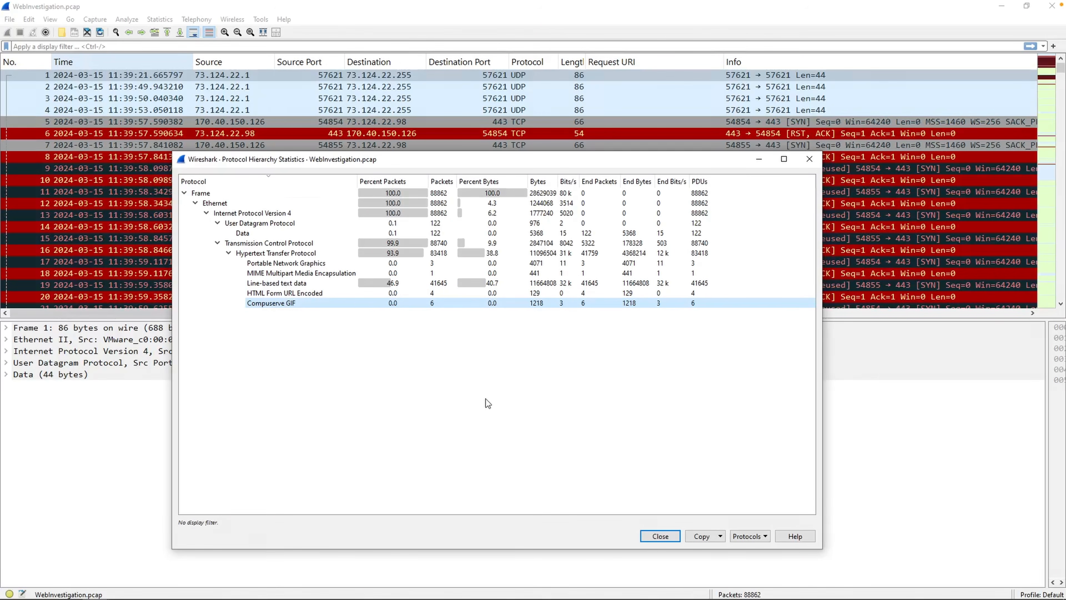
pyautogui.press('Escape')
# Examine the capture's IPv4 conversations sorted by bytes in descending order, widening the address columns to compare the endpoints.
pyautogui.click(154, 21)
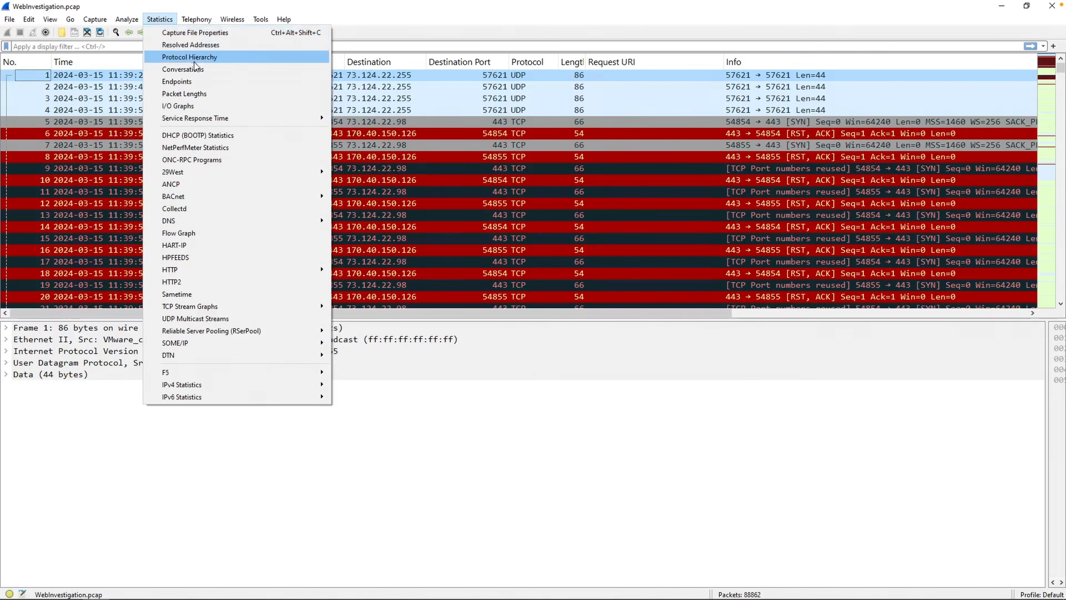
pyautogui.click(198, 73)
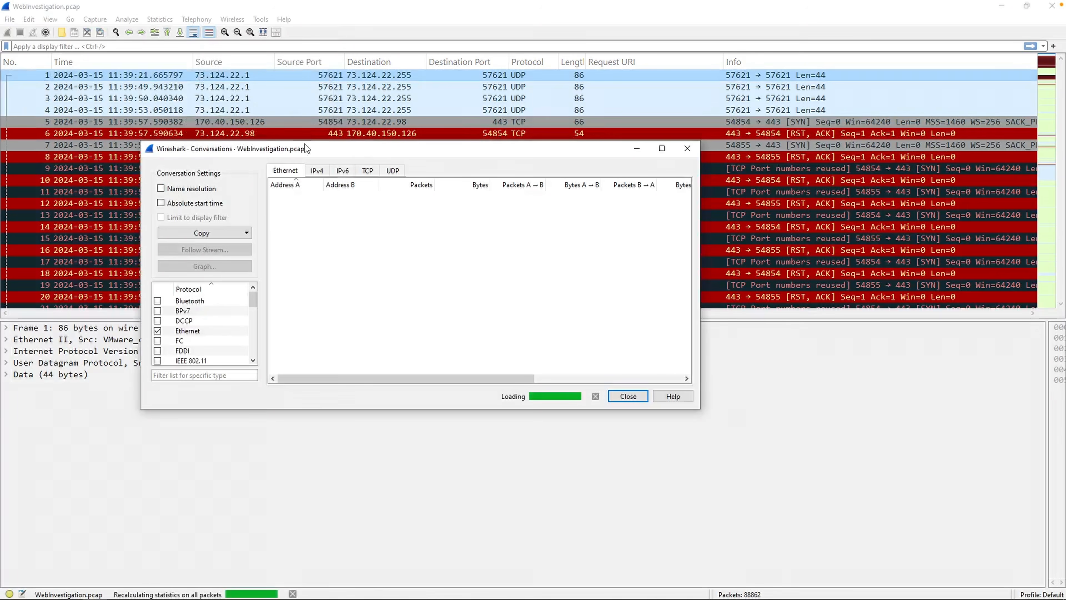
pyautogui.click(322, 172)
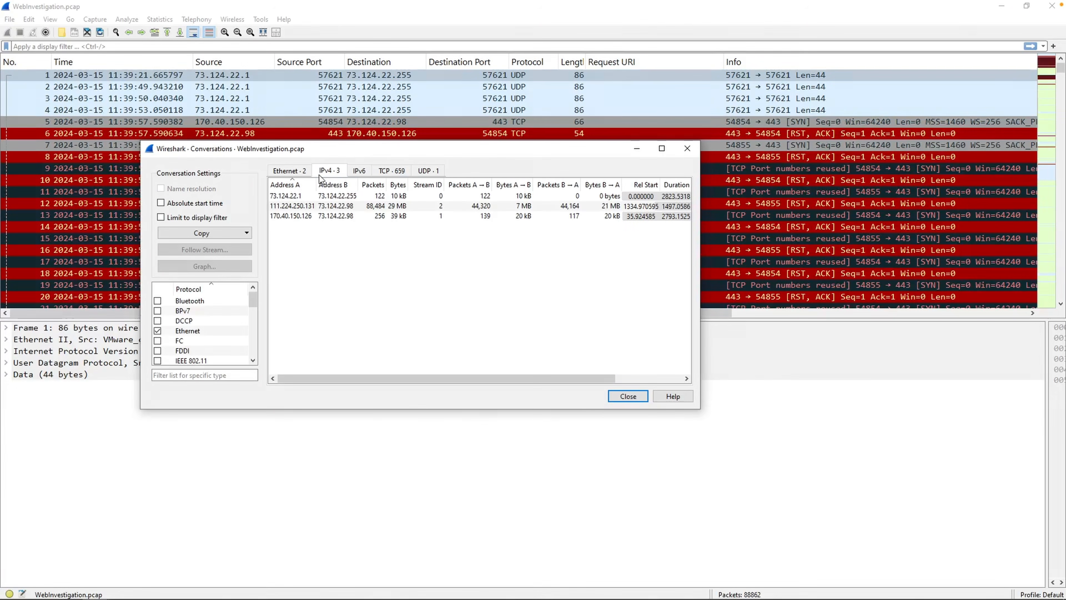
pyautogui.click(398, 185)
pyautogui.click(398, 185)
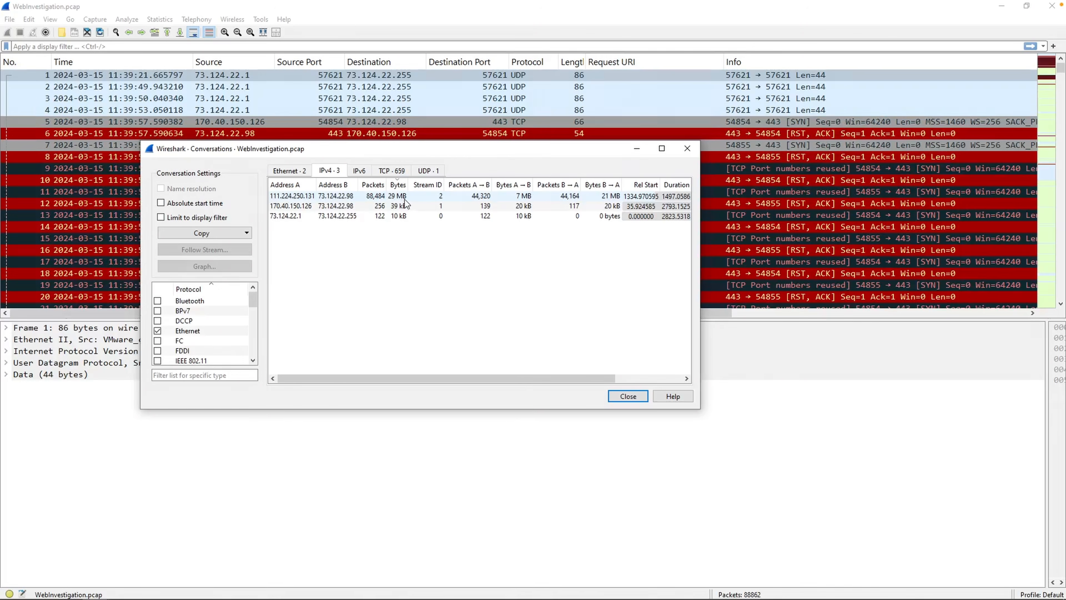
pyautogui.click(335, 196)
pyautogui.moveTo(316, 188); pyautogui.dragTo(379, 186)
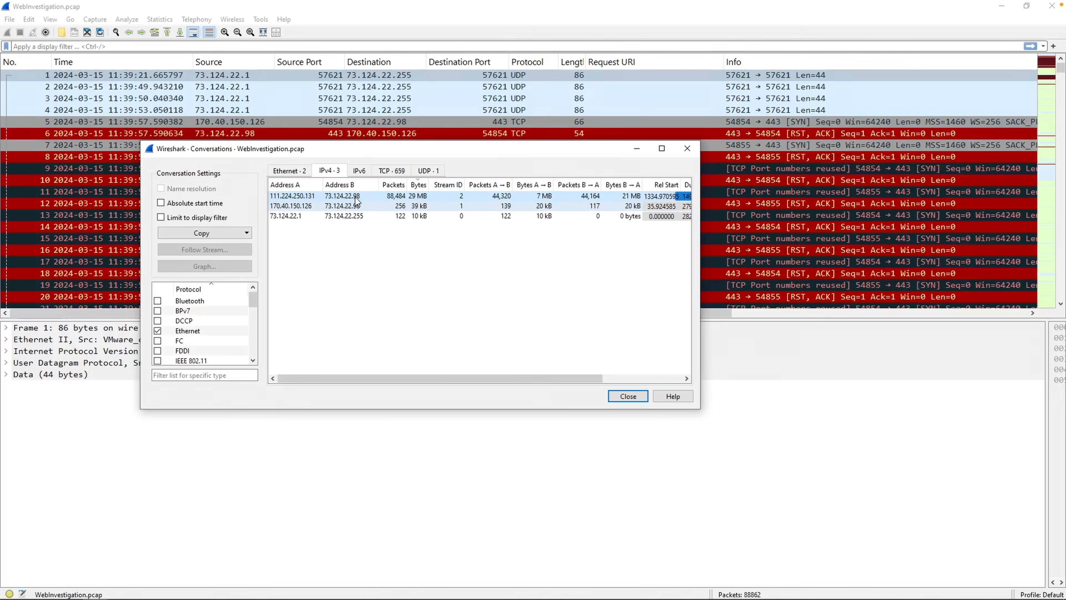
pyautogui.click(627, 396)
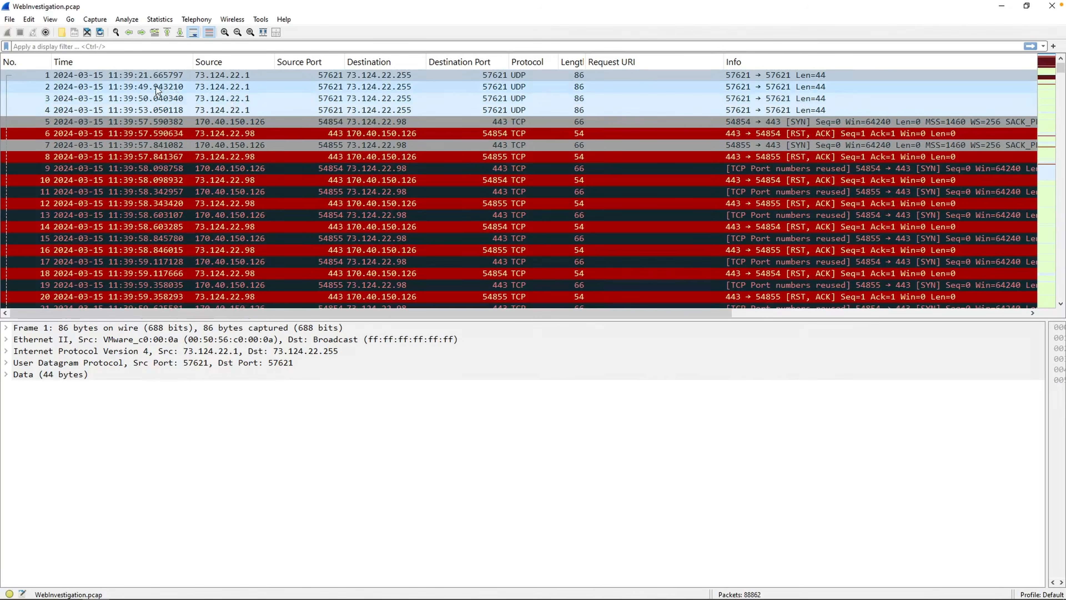
# Switch to Notepad and record the note "73.124.22.x = BookWorld Public IP".
pyautogui.click(229, 100)
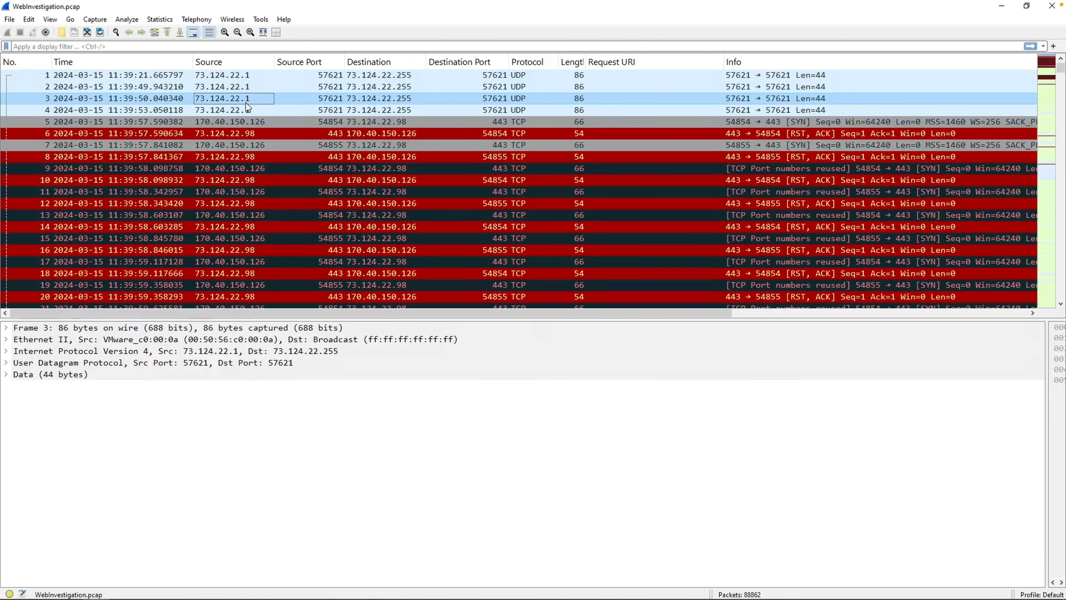
pyautogui.hotkey('alt', 'Tab')
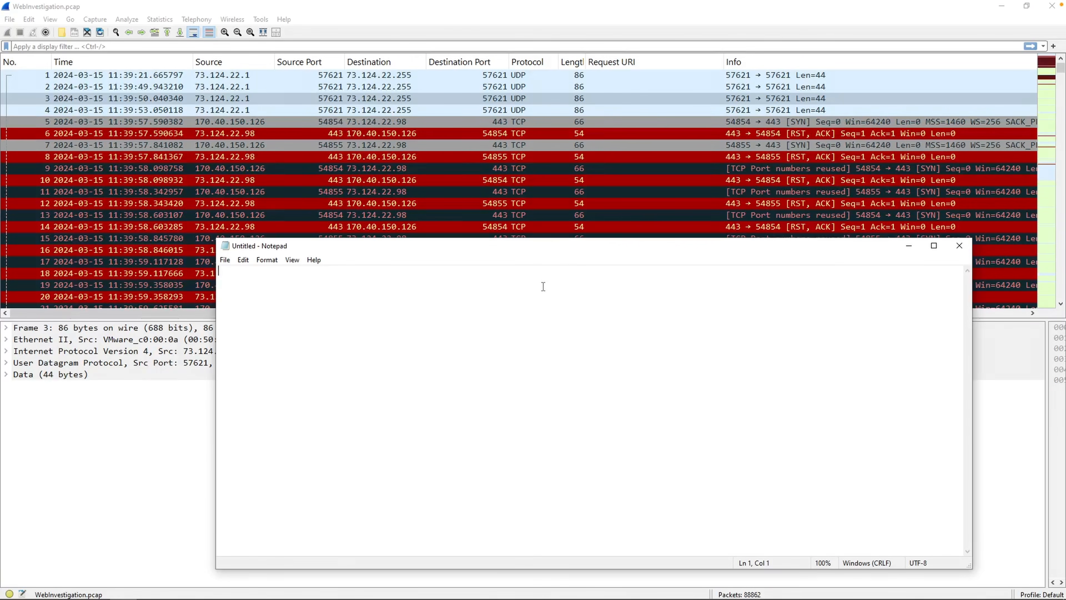
pyautogui.write('73.124.22.x = BookWorl')
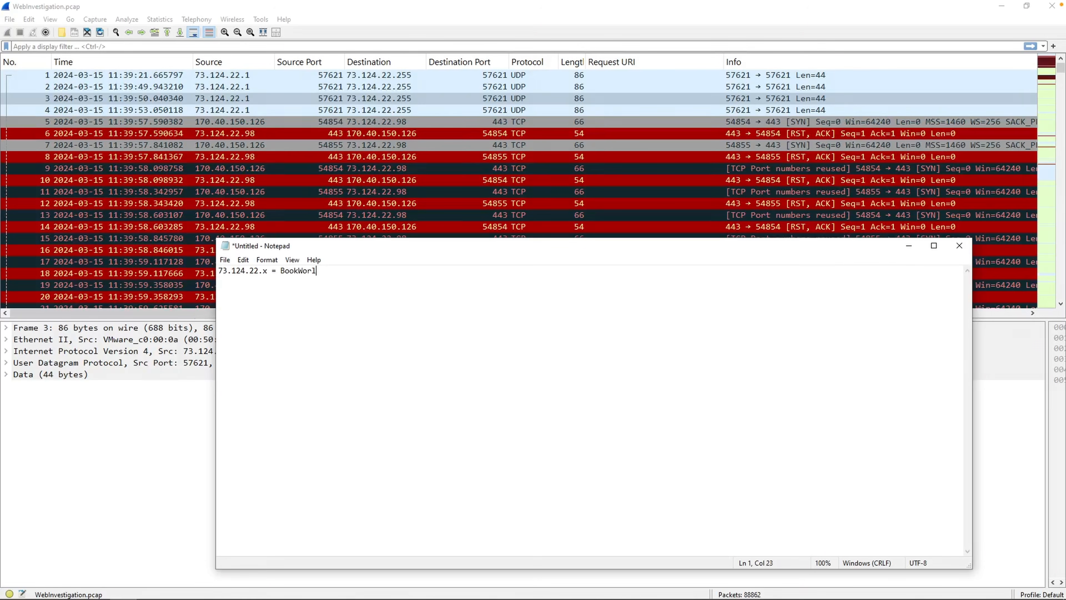
pyautogui.write('d Public IP')
# Inspect the early TCP packets from 170.40.150.126 in Wireshark, and add the Notepad line "170.40.150.126 > 73.124.22.98 port 80".
pyautogui.click(423, 182)
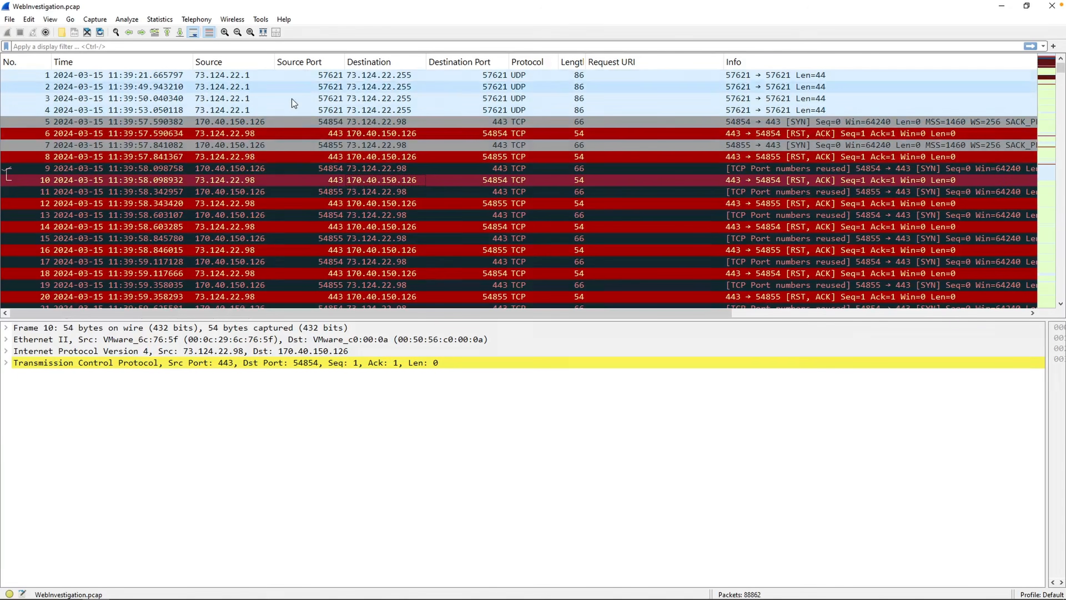
pyautogui.click(227, 121)
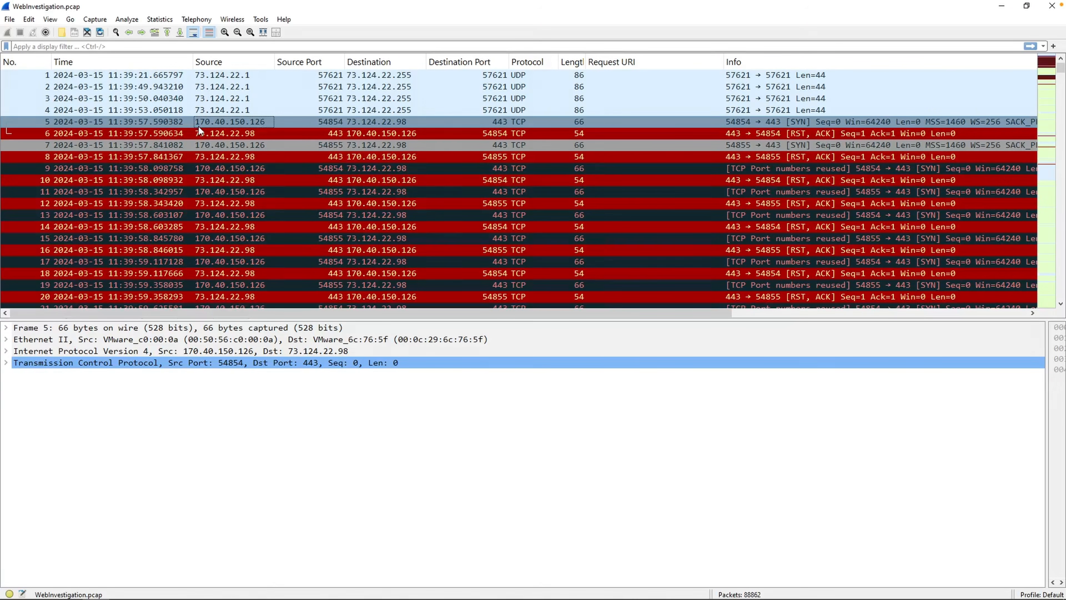
pyautogui.click(402, 124)
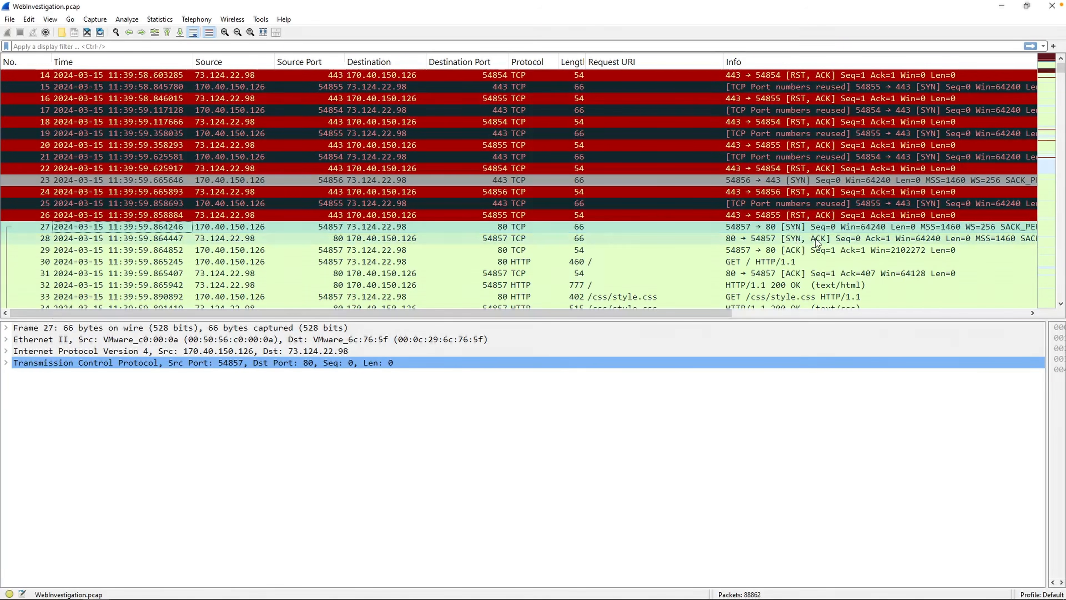
pyautogui.hotkey('alt', 'Tab')
pyautogui.write('170.40')
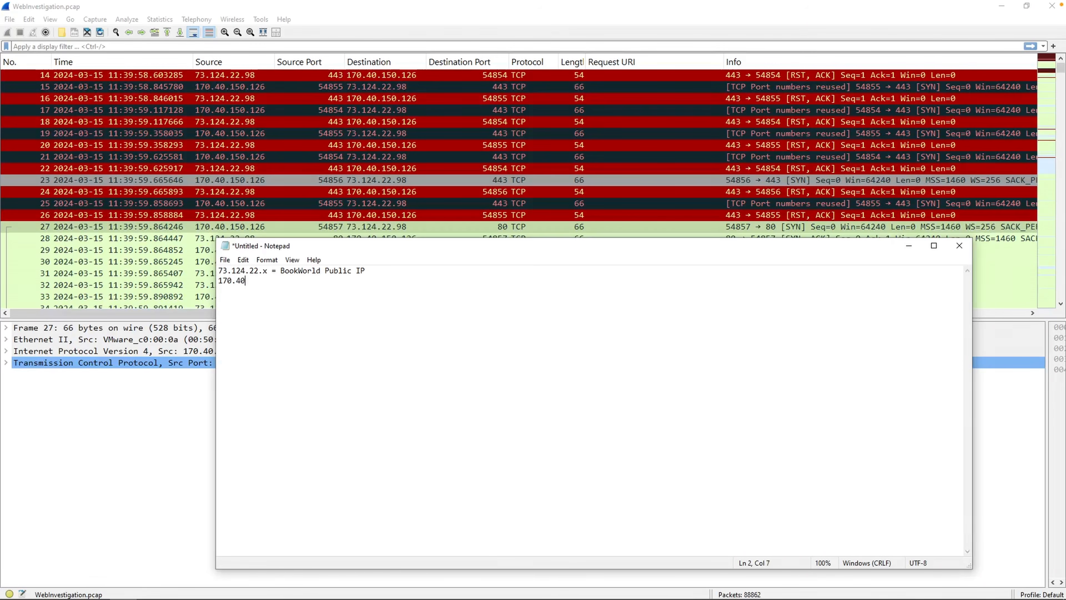
pyautogui.write('.150.126 > 73.124.22.98 port 80')
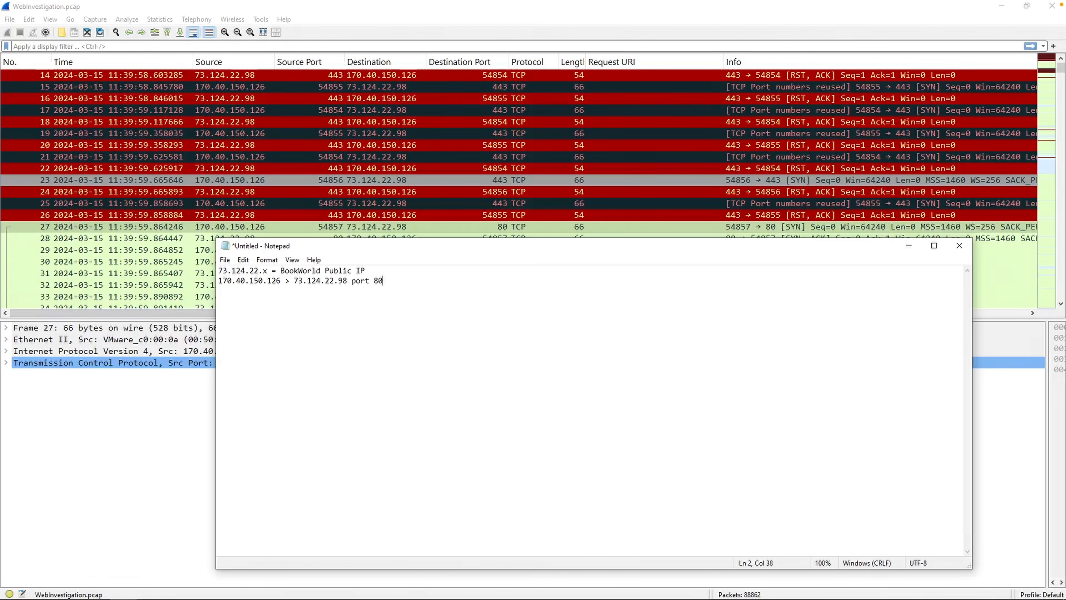
# Follow the TCP stream of packet 27 to 73.124.22.98 port 80, and copy the host name bookworldstore.com from its first request.
pyautogui.rightClick(392, 227)
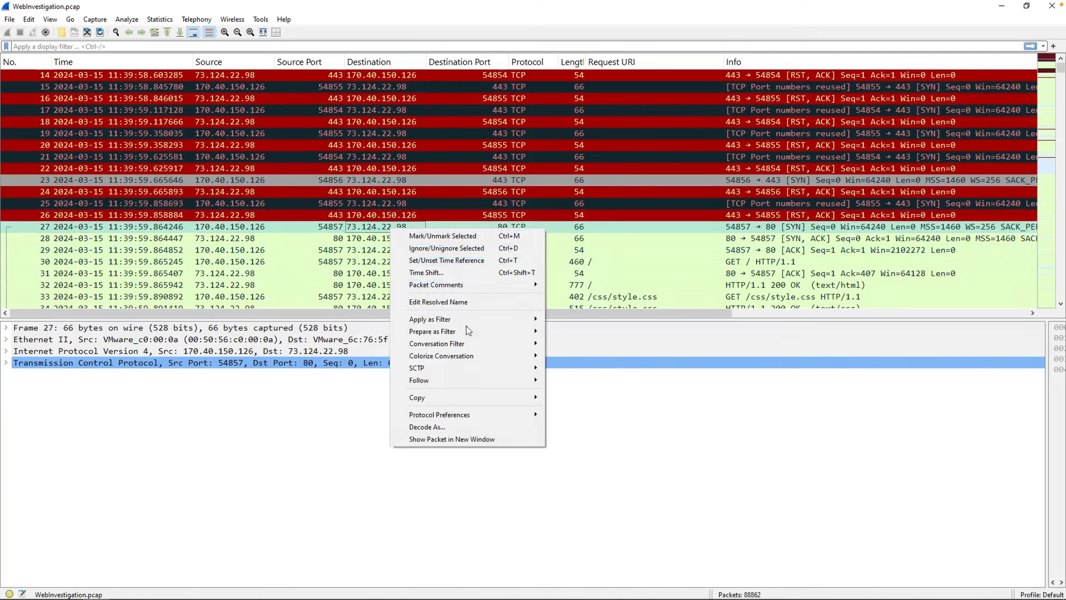
pyautogui.moveTo(466, 380)
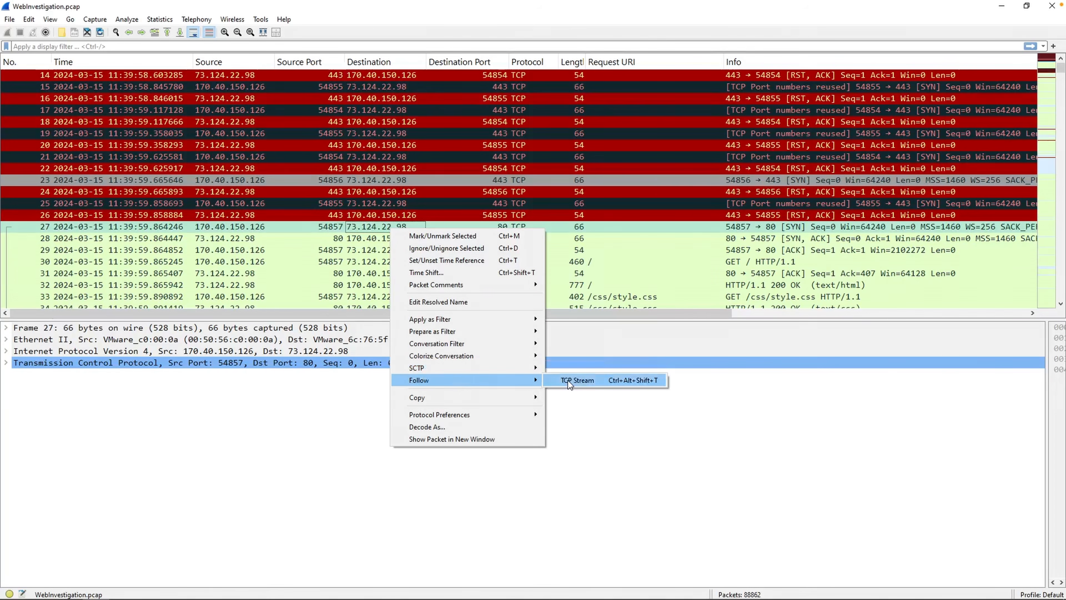
pyautogui.click(568, 380)
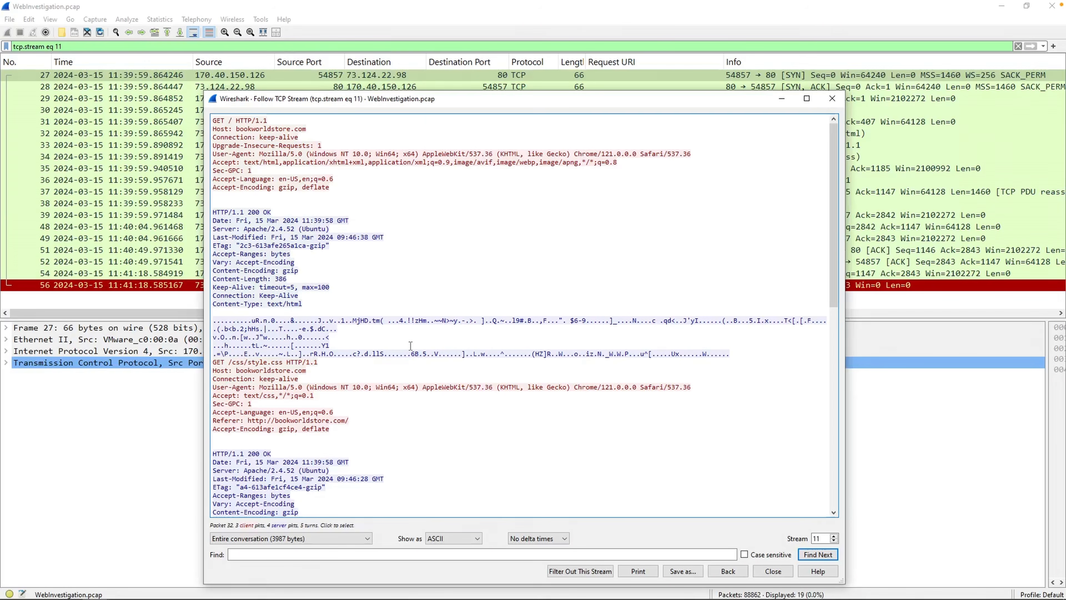
pyautogui.moveTo(236, 129); pyautogui.dragTo(314, 134)
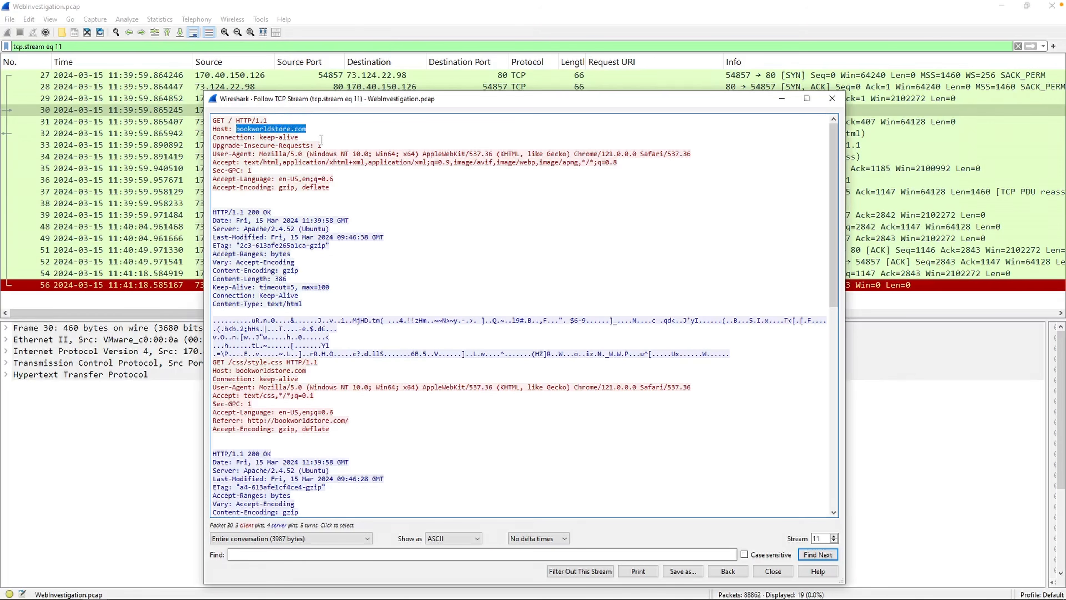
pyautogui.rightClick(319, 141)
pyautogui.click(320, 138)
# Switch to Notepad and add the line "73.124.22.98 - bookworldstore.com" above the 170.40.150.126 entry.
pyautogui.hotkey('alt', 'Tab')
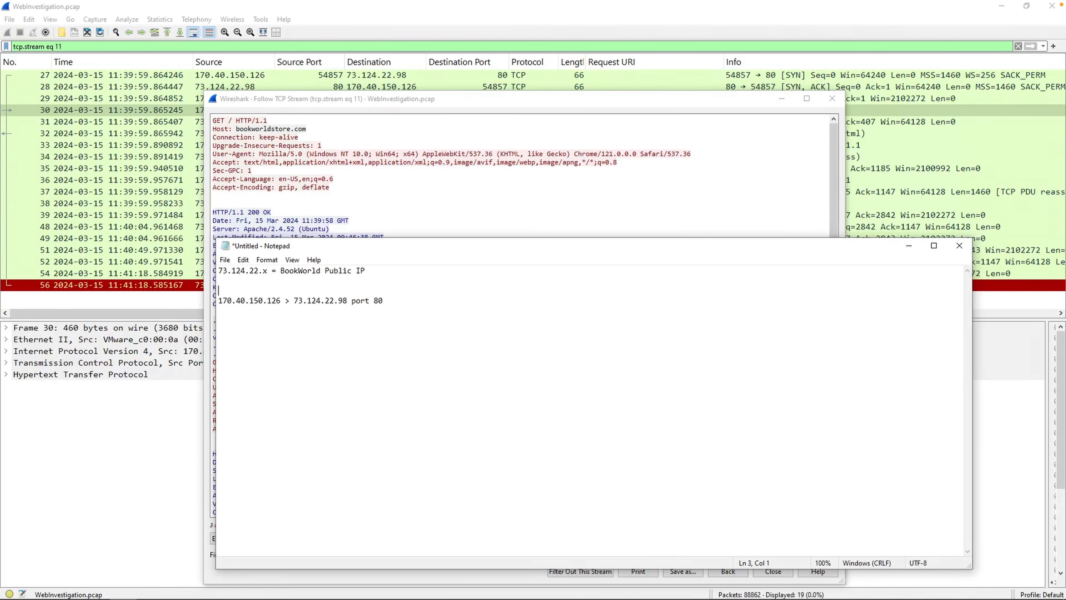
pyautogui.press('BackSpace')
pyautogui.write('7.124')
pyautogui.press('Left')
pyautogui.press('Left')
pyautogui.write('3')
pyautogui.press('Right')
pyautogui.press('Right')
pyautogui.press('Right')
pyautogui.press('Right')
pyautogui.write('.')
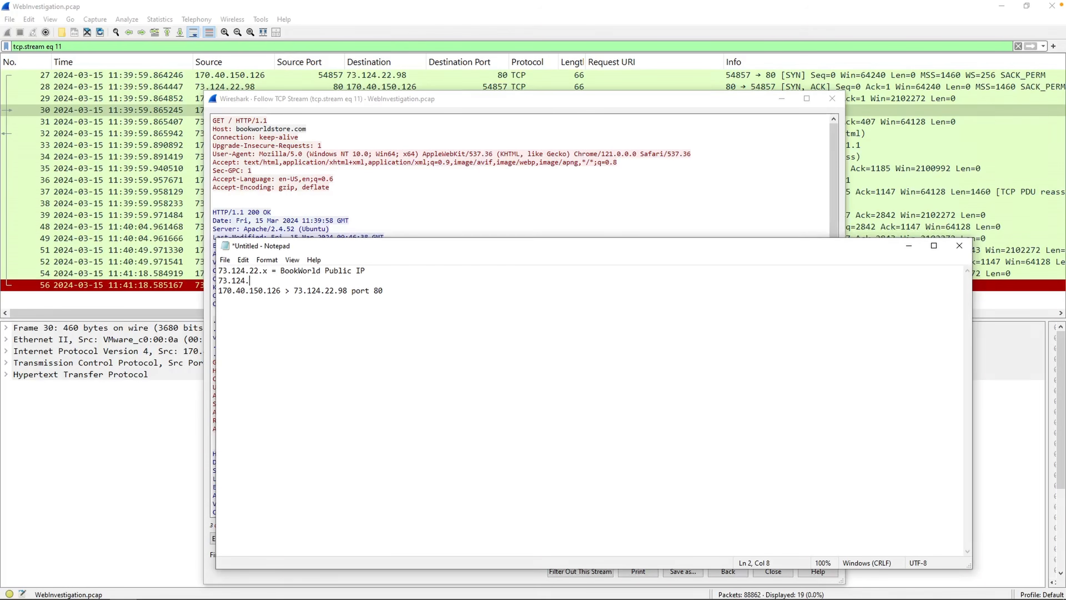
pyautogui.write('22.98 -')
pyautogui.hotkey('ctrl', 'v')
# In the Wireshark TCP stream, copy the full User-Agent string of the first GET request.
pyautogui.click(269, 157)
pyautogui.moveTo(260, 154); pyautogui.dragTo(295, 156)
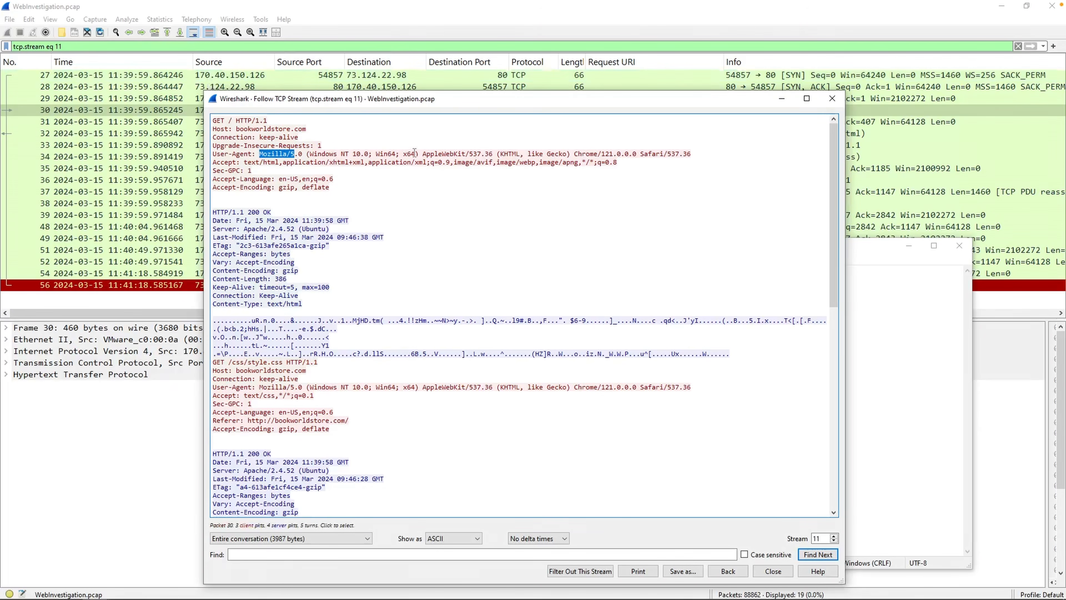
pyautogui.click(284, 154)
pyautogui.moveTo(306, 155); pyautogui.dragTo(296, 154)
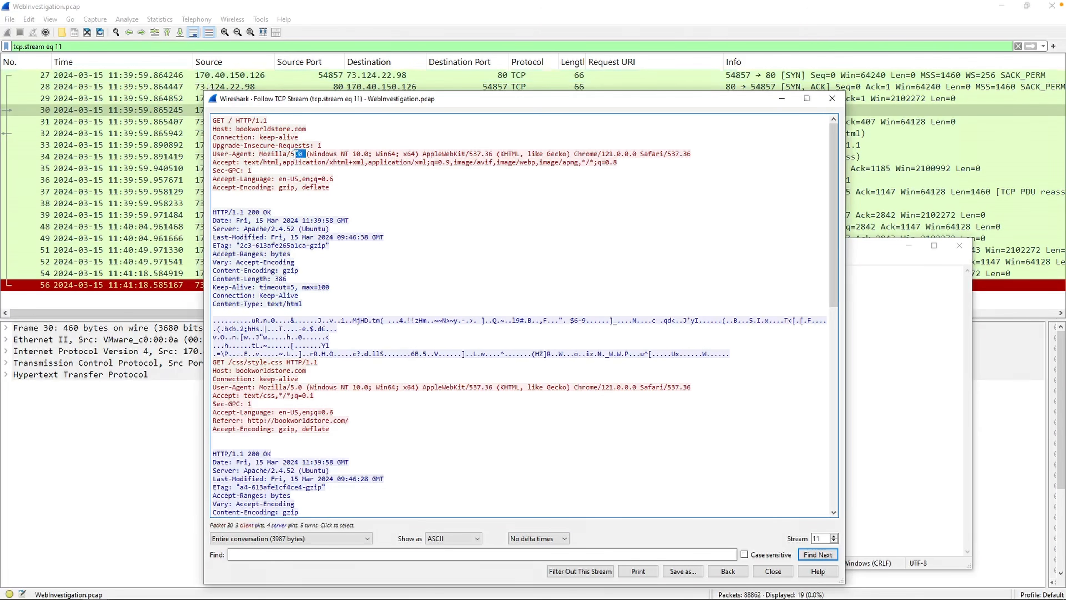
pyautogui.moveTo(578, 155); pyautogui.dragTo(258, 153)
pyautogui.rightClick(271, 154)
pyautogui.click(301, 164)
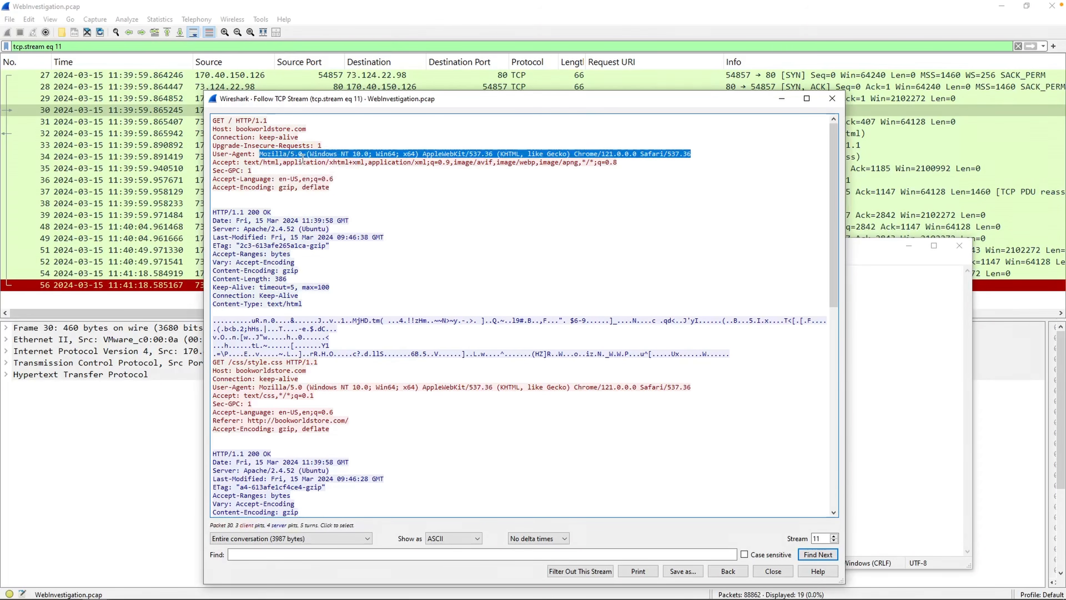
# Switch to the browser, search for "what is my user agent" in a new tab, and open the WhatIsMyBrowser.com page.
pyautogui.hotkey('alt', 'Tab')
pyautogui.hotkey('ctrl', 't')
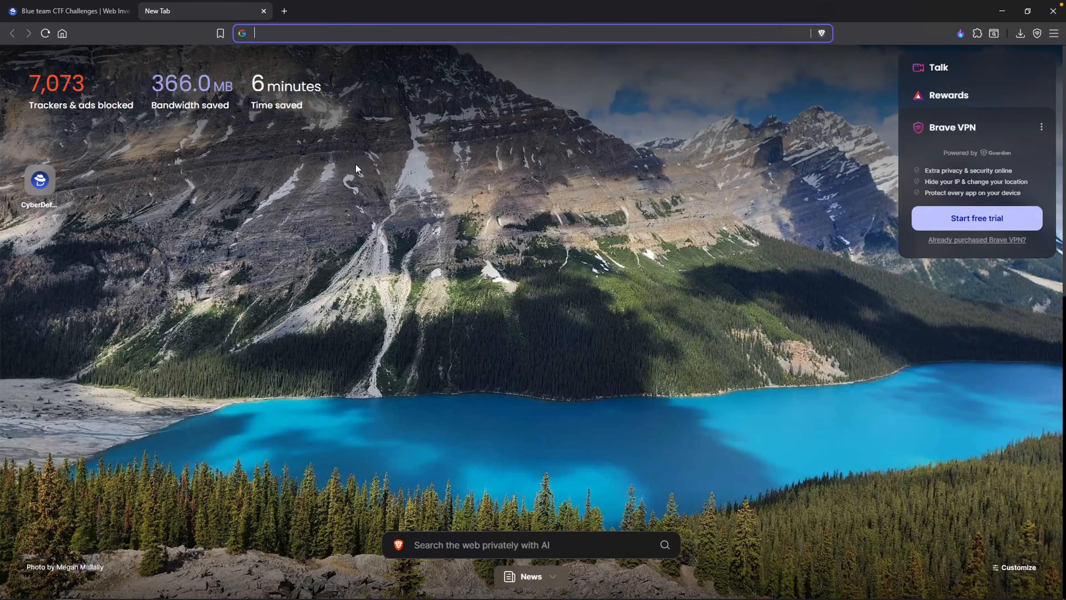
pyautogui.write('what is my user agent')
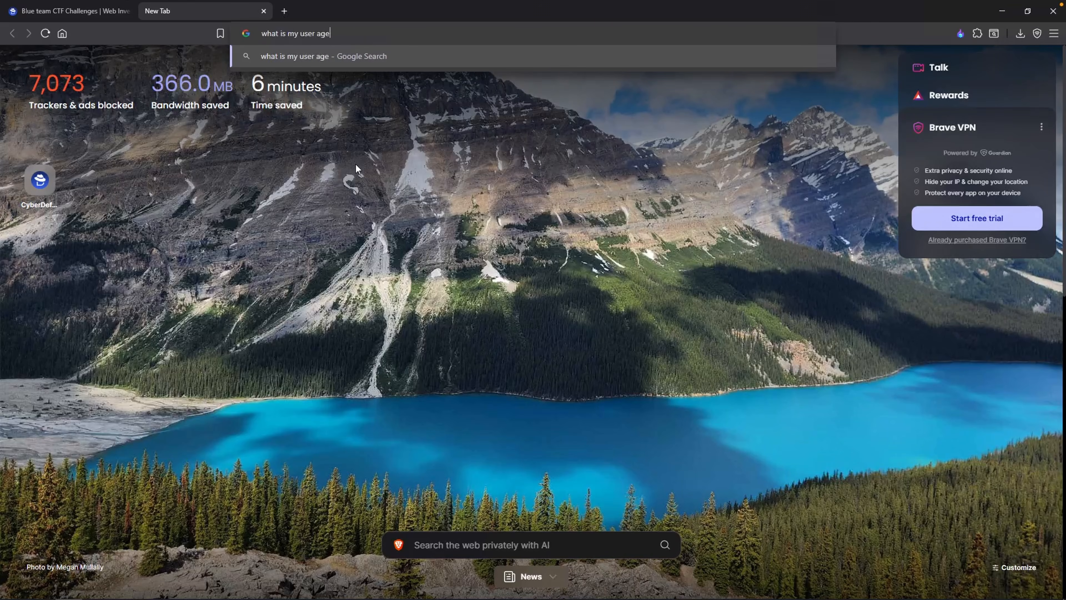
pyautogui.press('Return')
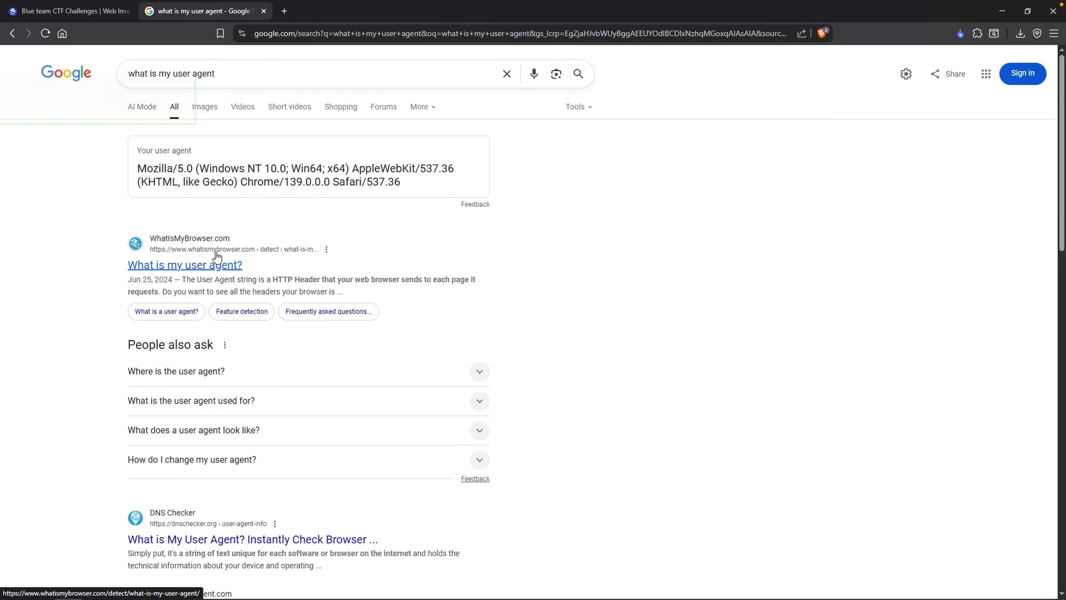
pyautogui.click(215, 264)
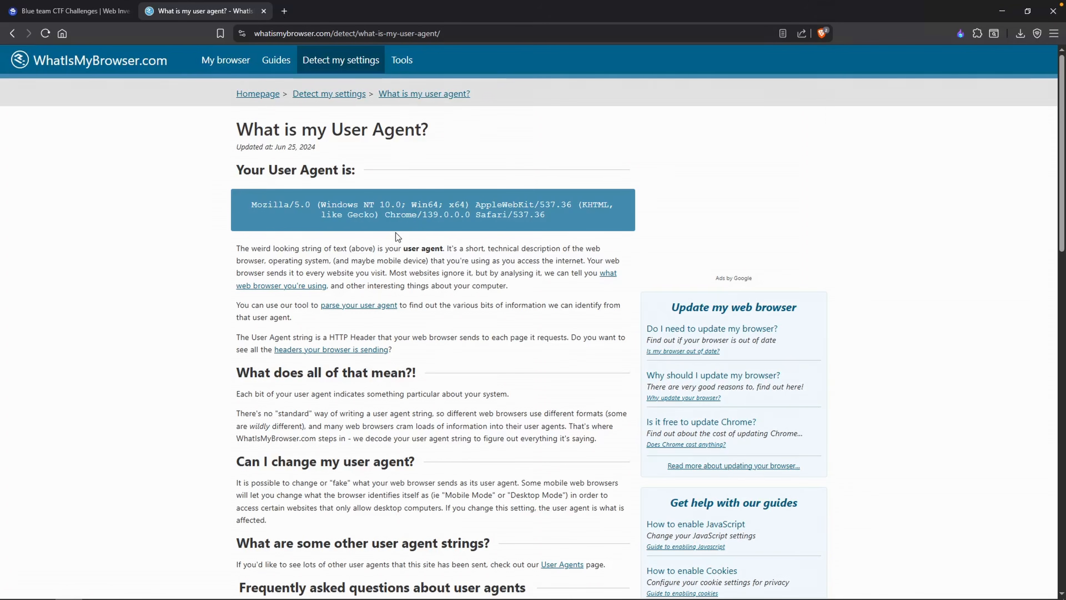
# Parse the copied User-Agent string with WhatIsMyBrowser's user agent parser to identify the client's browser and operating system.
pyautogui.click(343, 306)
pyautogui.click(344, 306)
pyautogui.hotkey('ctrl', 'a')
pyautogui.hotkey('ctrl', 'v')
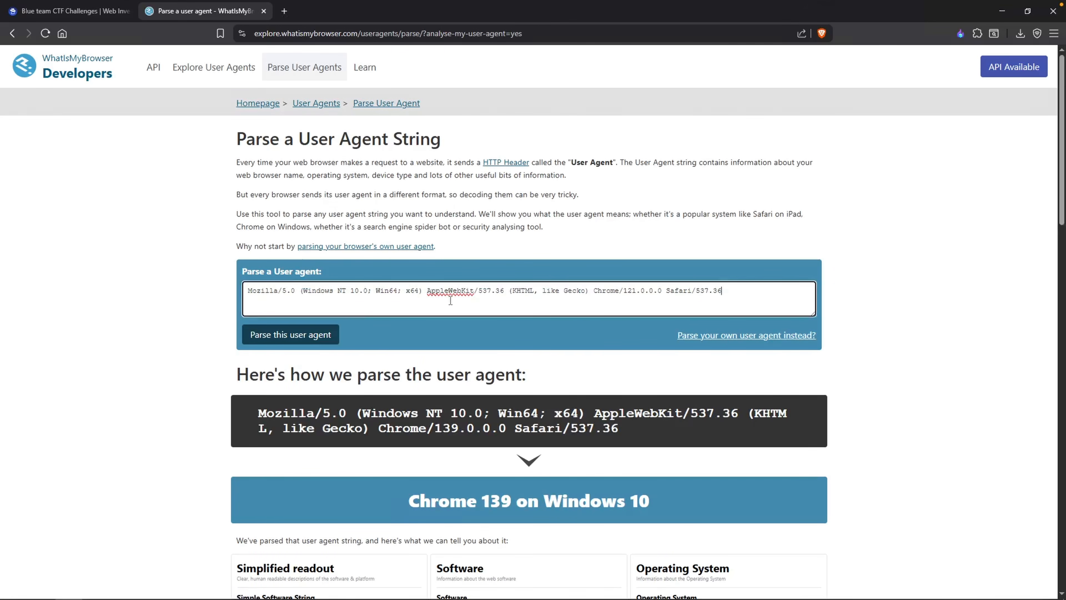
pyautogui.click(290, 334)
pyautogui.moveTo(410, 287); pyautogui.dragTo(643, 286)
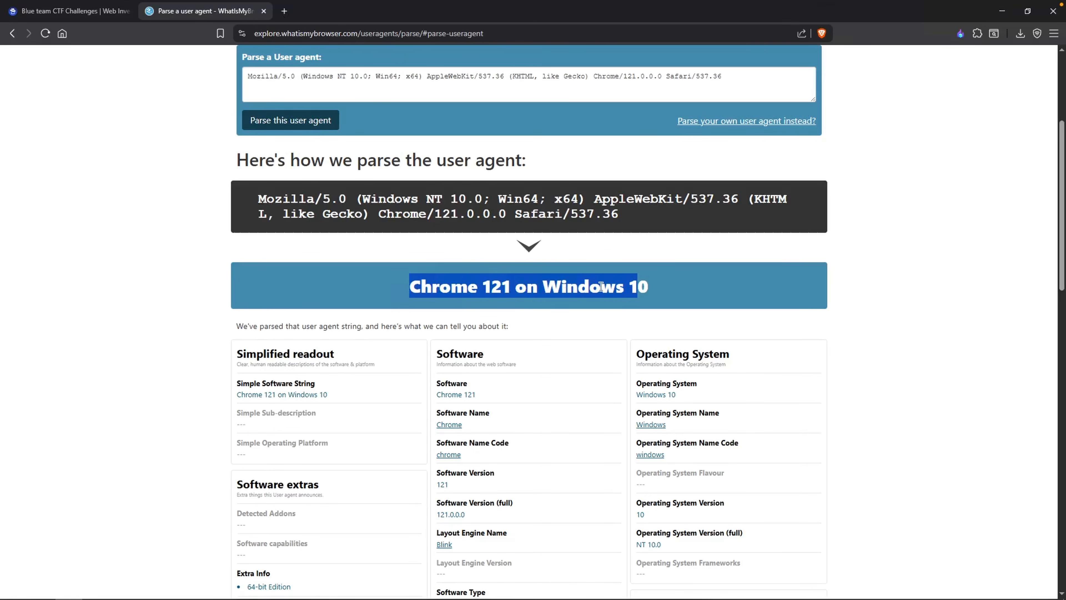
pyautogui.click(576, 303)
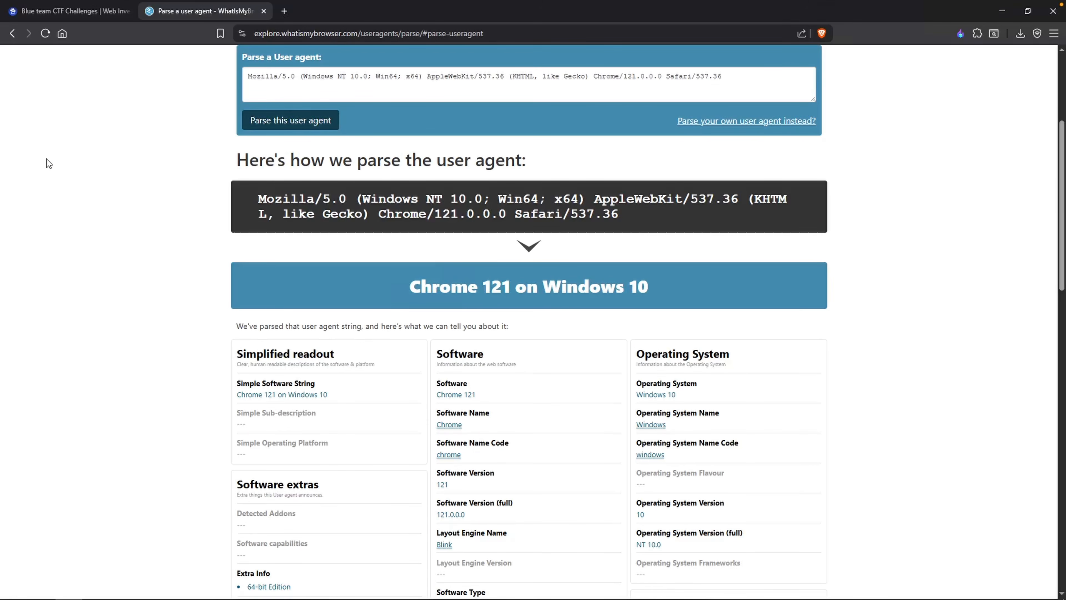
# Reread the scenario description on the CyberDefenders Web Investigation lab page.
pyautogui.hotkey('ctrl', 'shift', 'Tab')
pyautogui.moveTo(492, 340); pyautogui.dragTo(688, 343)
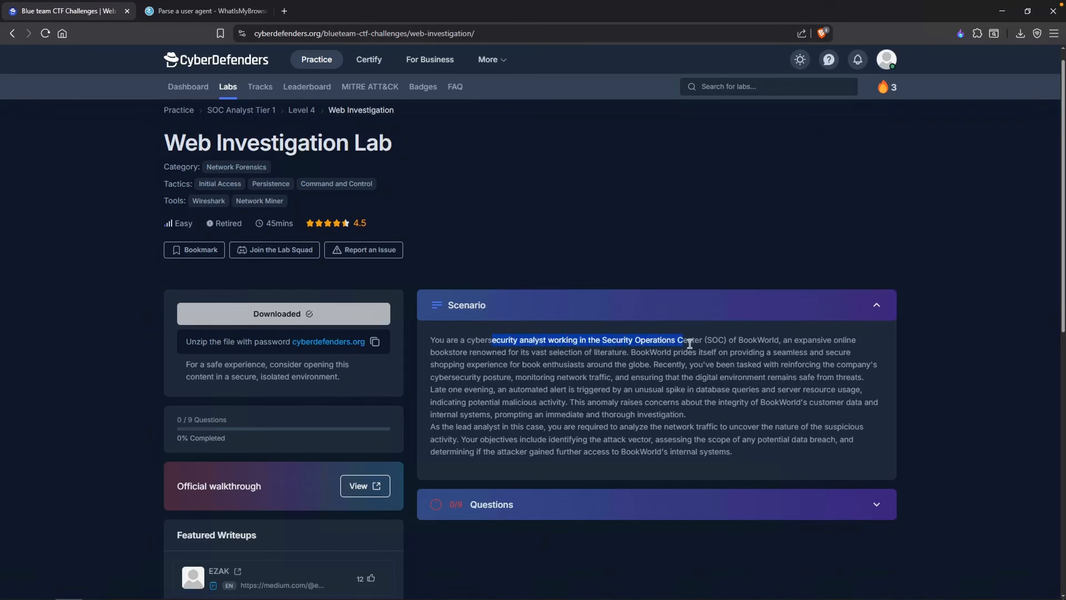
pyautogui.click(739, 341)
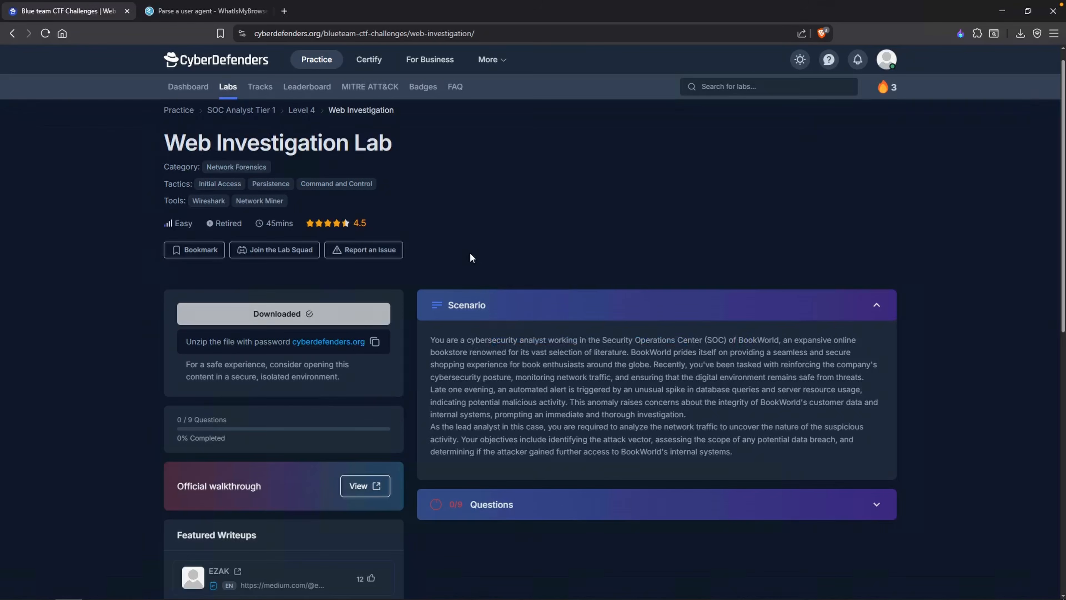
# Switch back to Wireshark, read through the remaining requests and responses of the followed TCP stream, and close it.
pyautogui.hotkey('alt', 'Tab')
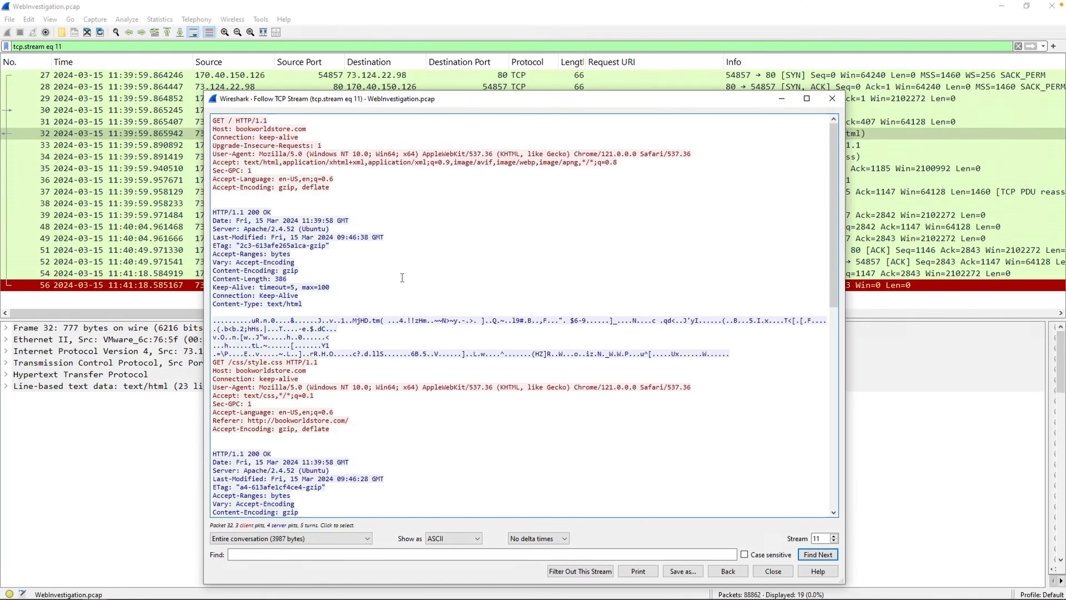
pyautogui.scroll(-6, 529, 288)
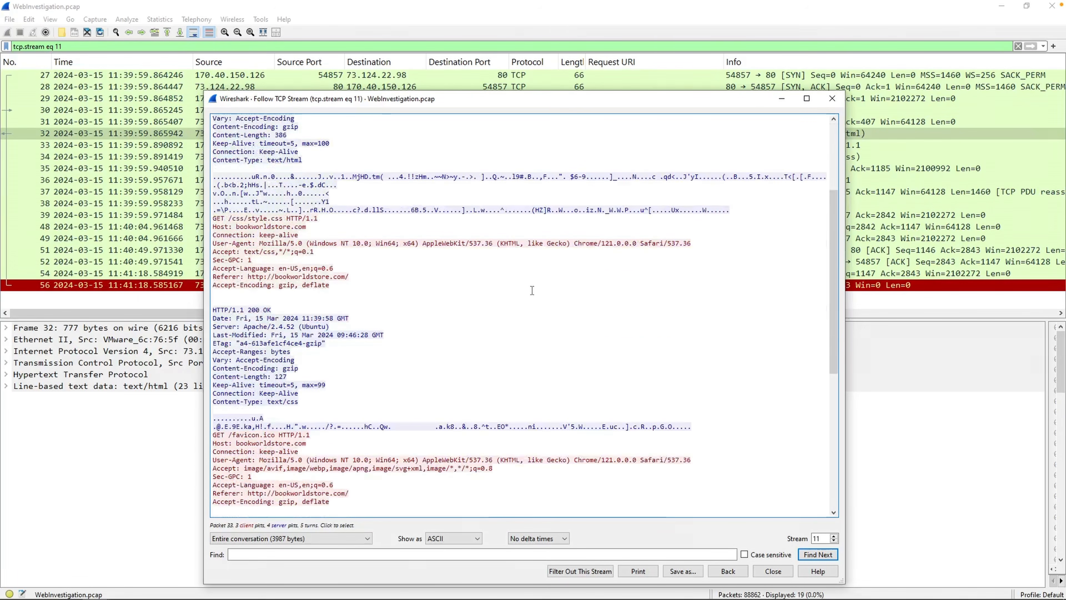
pyautogui.scroll(-11, 531, 290)
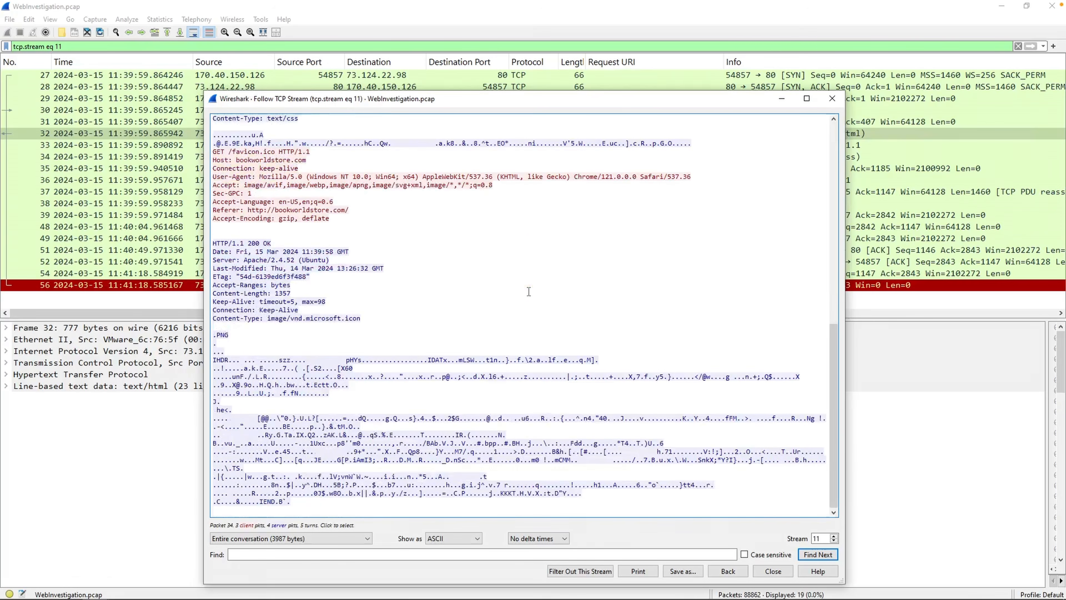
pyautogui.scroll(5, 733, 173)
pyautogui.click(832, 99)
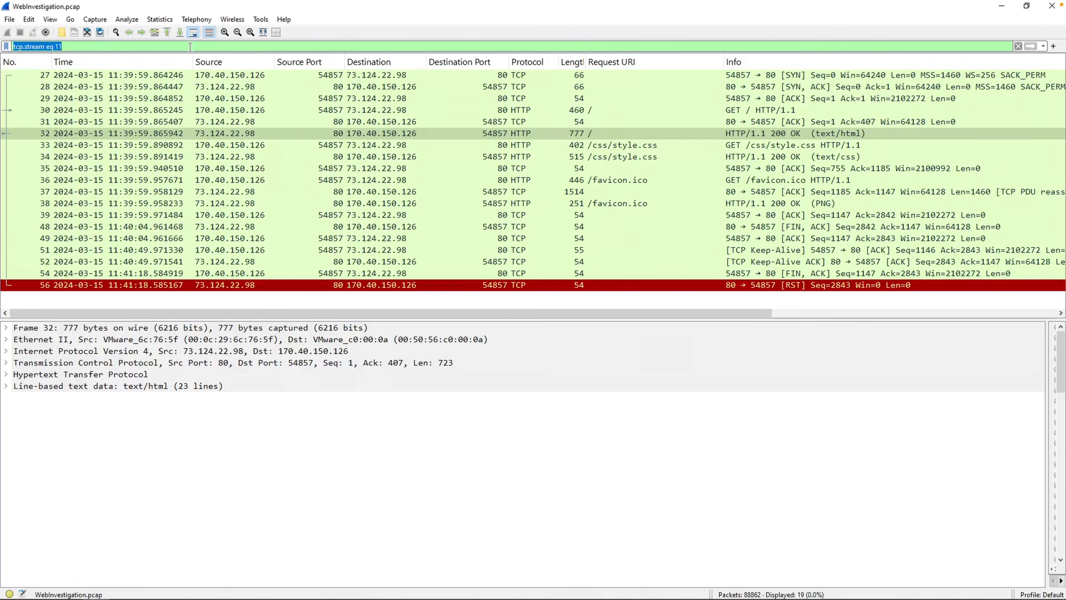
# Replace the TCP stream display filter with http to list all HTTP traffic.
pyautogui.press('BackSpace')
pyautogui.write('http')
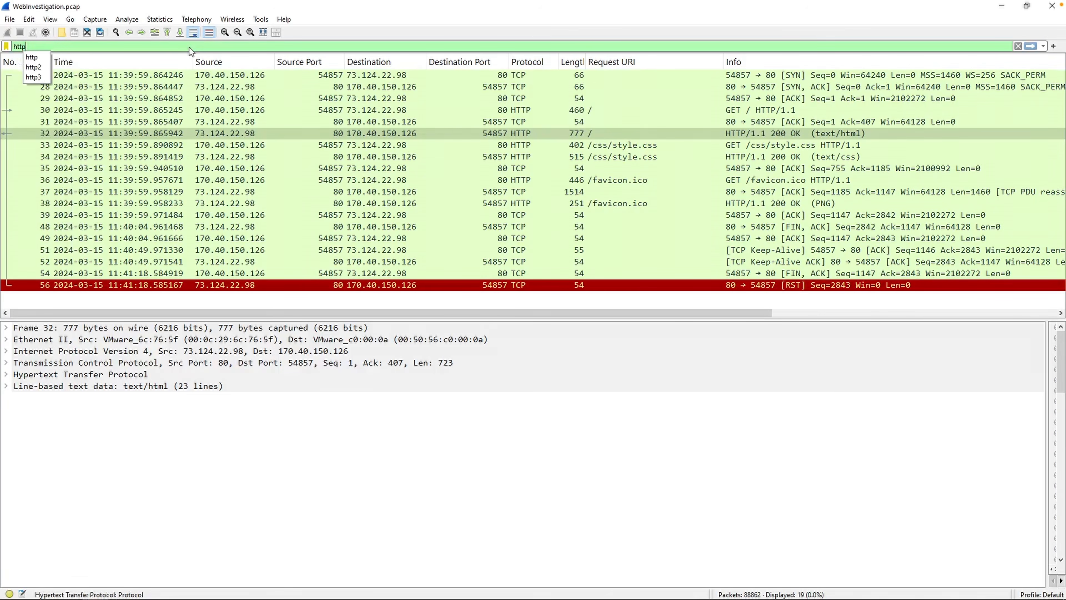
pyautogui.press('Return')
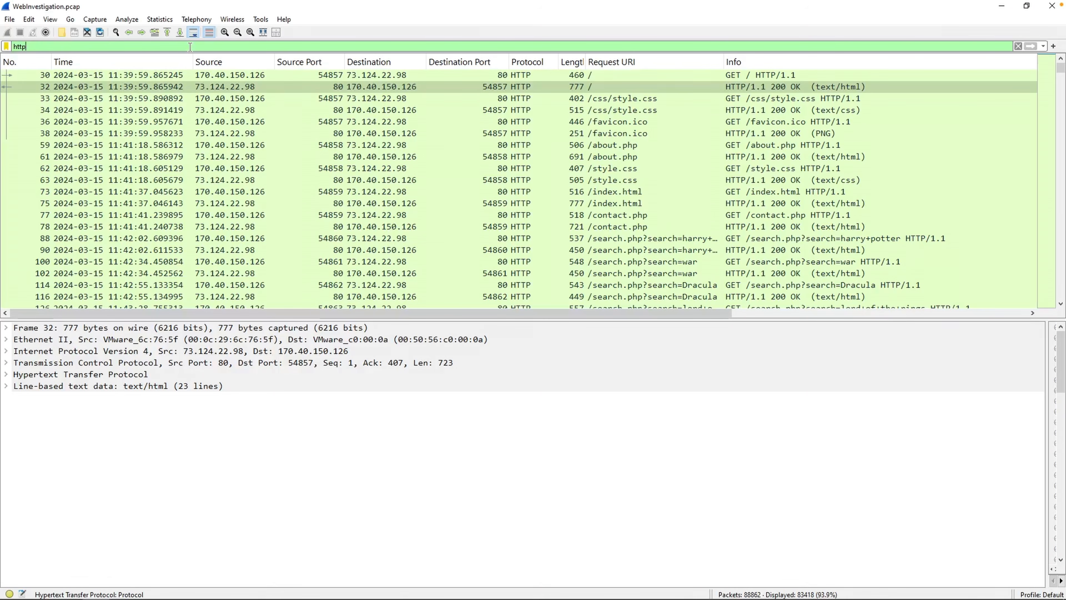
# Narrow the display filter to http.request.method == POST and select the POST request to /admin/index.php.
pyautogui.write('.')
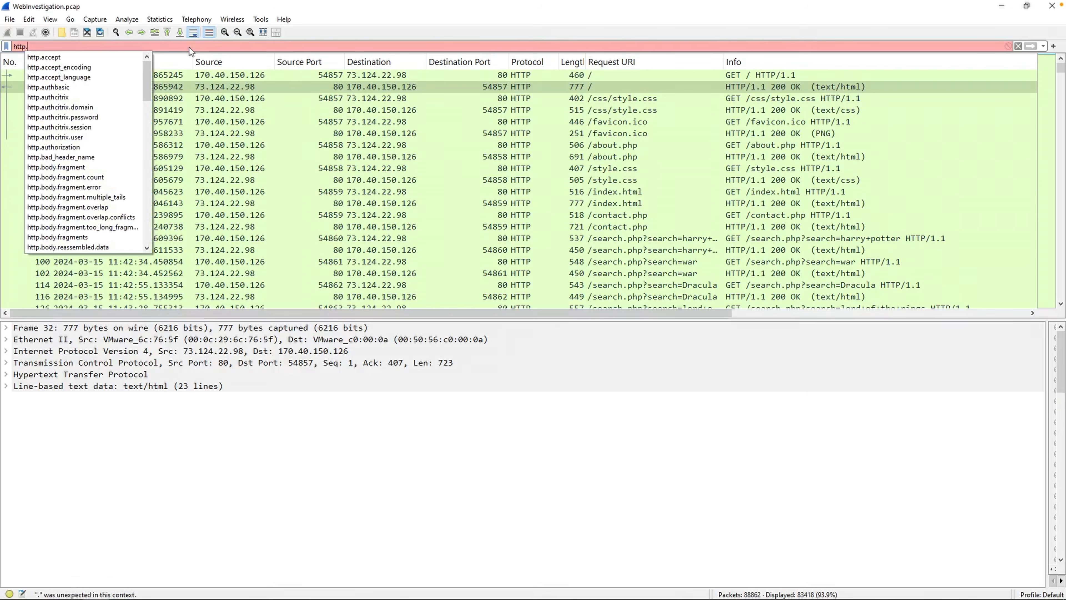
pyautogui.write('request')
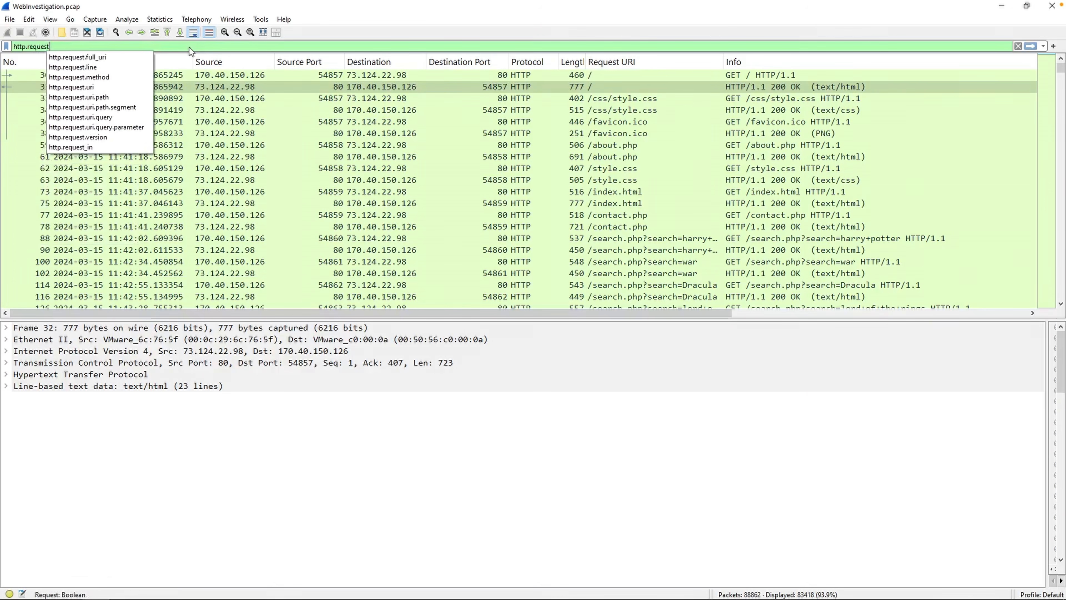
pyautogui.write('.method =')
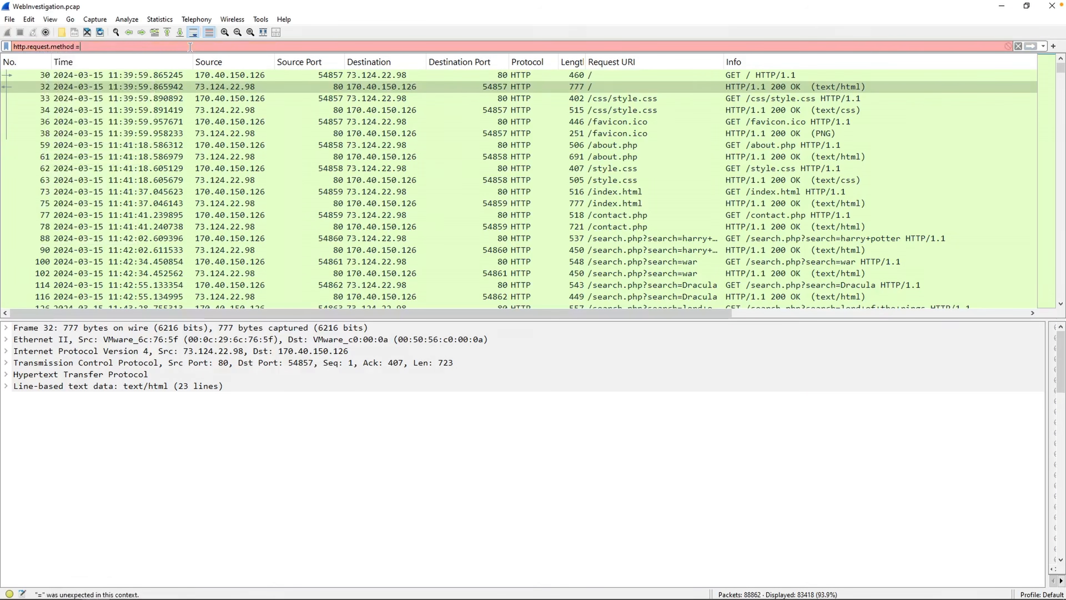
pyautogui.write('= POST')
pyautogui.press('Return')
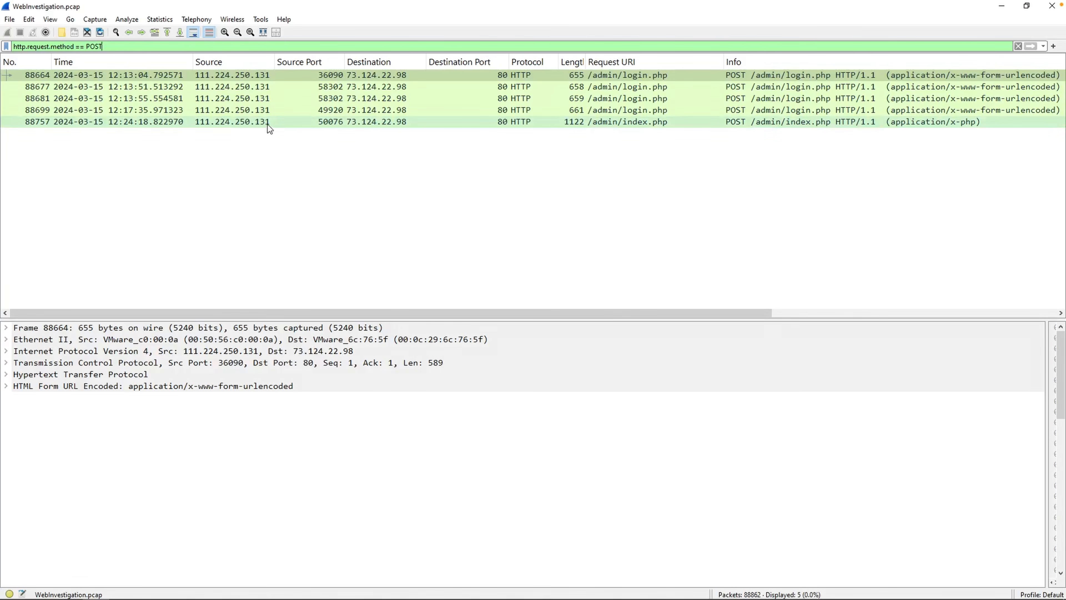
pyautogui.click(792, 122)
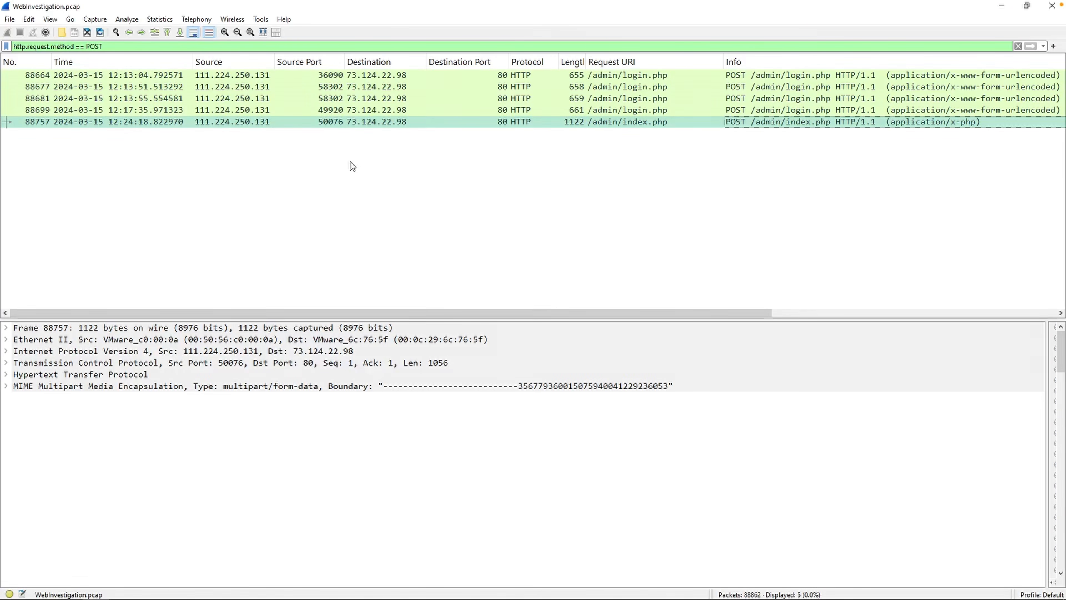
# Switch to Notepad and add the line "111.224.250.131 > Admin Portal packet 88664" beneath the existing notes.
pyautogui.hotkey('alt', 'Tab')
pyautogui.press('Return')
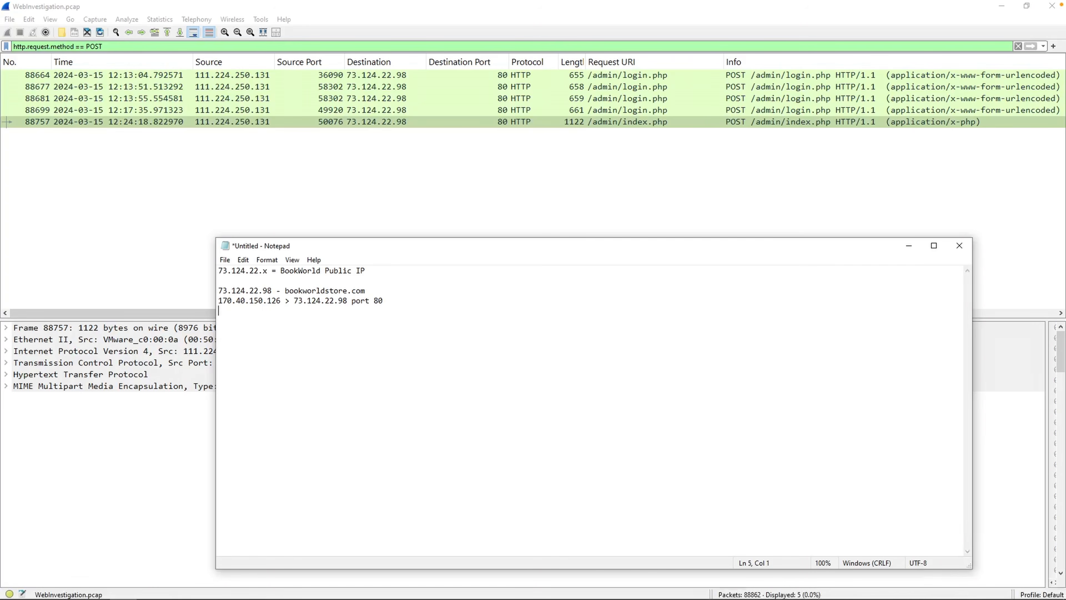
pyautogui.write('111.224.250.131 > Admin Portal packet')
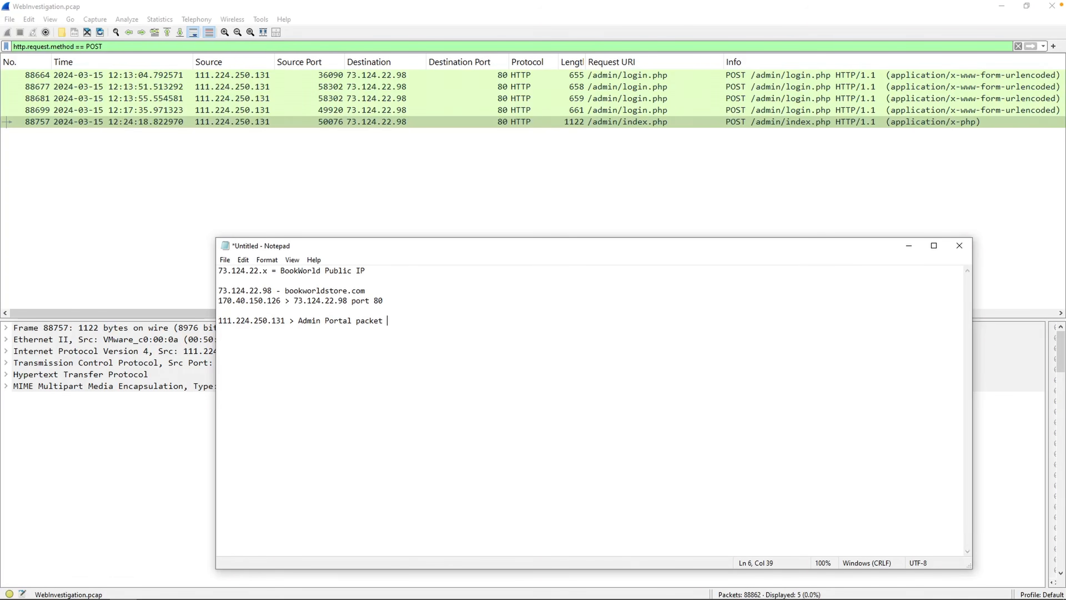
pyautogui.write(' 88664')
# Switch back to Wireshark and inspect the submitted form items in each of the four POST requests to /admin/login.php.
pyautogui.click(377, 75)
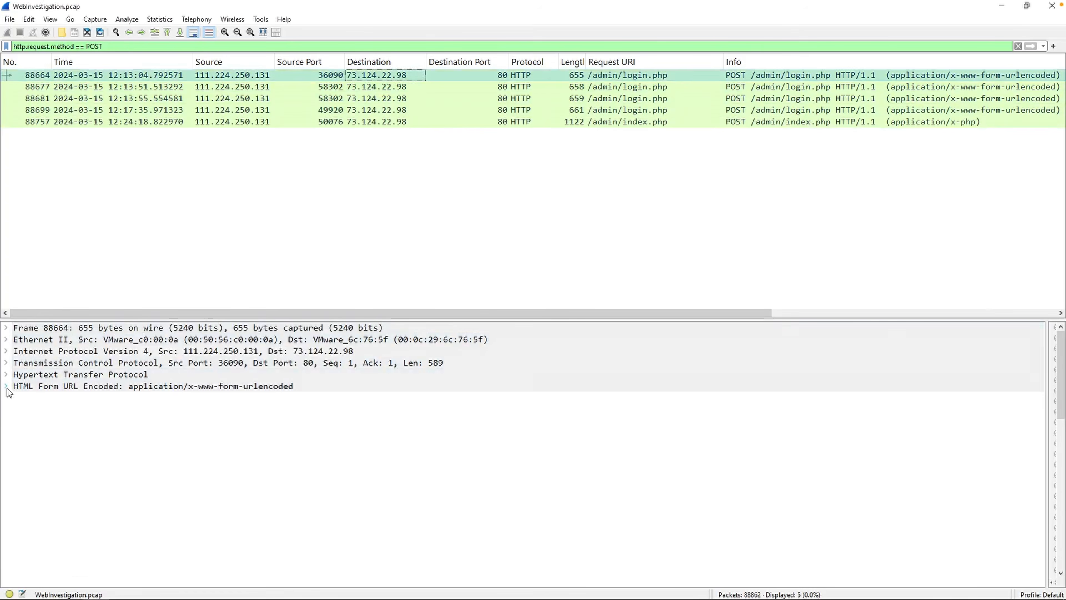
pyautogui.click(6, 386)
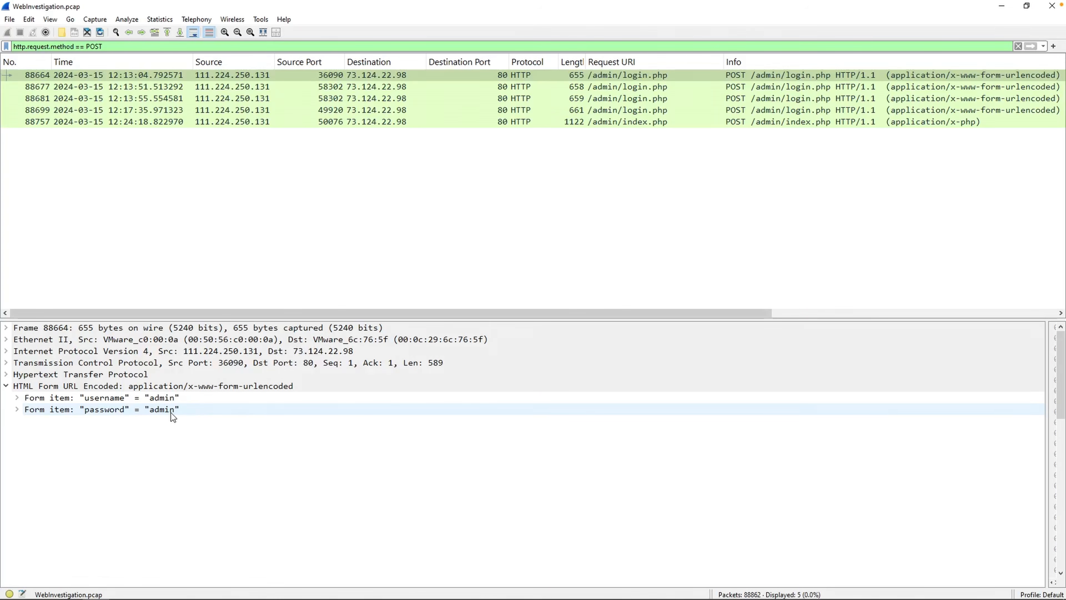
pyautogui.click(625, 90)
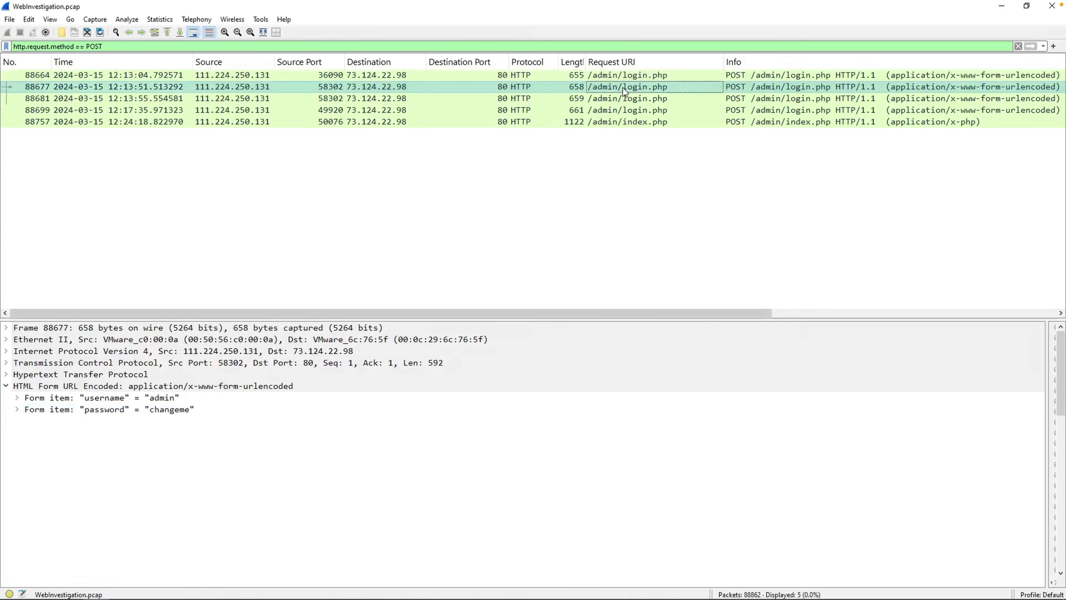
pyautogui.click(615, 99)
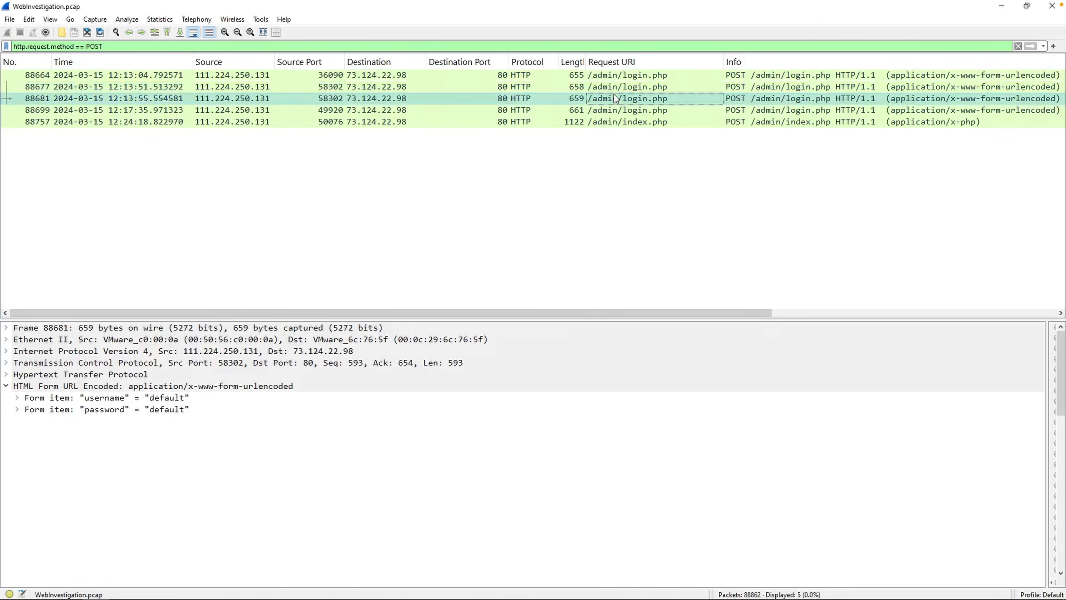
pyautogui.press('Down')
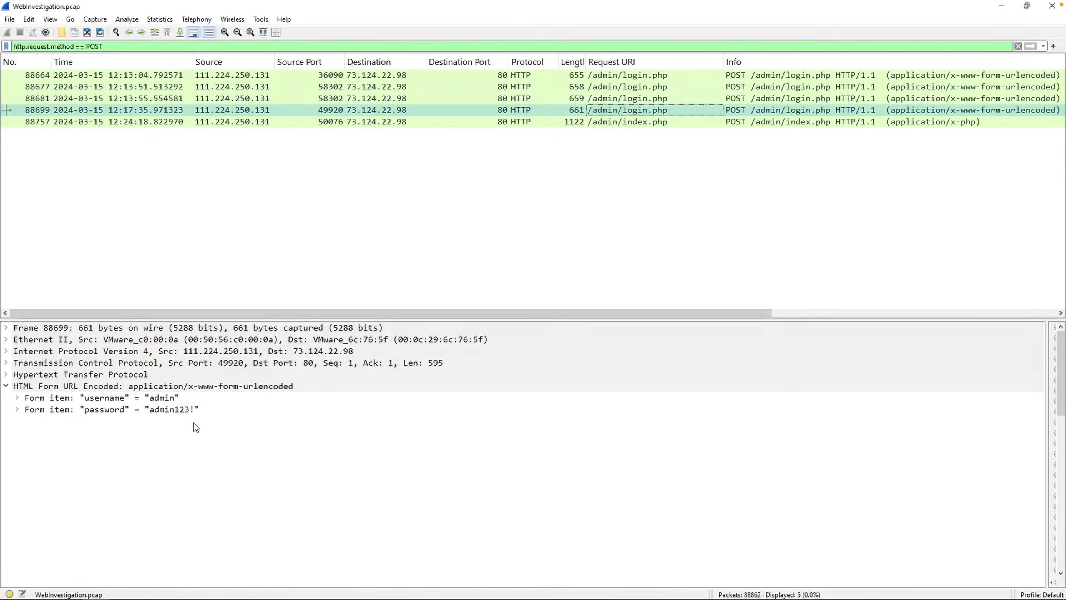
# Expand the multipart data of the POST request to /admin/index.php and examine the uploaded file's Content-Disposition header.
pyautogui.click(468, 121)
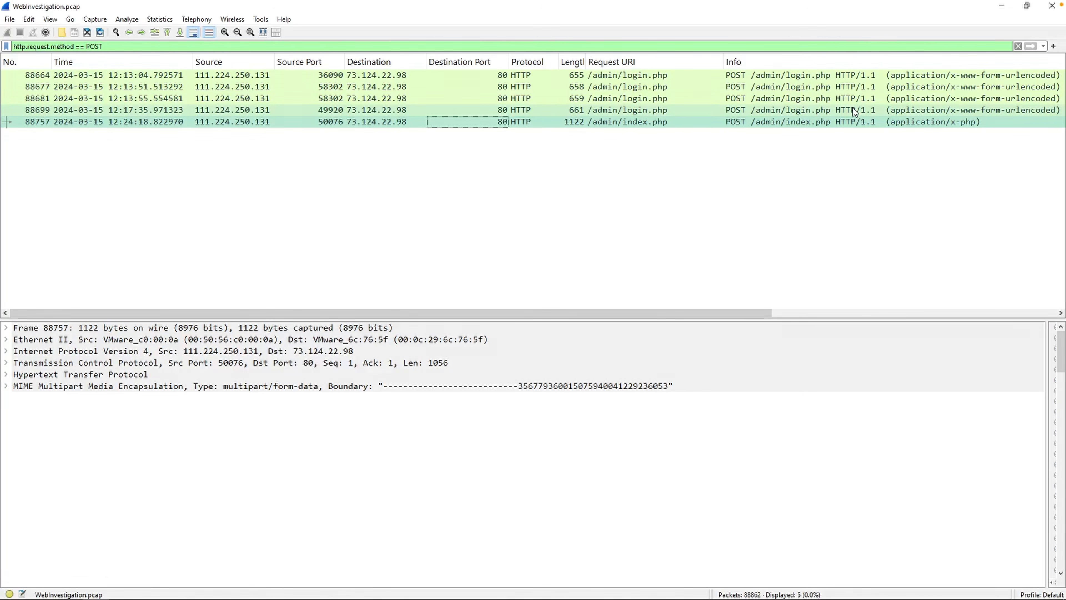
pyautogui.click(6, 386)
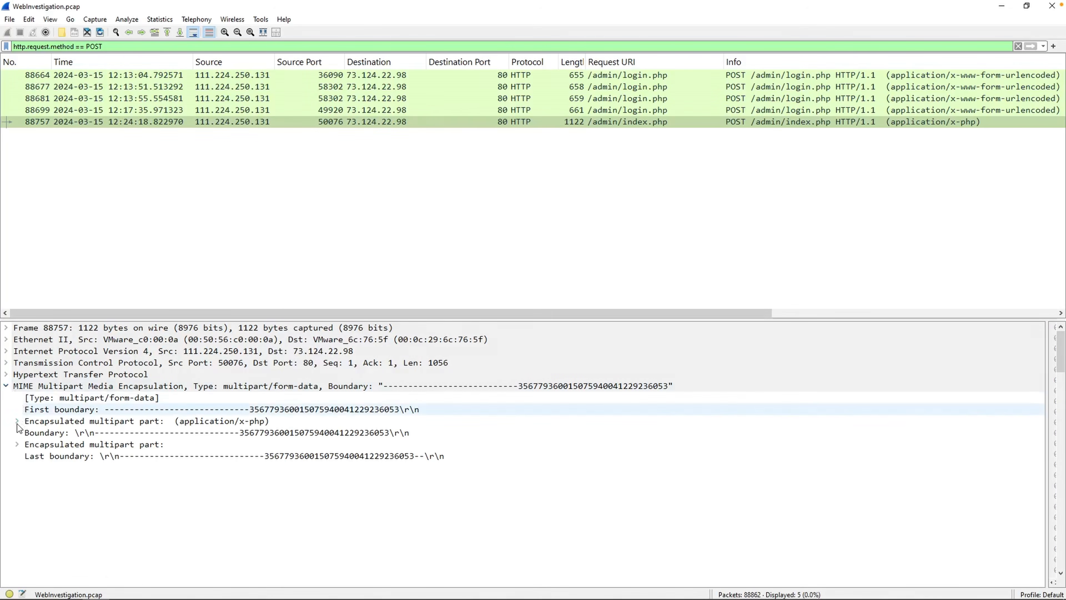
pyautogui.click(16, 421)
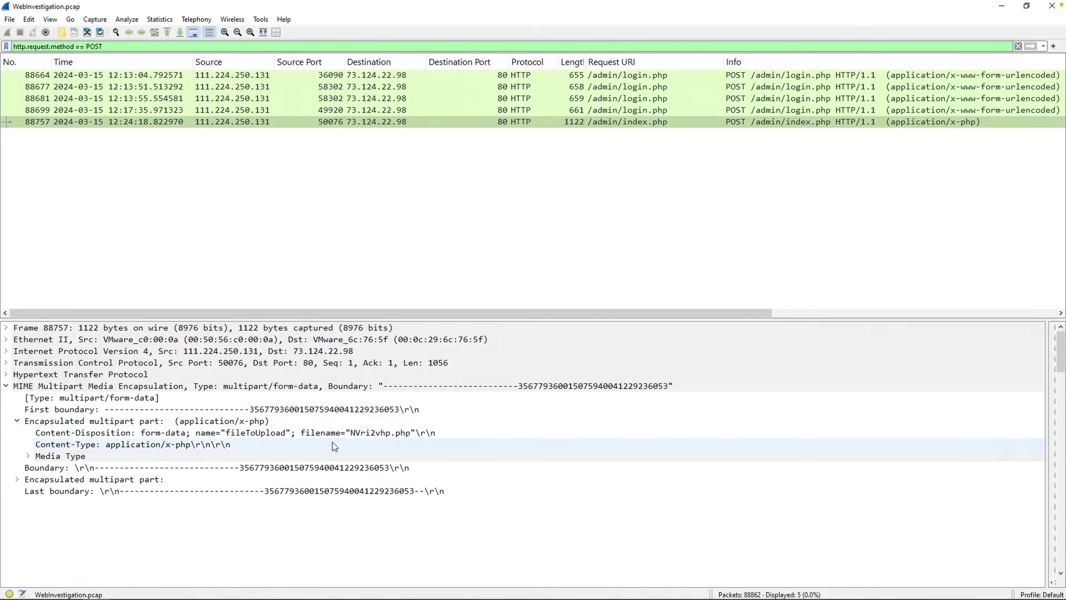
pyautogui.click(353, 437)
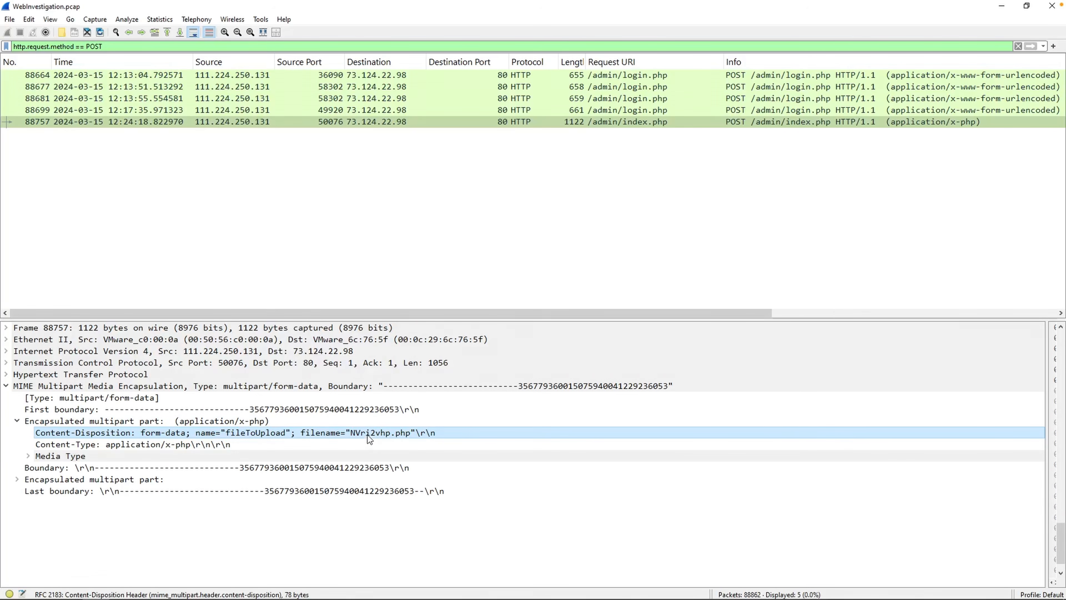
# Follow the HTTP stream of the POST request to /admin/index.php.
pyautogui.rightClick(718, 122)
pyautogui.moveTo(751, 271)
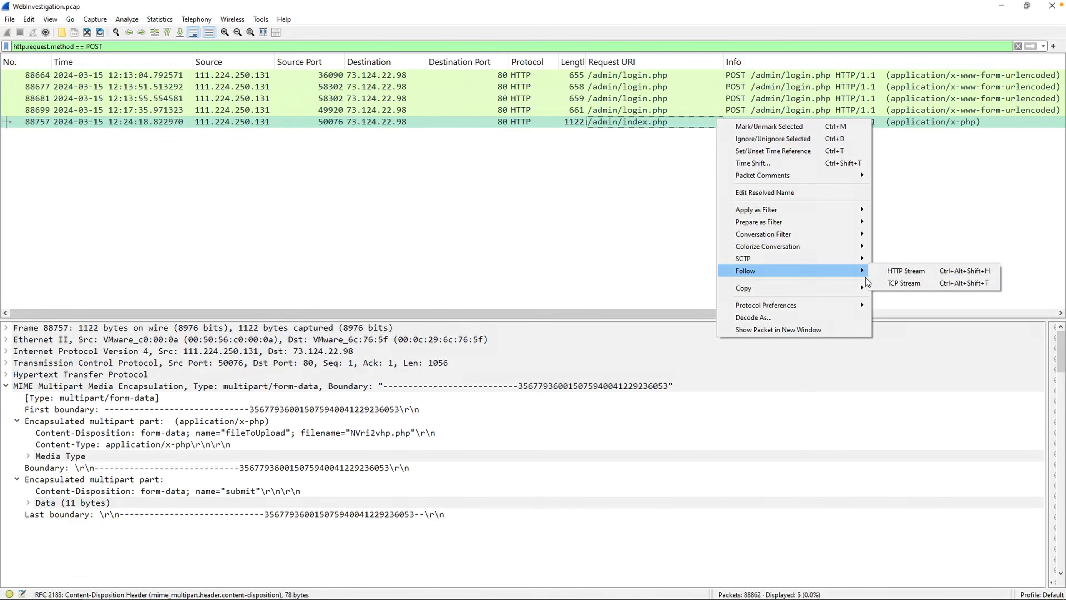
pyautogui.click(919, 271)
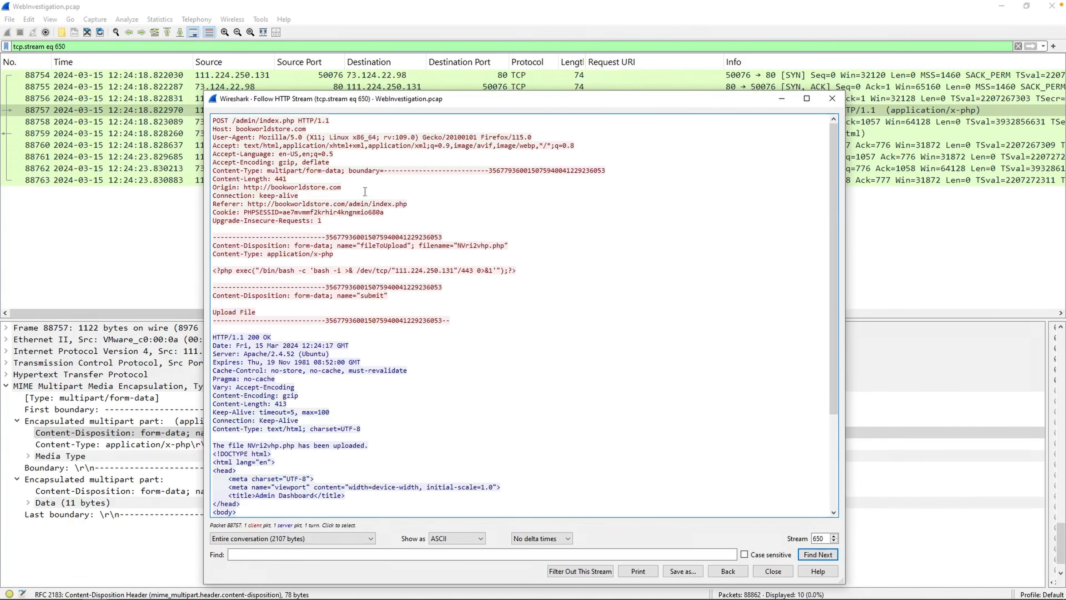
# Copy the User-Agent string from the stream, switch to the WhatIsMyBrowser page in the browser, and parse it there.
pyautogui.moveTo(237, 121); pyautogui.dragTo(540, 139)
pyautogui.hotkey('ctrl', 'c')
pyautogui.rightClick(529, 141)
pyautogui.click(538, 148)
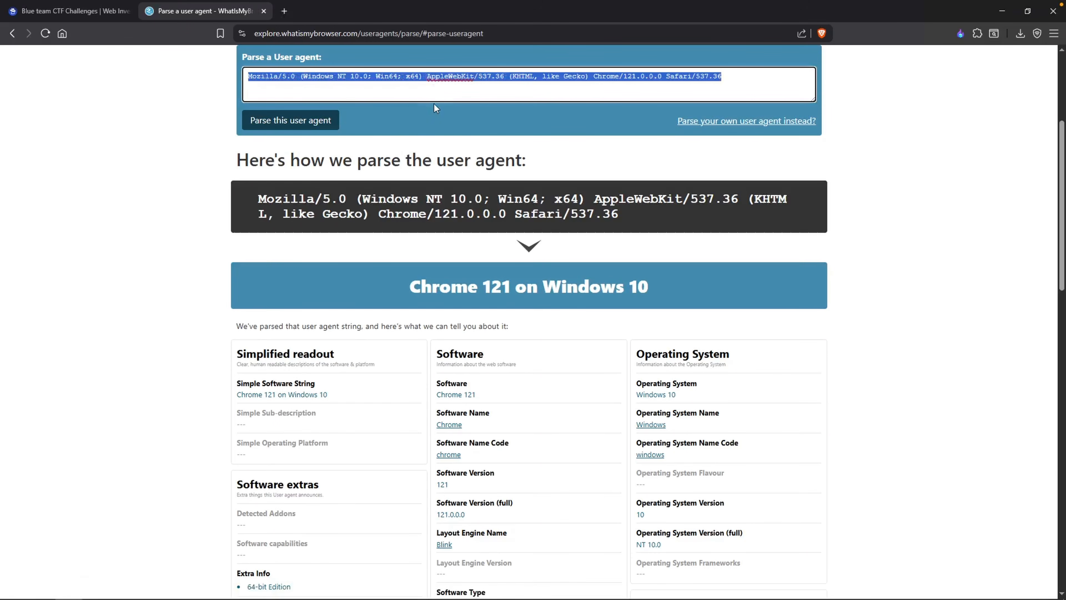
pyautogui.hotkey('ctrl', 'v')
pyautogui.click(326, 120)
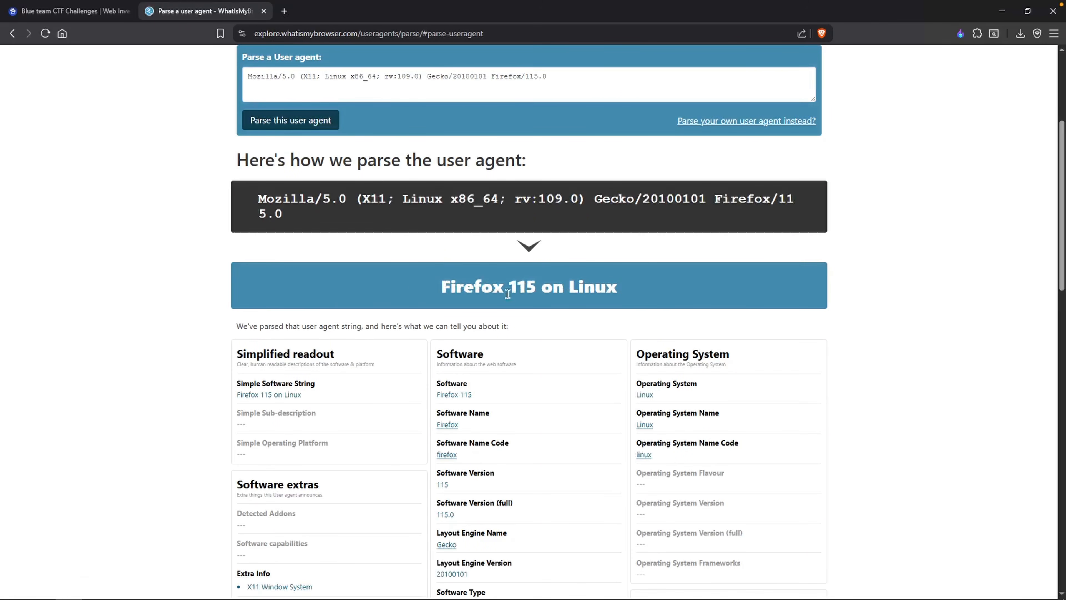
pyautogui.doubleClick(586, 292)
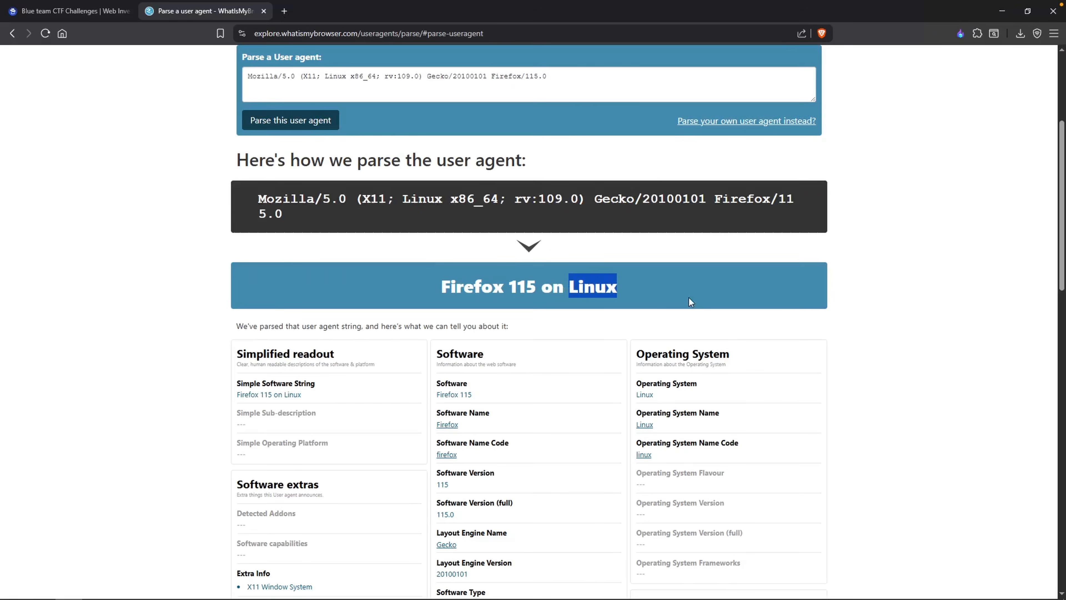
# Switch to Notepad and add the line "Firefox 115 on Linux User Agent" under the Admin Portal note.
pyautogui.hotkey('alt', 'Tab')
pyautogui.press('Return')
pyautogui.write('Firefo')
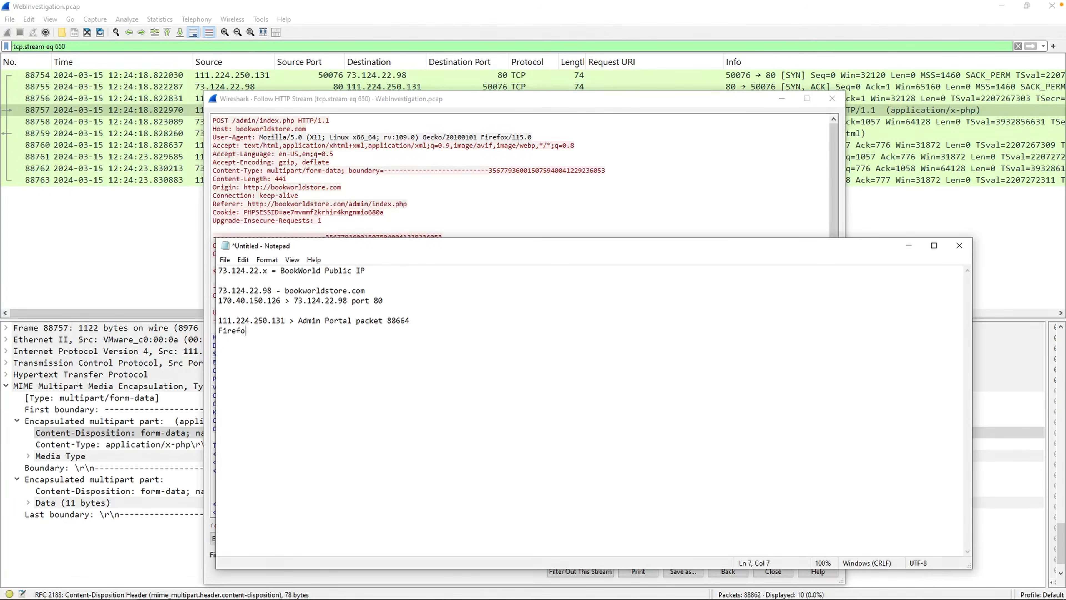
pyautogui.write('x 115 on Linux User Agent')
# Copy the uploaded file's name from the HTTP stream and note it in Notepad as "File Uploaded: NVri2vhp.php".
pyautogui.click(395, 225)
pyautogui.moveTo(458, 246); pyautogui.dragTo(503, 248)
pyautogui.rightClick(504, 247)
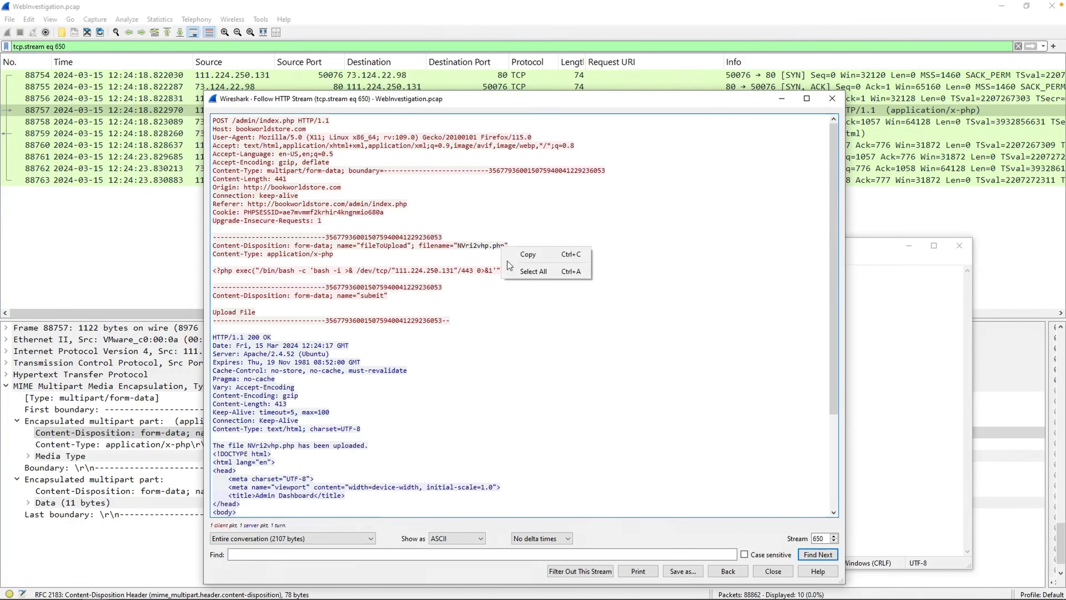
pyautogui.click(521, 255)
pyautogui.hotkey('alt', 'Tab')
pyautogui.write('File Uploaded:')
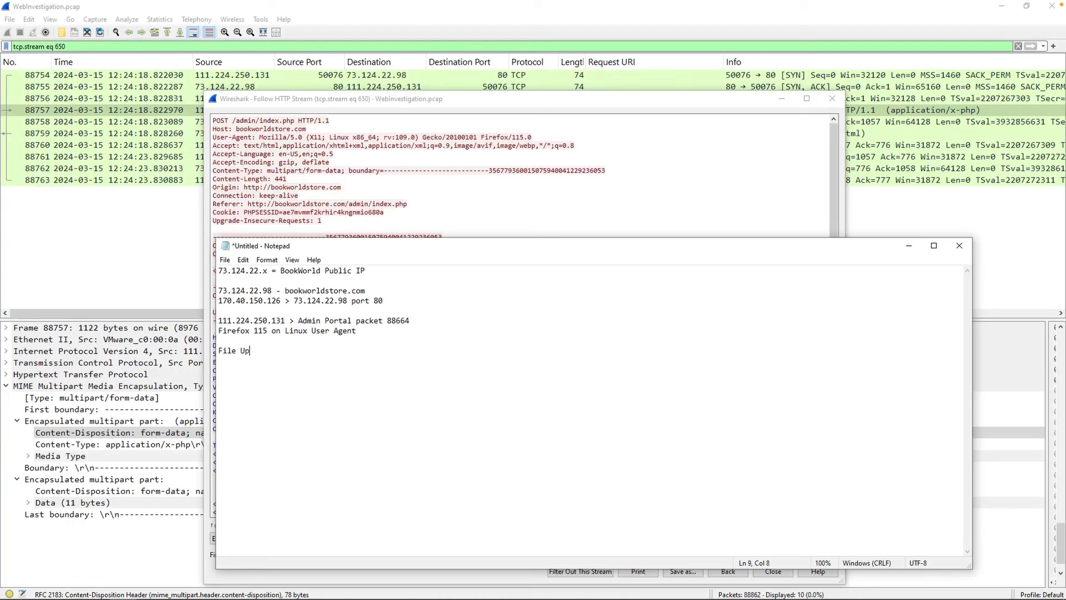
pyautogui.hotkey('ctrl', 'v')
# Copy the Referer line and the PHP exec payload from the HTTP stream into Notepad beneath the uploaded file note.
pyautogui.moveTo(407, 204); pyautogui.dragTo(212, 204)
pyautogui.click(925, 398)
pyautogui.press('Return')
pyautogui.hotkey('ctrl', 'v')
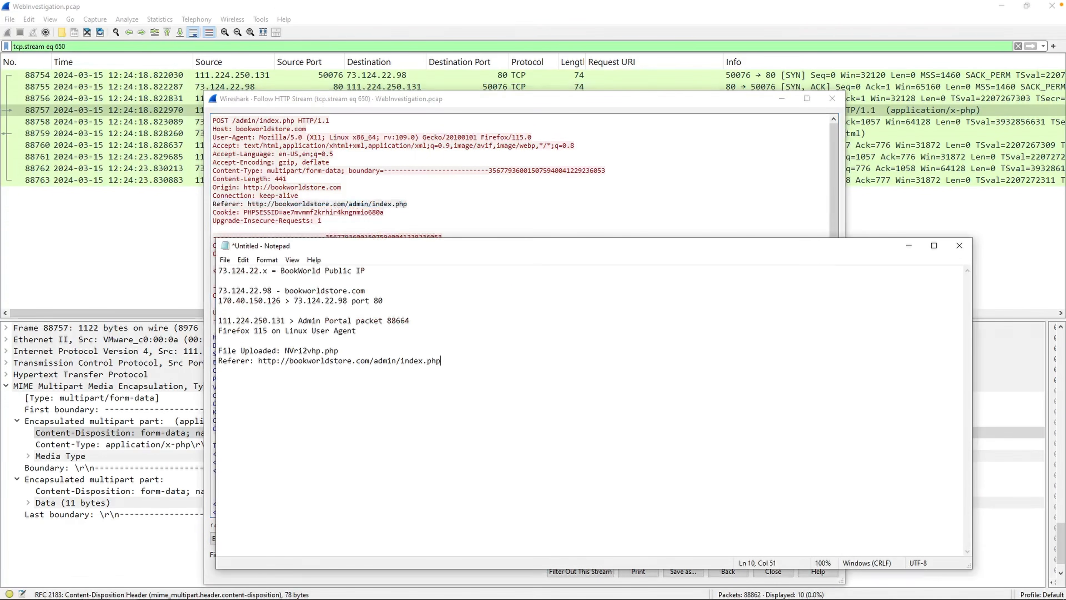
pyautogui.click(389, 188)
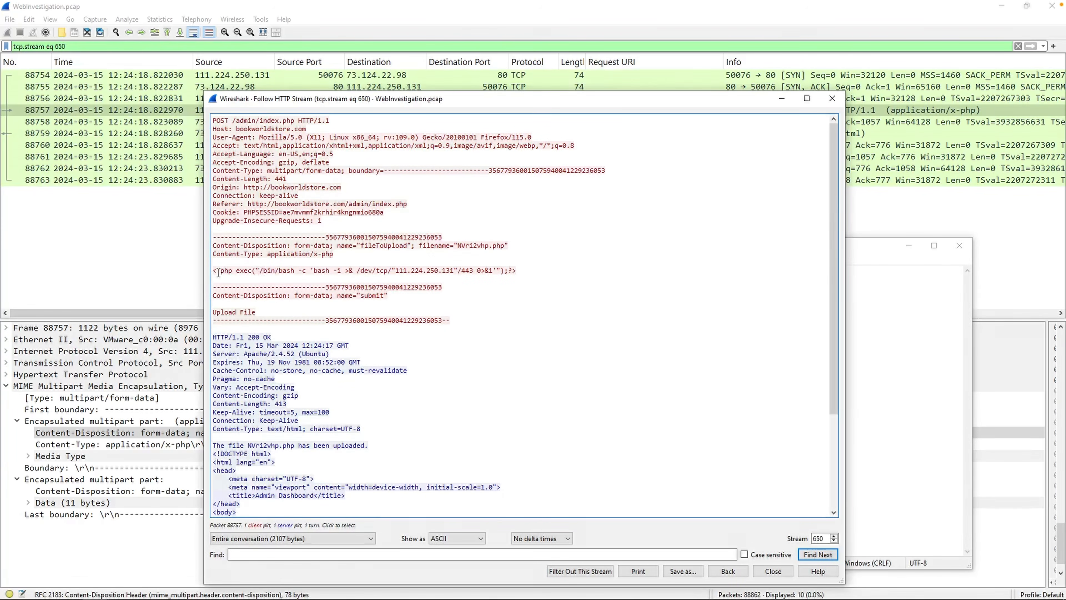
pyautogui.moveTo(218, 272); pyautogui.dragTo(253, 272)
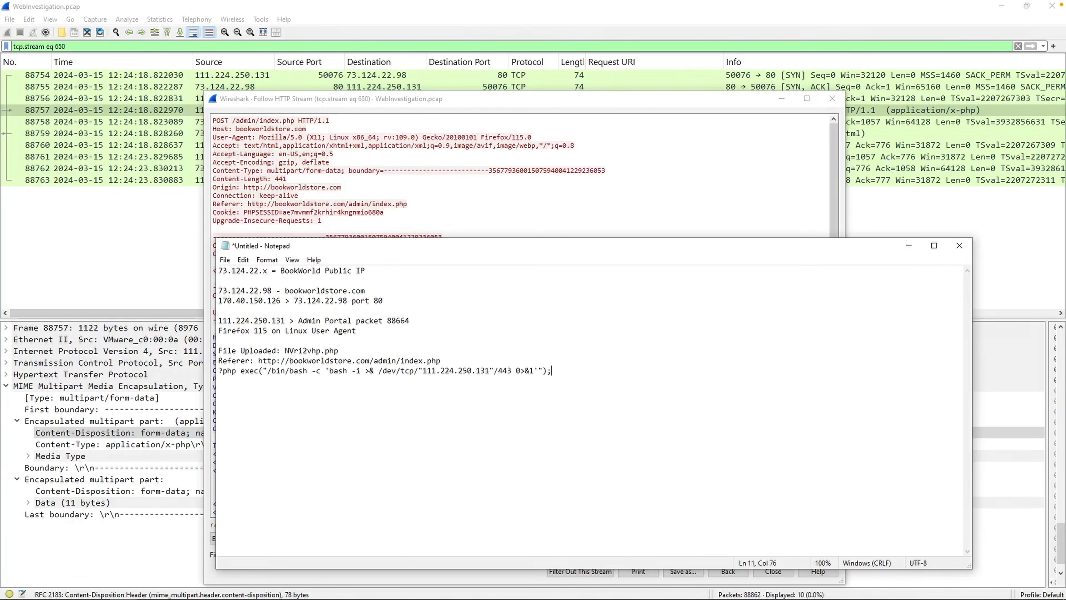
# Examine the noted PHP exec payload, highlighting its /bin/bash call, IP address and port.
pyautogui.press('Left')
pyautogui.press('Left')
pyautogui.press('Left')
pyautogui.press('Left')
pyautogui.press('Left')
pyautogui.press('Left')
pyautogui.press('Left')
pyautogui.press('Left')
pyautogui.press('Left')
pyautogui.press('Left')
pyautogui.press('Left')
pyautogui.press('Left')
pyautogui.press('Left')
pyautogui.press('Left')
pyautogui.press('Left')
pyautogui.moveTo(269, 371); pyautogui.dragTo(303, 371)
pyautogui.moveTo(422, 371); pyautogui.dragTo(491, 368)
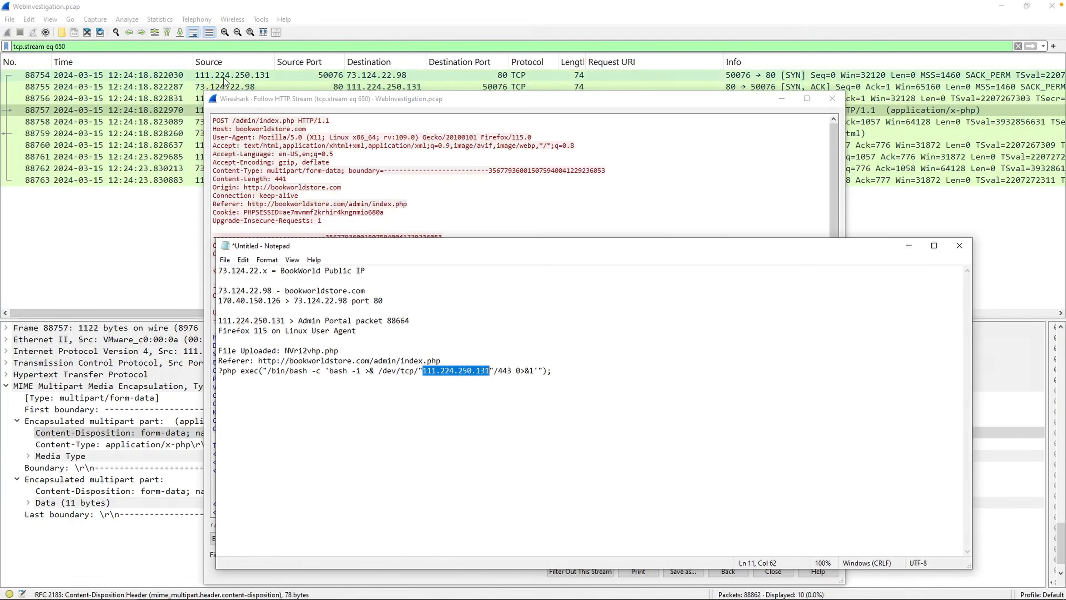
pyautogui.click(542, 393)
pyautogui.moveTo(512, 371); pyautogui.dragTo(502, 371)
# Switch back to the followed HTTP stream and read the server's response about the uploaded file.
pyautogui.hotkey('alt', 'Tab')
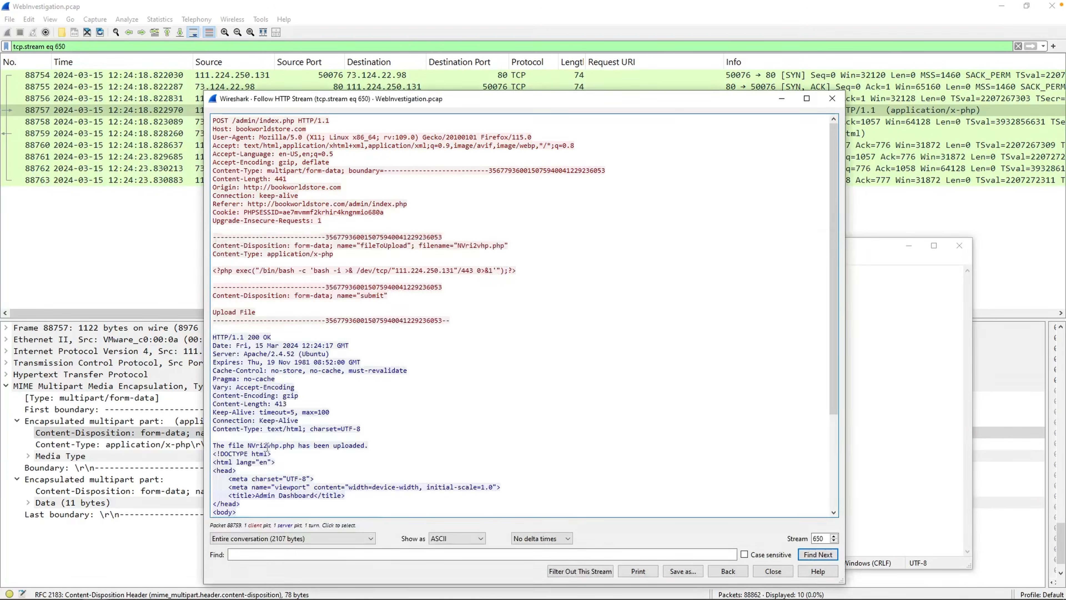
pyautogui.moveTo(250, 445); pyautogui.dragTo(358, 445)
pyautogui.scroll(-5, 519, 428)
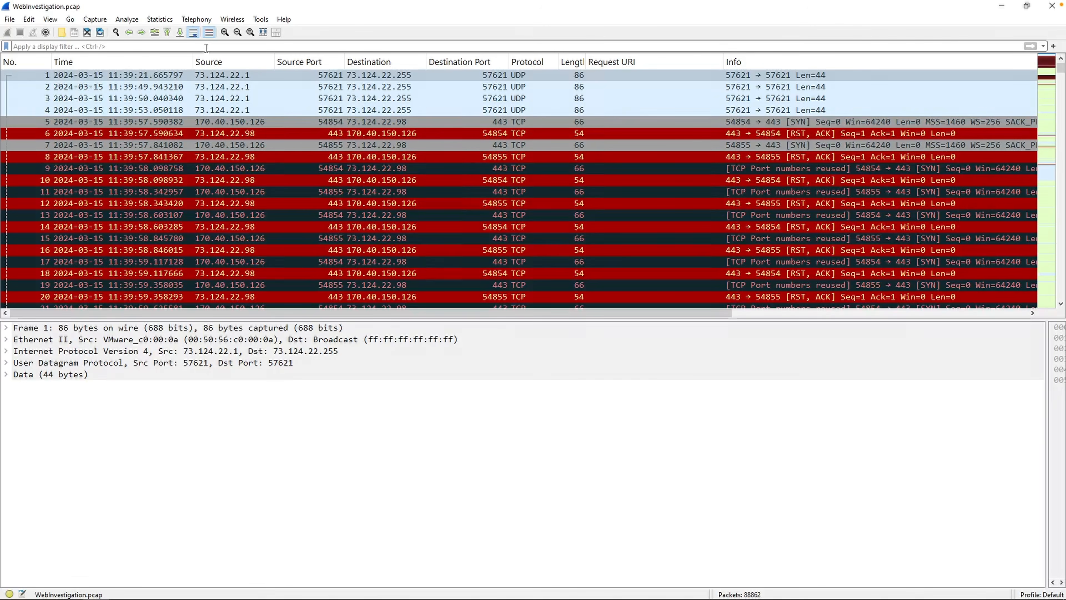
# Apply the display filter http to list all HTTP packets in the capture.
pyautogui.click(206, 47)
pyautogui.write('http')
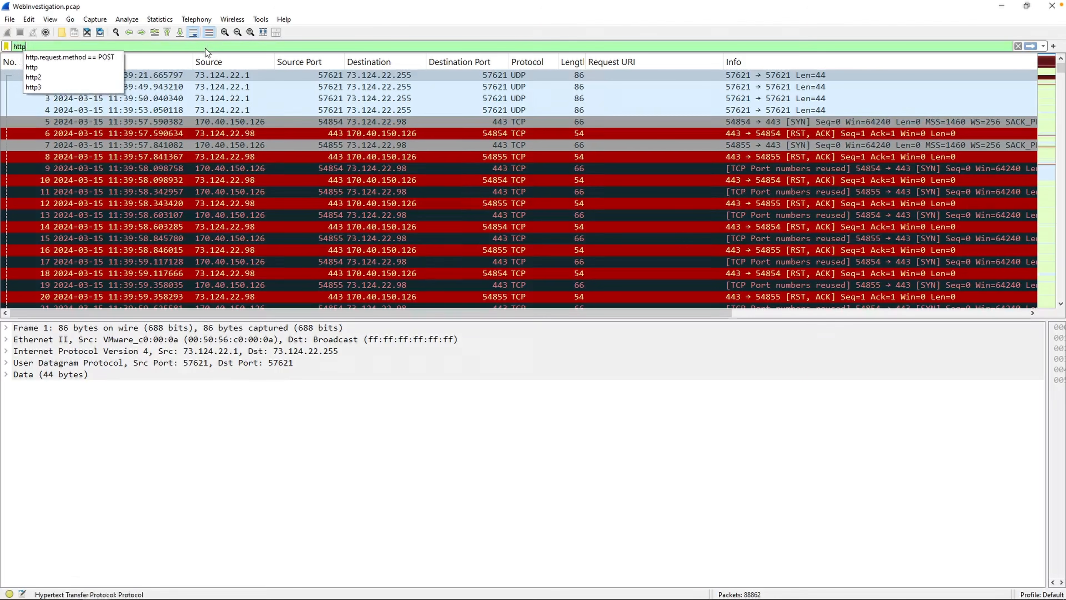
pyautogui.press('Return')
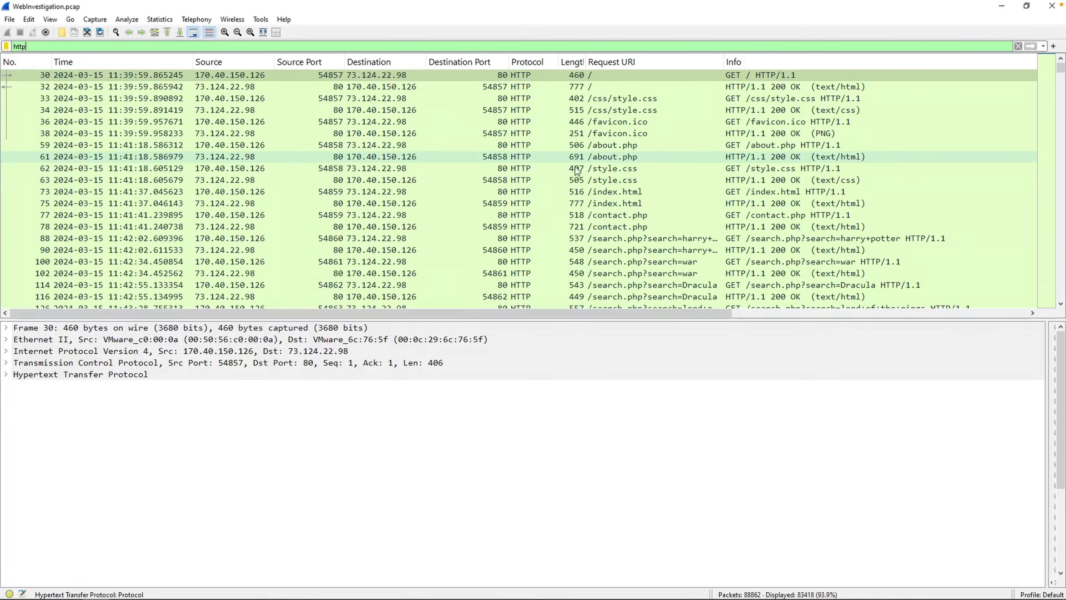
# Look over the first search.php requests and widen the Request URI column to fit the full search queries.
pyautogui.click(202, 239)
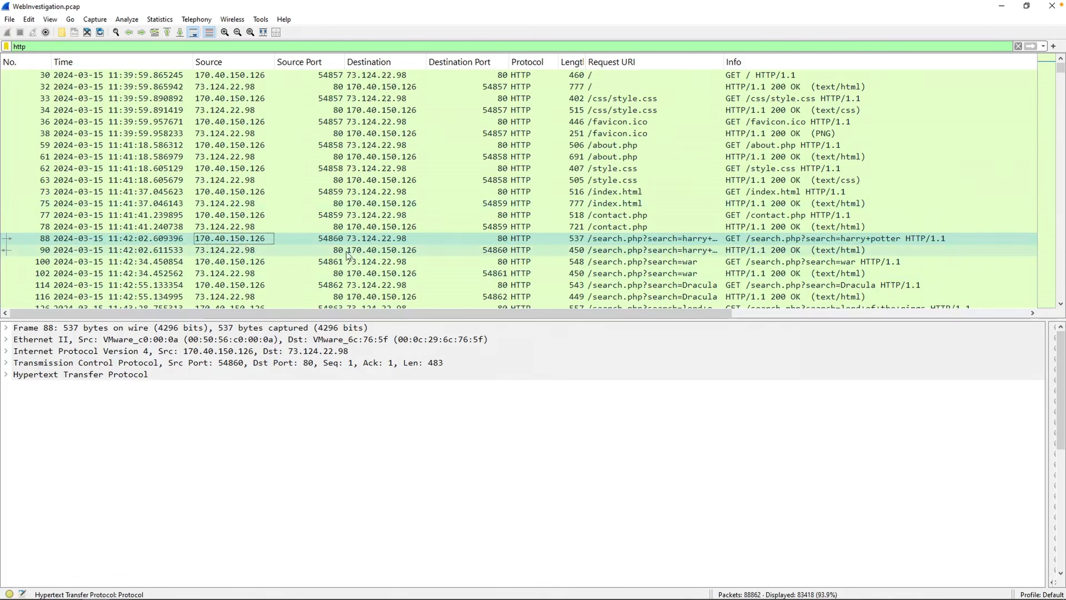
pyautogui.scroll(-2, 420, 240)
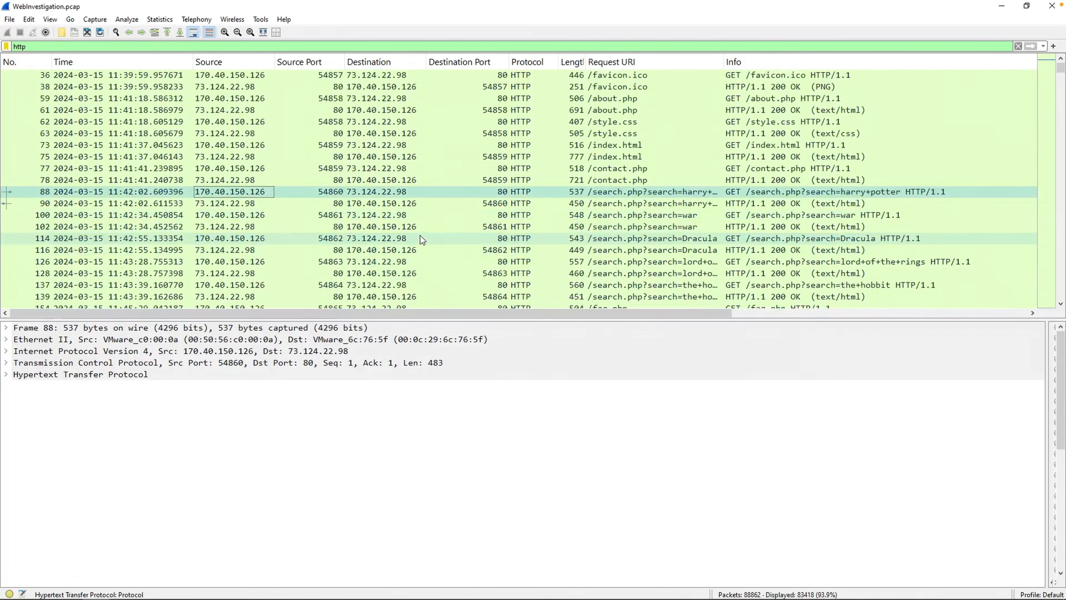
pyautogui.click(401, 261)
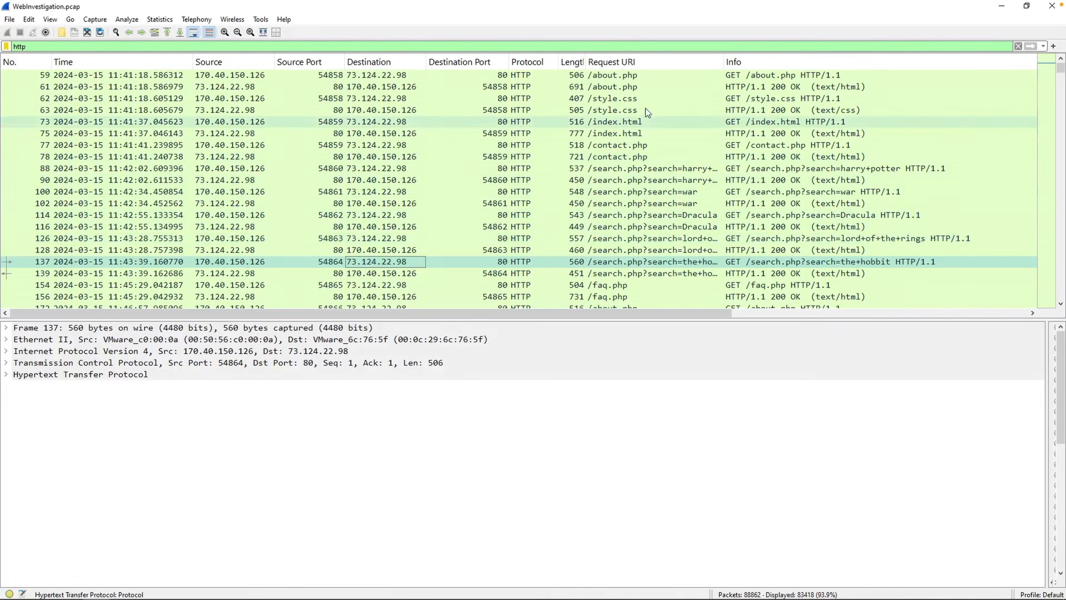
pyautogui.moveTo(725, 63); pyautogui.dragTo(831, 64)
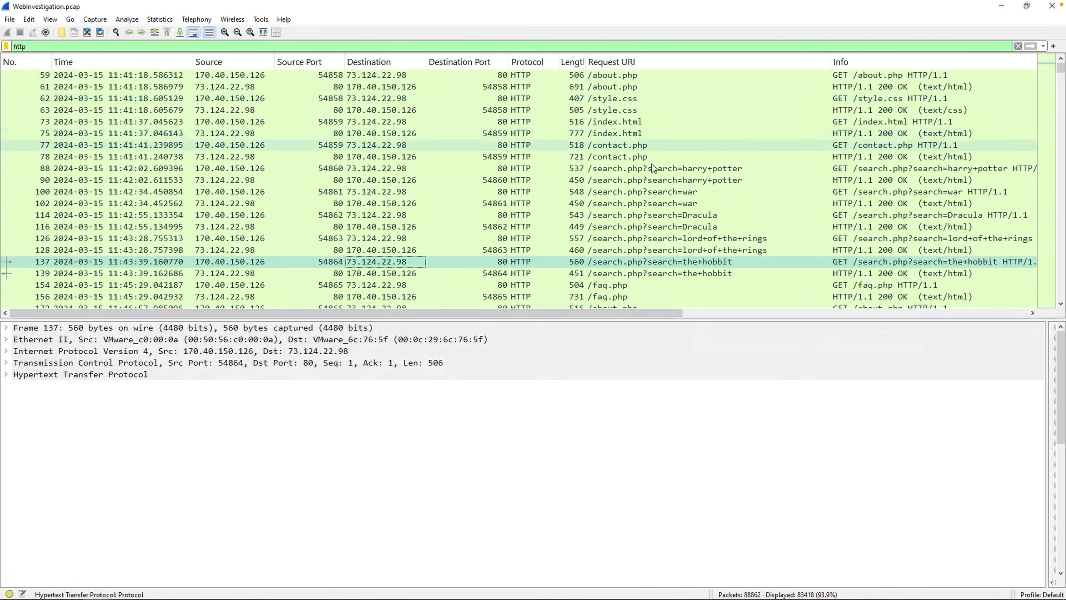
# Inspect the search.php requests from 170.40.150.126 and select packet 267, the first listed request from 111.224.250.131.
pyautogui.click(625, 273)
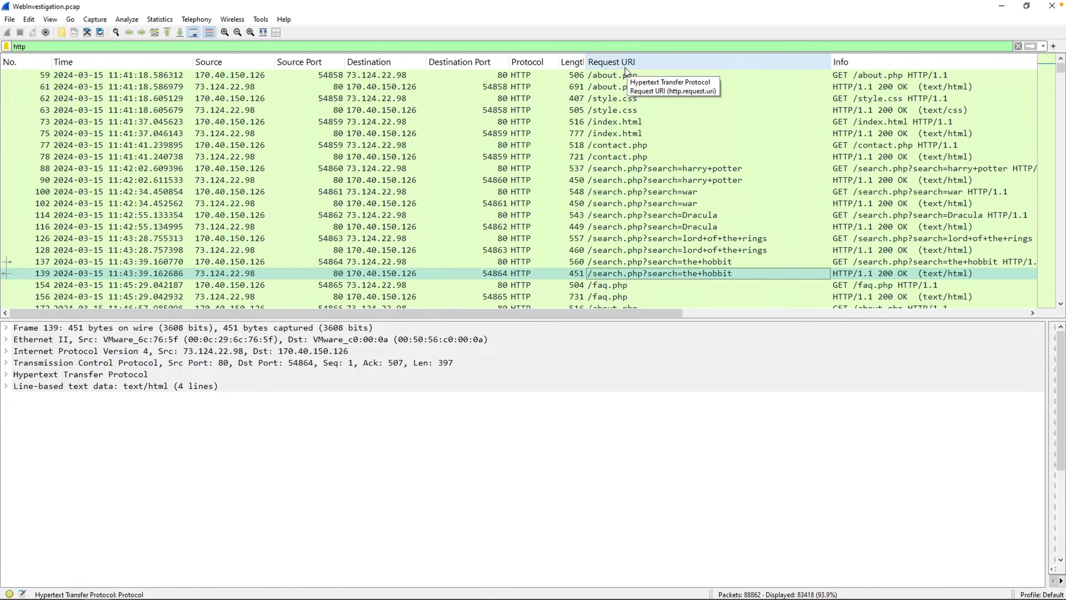
pyautogui.click(667, 168)
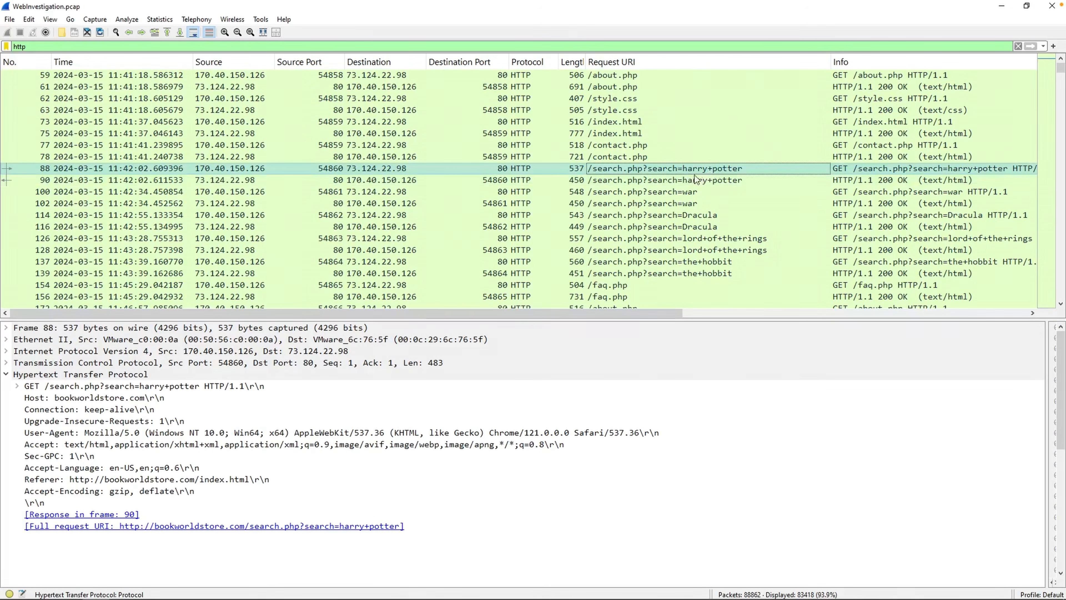
pyautogui.click(726, 216)
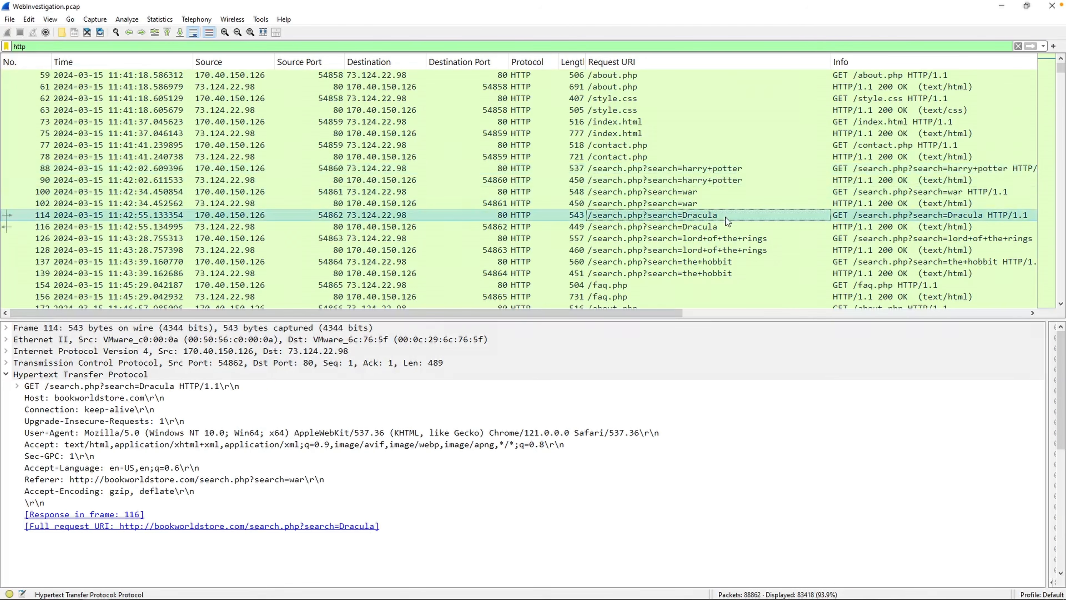
pyautogui.click(724, 202)
pyautogui.click(726, 239)
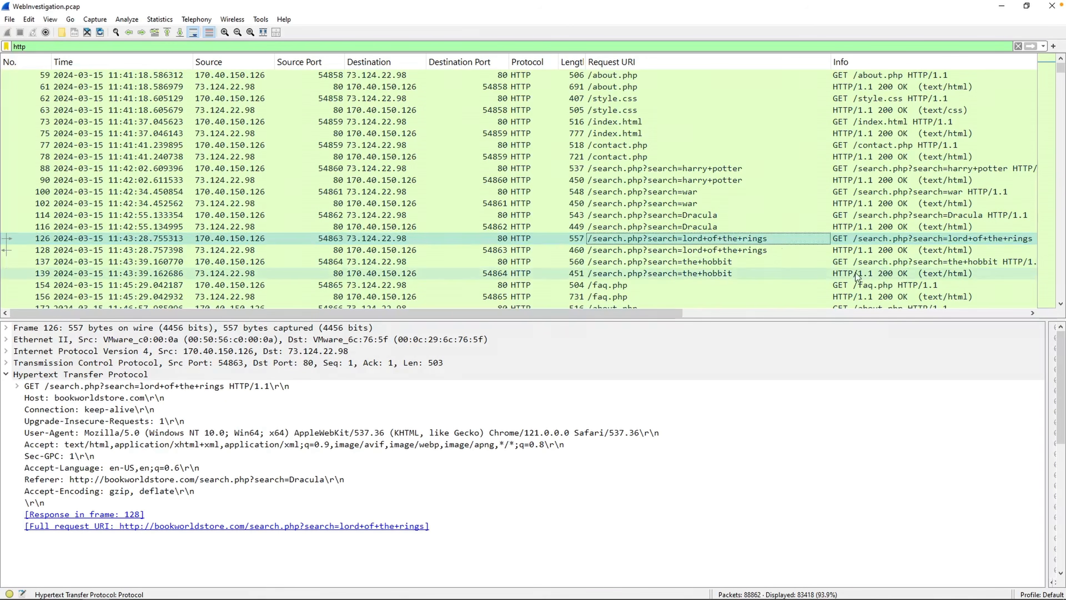
pyautogui.click(754, 261)
pyautogui.scroll(-7, 722, 257)
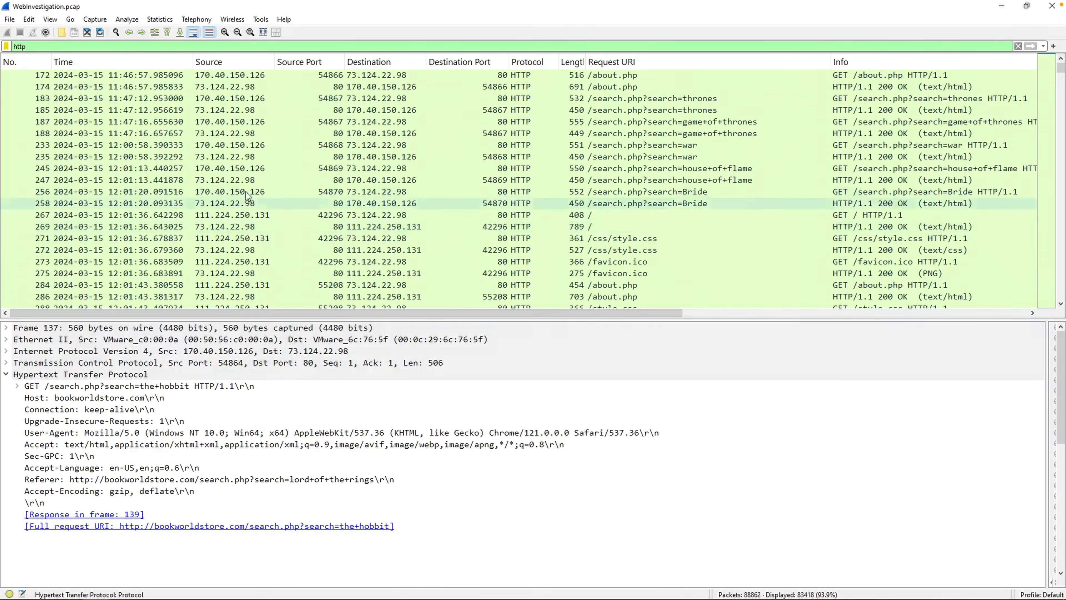
pyautogui.click(204, 216)
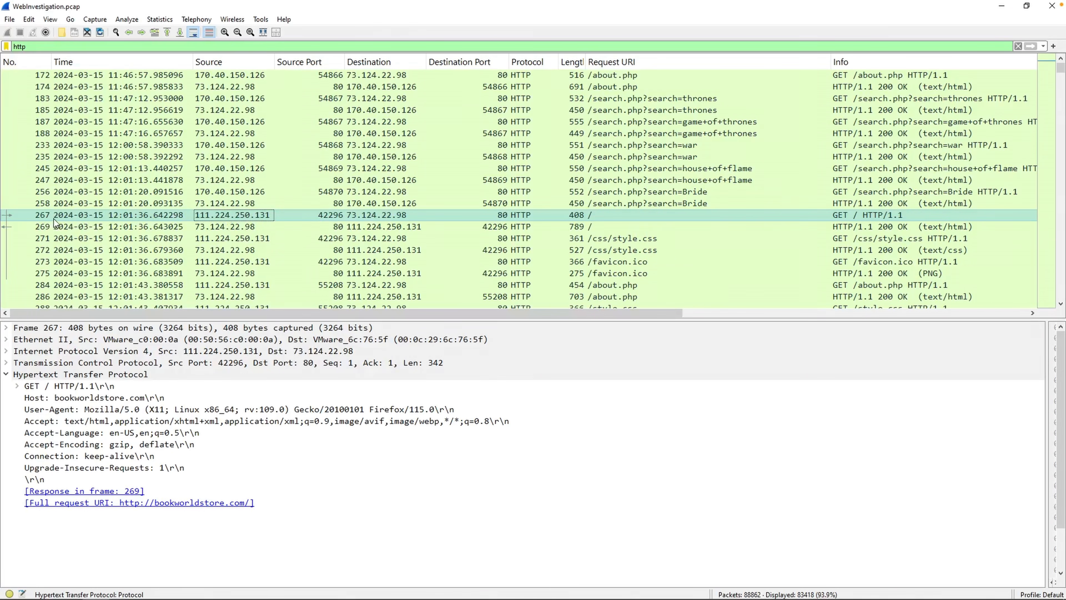
# Switch to Notepad and add the line "First Communication Packet: 267" below the PHP exec command.
pyautogui.hotkey('alt', 'Tab')
pyautogui.click(589, 373)
pyautogui.press('Return')
pyautogui.write('F')
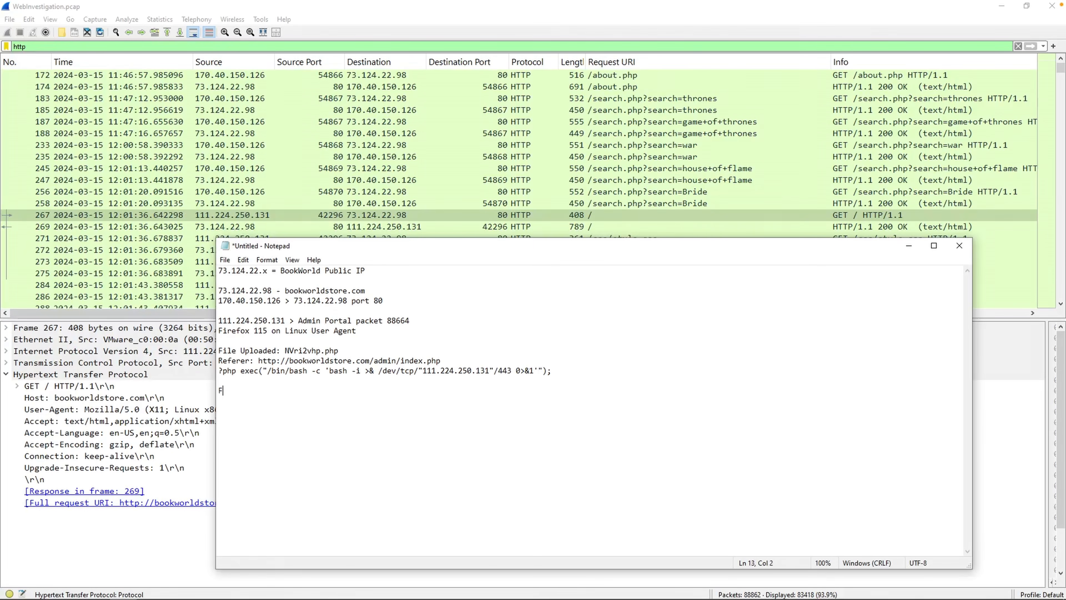
pyautogui.write('irst Commenication Packet: ')
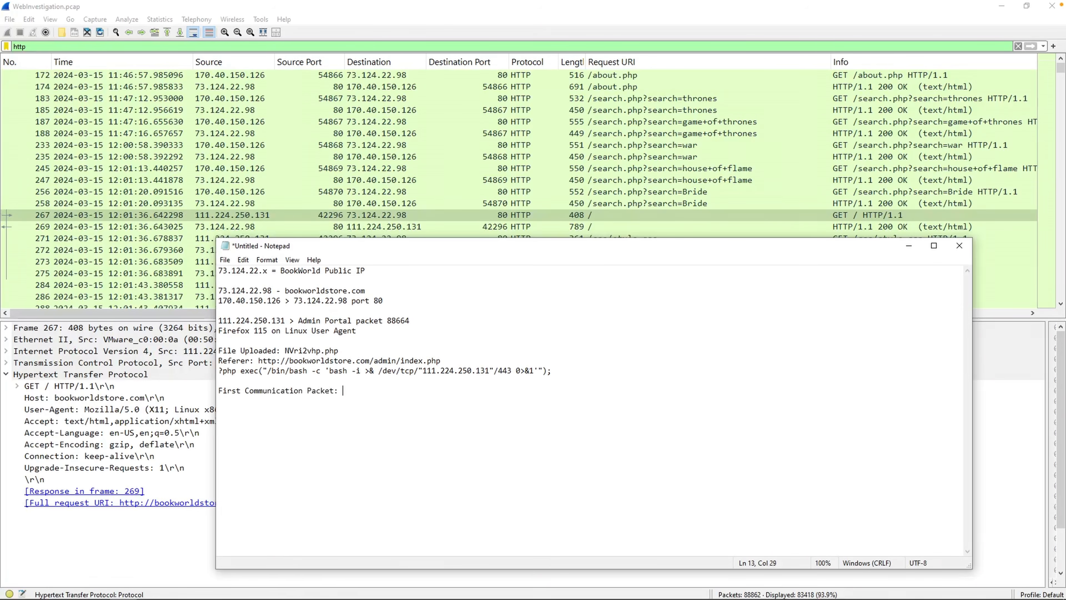
pyautogui.write('267')
# Move the First Communication Packet line to directly above the 111.224.250.131 Admin Portal entry.
pyautogui.hotkey('shift', 'Home')
pyautogui.press('BackSpace')
pyautogui.click(435, 309)
pyautogui.press('Return')
pyautogui.hotkey('ctrl', 'v')
pyautogui.click(435, 338)
# Return to Wireshark and inspect the search.php request with the and 1=1 condition in packet 357 and its response in packet 359.
pyautogui.click(573, 215)
pyautogui.scroll(-4, 609, 250)
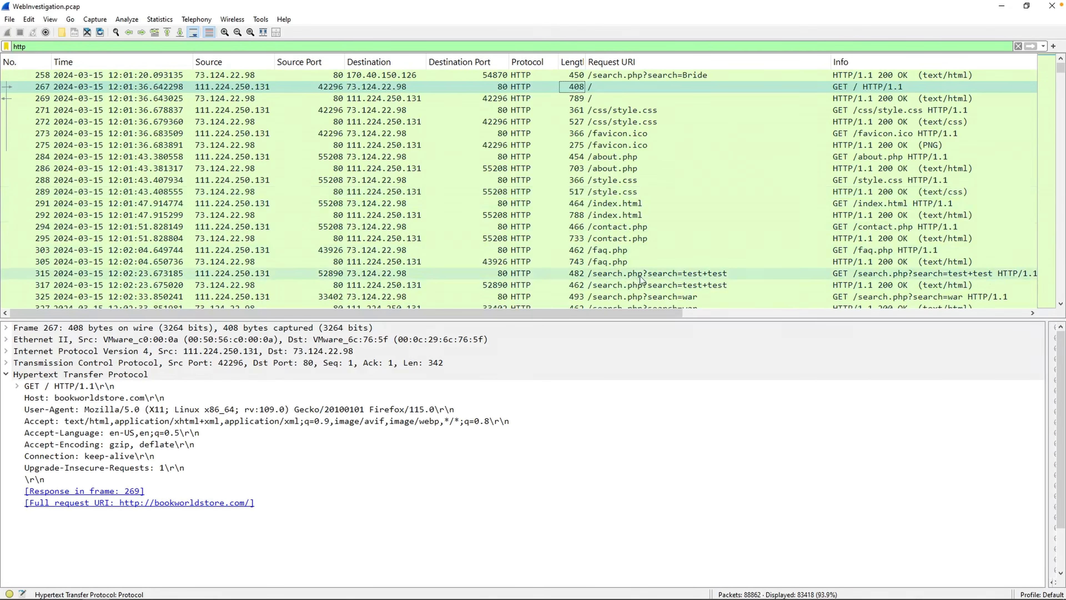
pyautogui.scroll(-1, 710, 271)
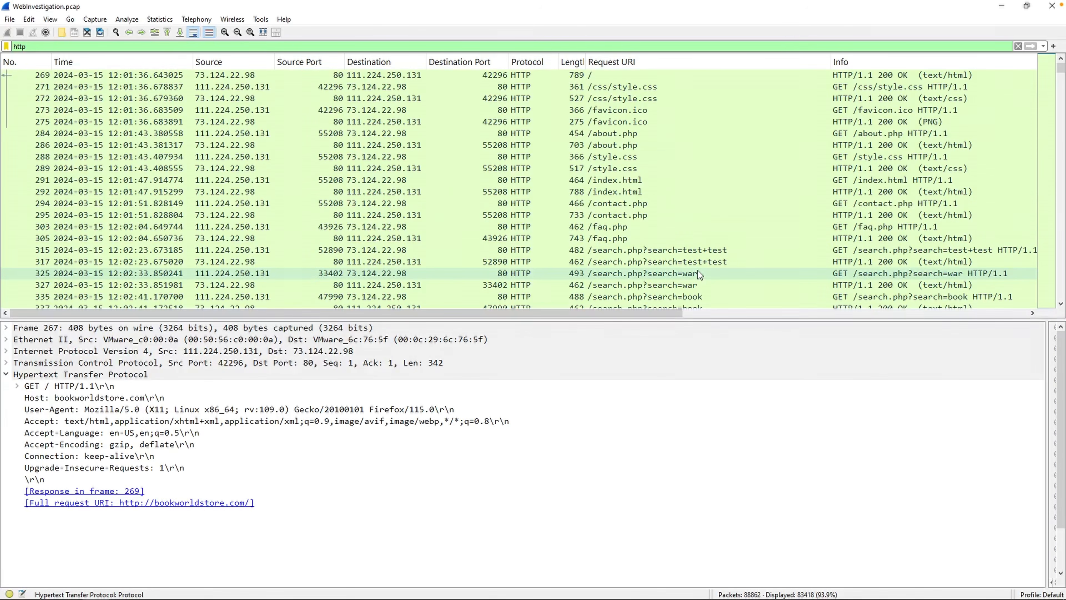
pyautogui.scroll(-4, 698, 270)
pyautogui.click(698, 215)
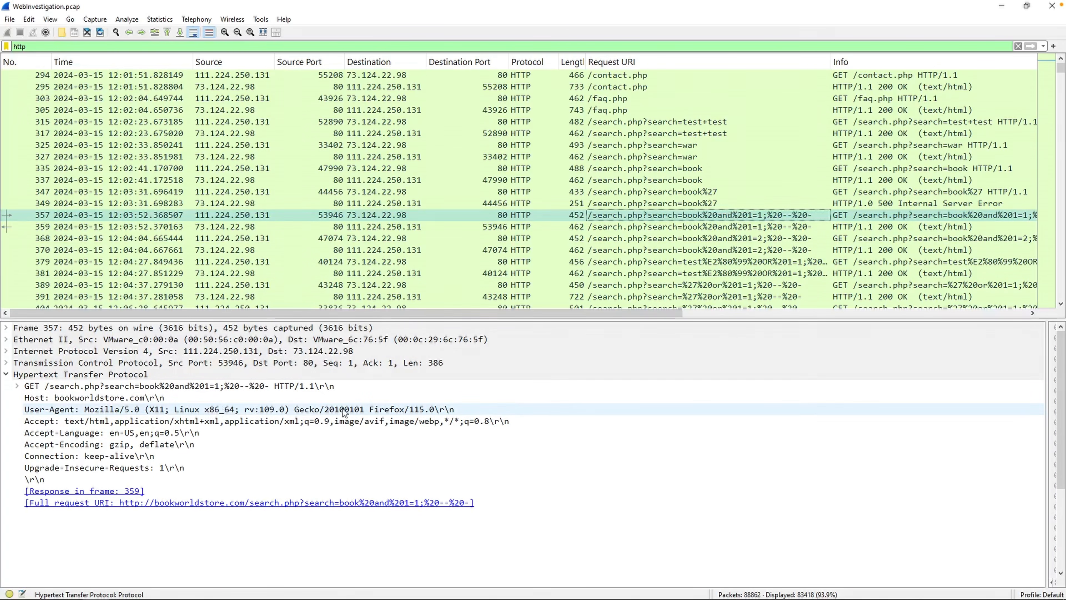
pyautogui.click(768, 227)
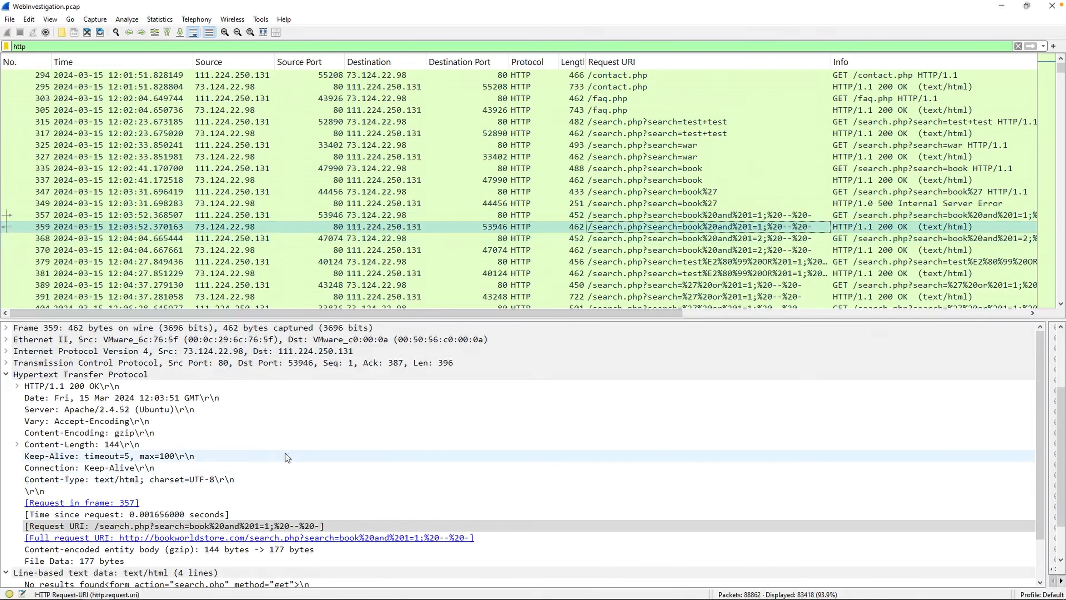
# Examine the search.php injection request in packet 368, then packet 468 and its User-Agent header.
pyautogui.scroll(-1, 240, 431)
pyautogui.click(723, 239)
pyautogui.scroll(-1, 724, 246)
pyautogui.scroll(-5, 725, 251)
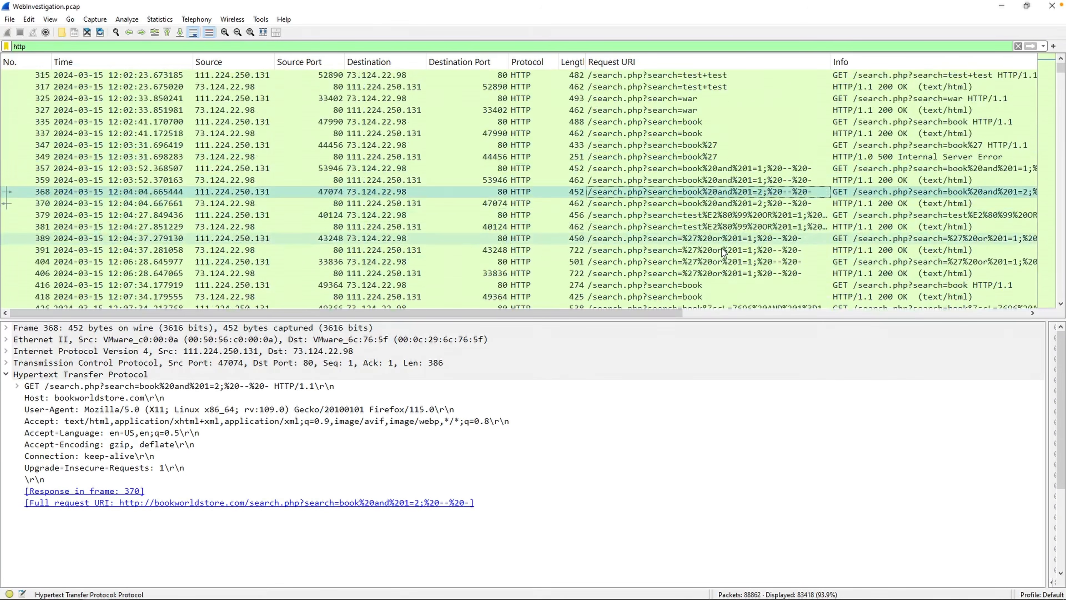
pyautogui.scroll(5, 710, 246)
pyautogui.scroll(-5, 707, 243)
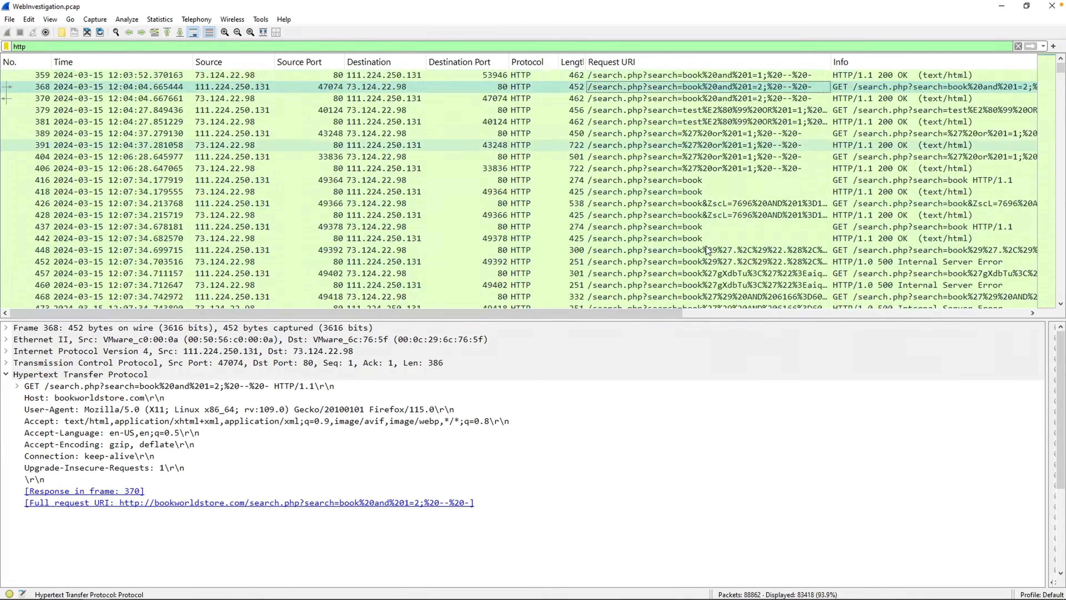
pyautogui.click(707, 244)
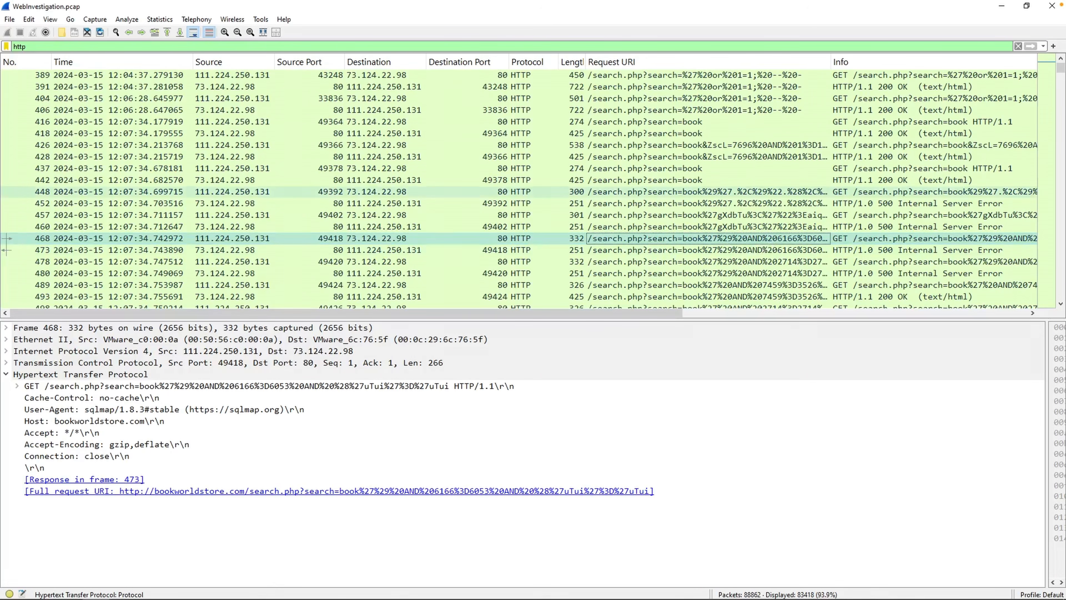
pyautogui.click(99, 415)
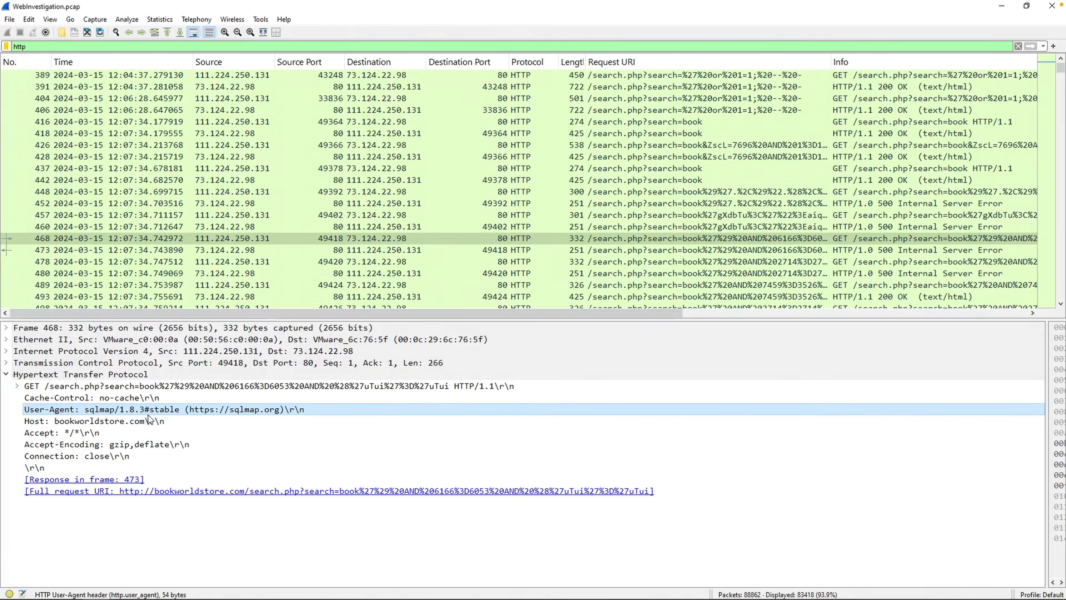
# Trace back to packet 448, the earliest sqlmap request, and record it in the Notepad notes as sqlmap injection.
pyautogui.click(608, 215)
pyautogui.press('Up')
pyautogui.press('Up')
pyautogui.press('Up')
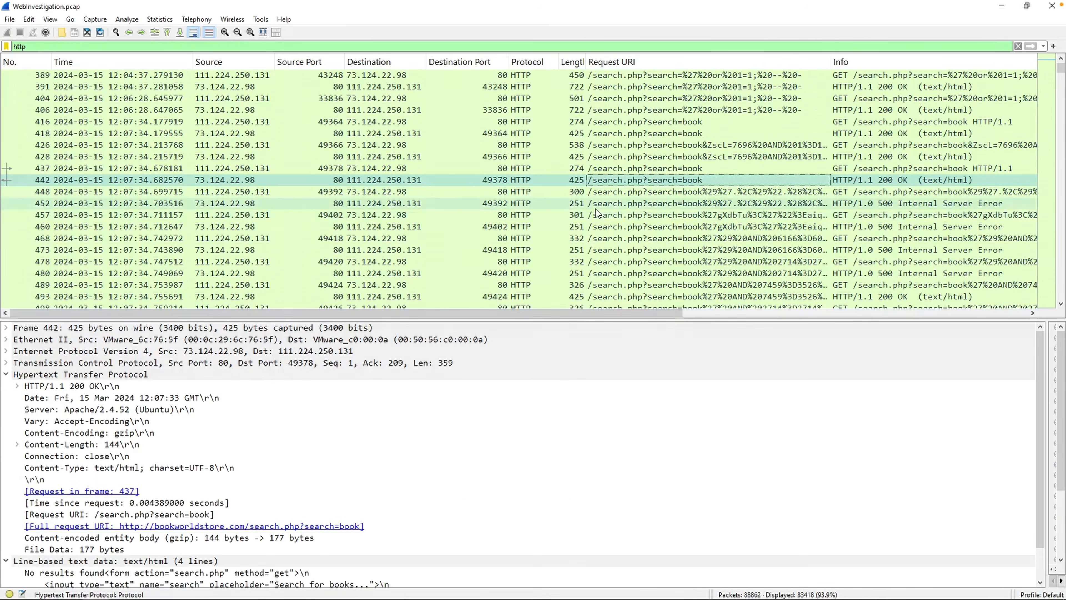
pyautogui.press('Down')
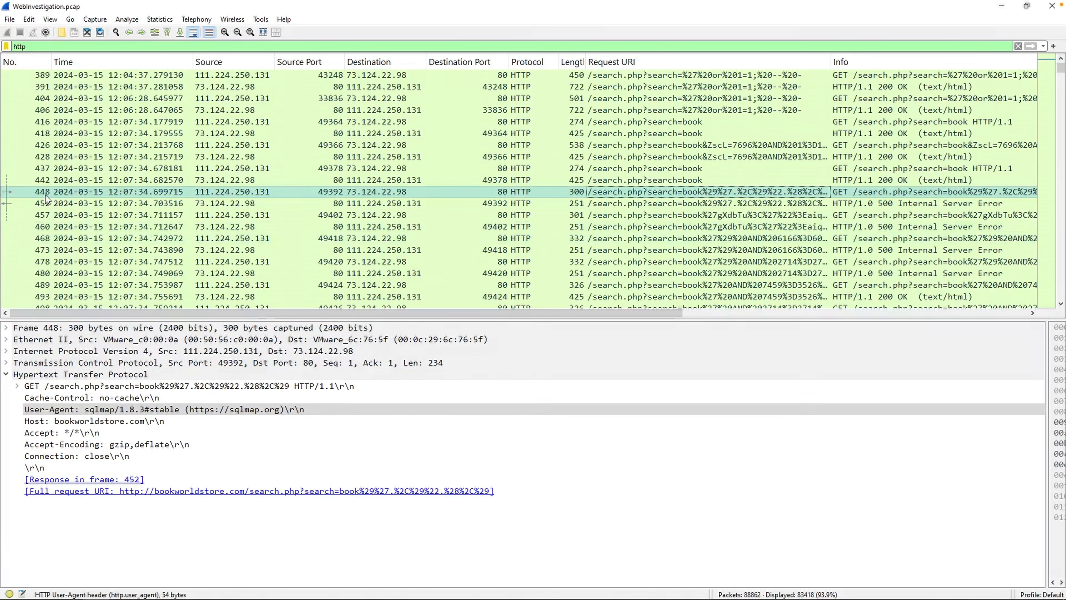
pyautogui.hotkey('alt', 'Tab')
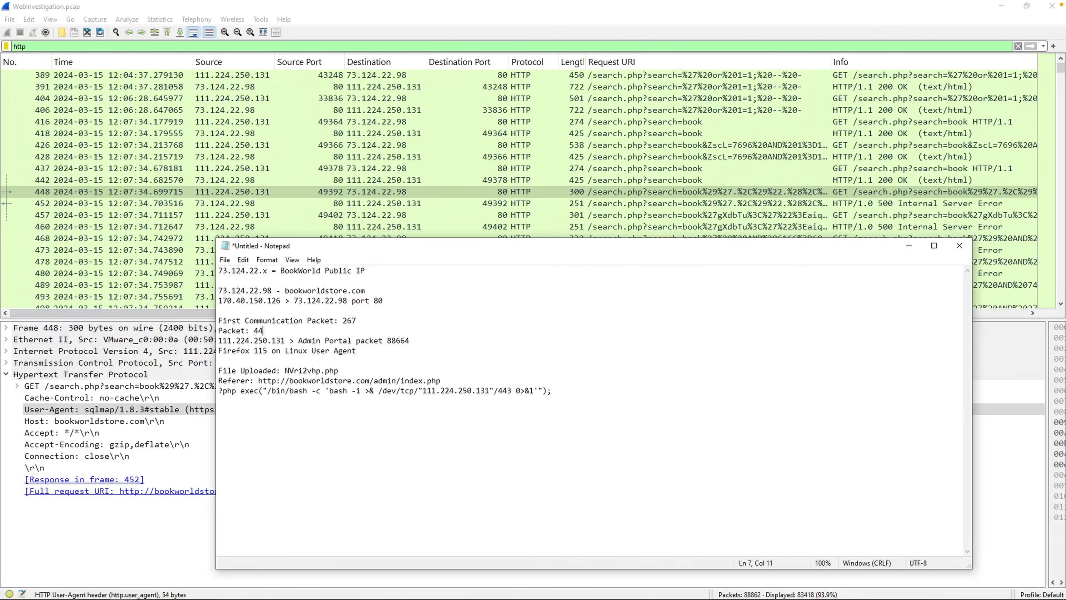
pyautogui.write('ap jection')
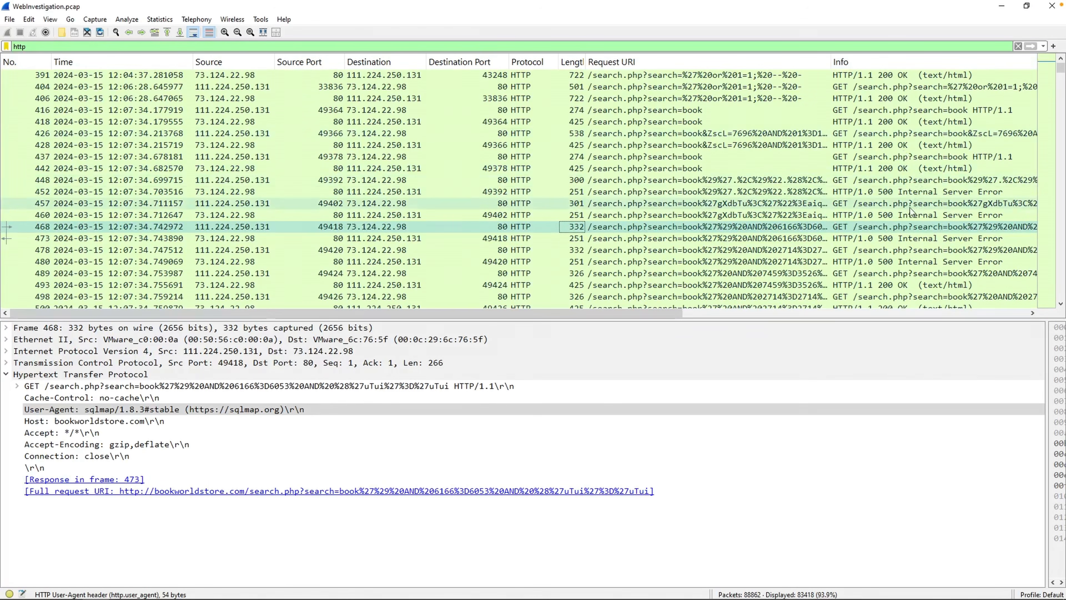
# Compare the server responses to the sqlmap requests in packets 460, 480 and 493, including the returned HTML.
pyautogui.click(896, 216)
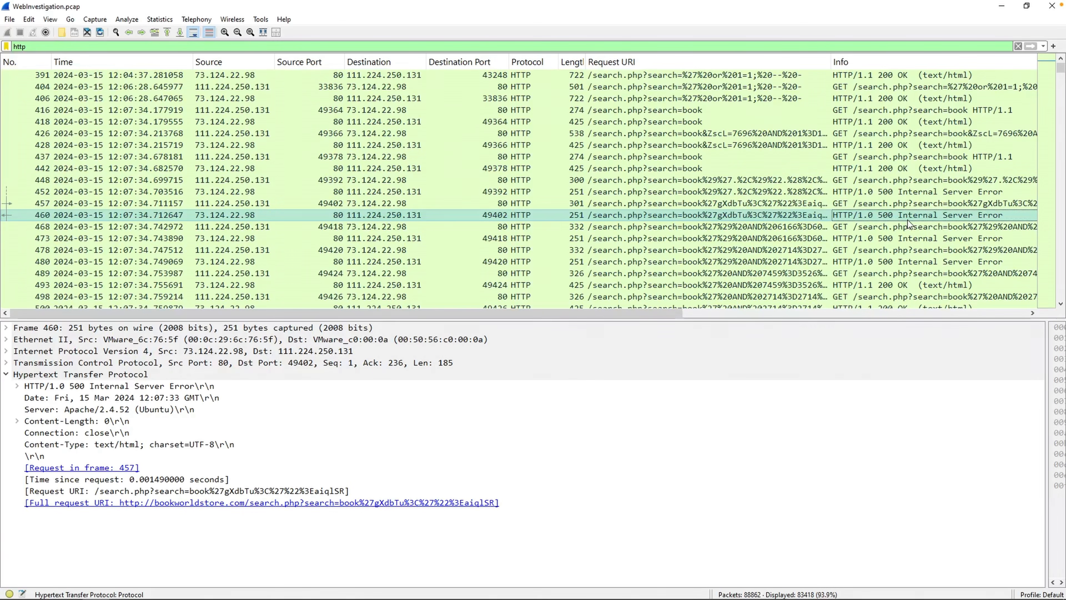
pyautogui.click(911, 250)
pyautogui.click(914, 263)
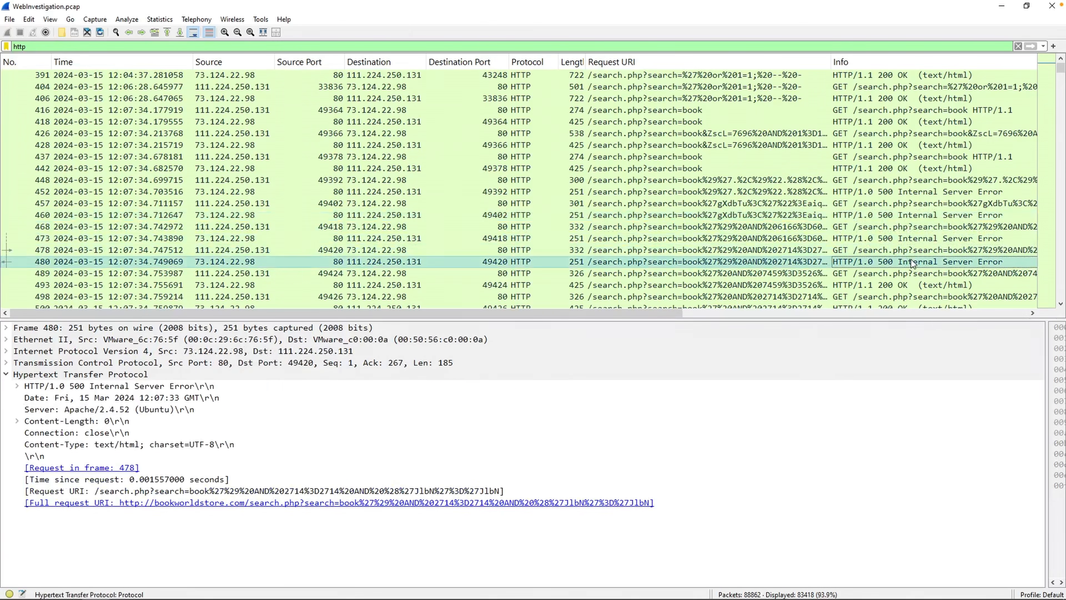
pyautogui.click(242, 286)
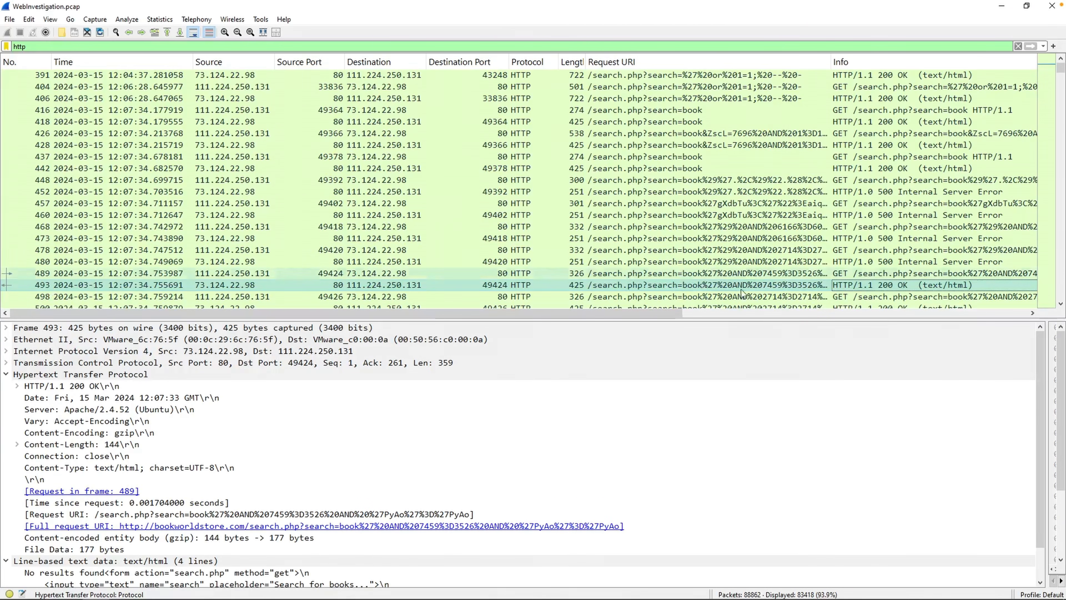
pyautogui.scroll(-1, 405, 453)
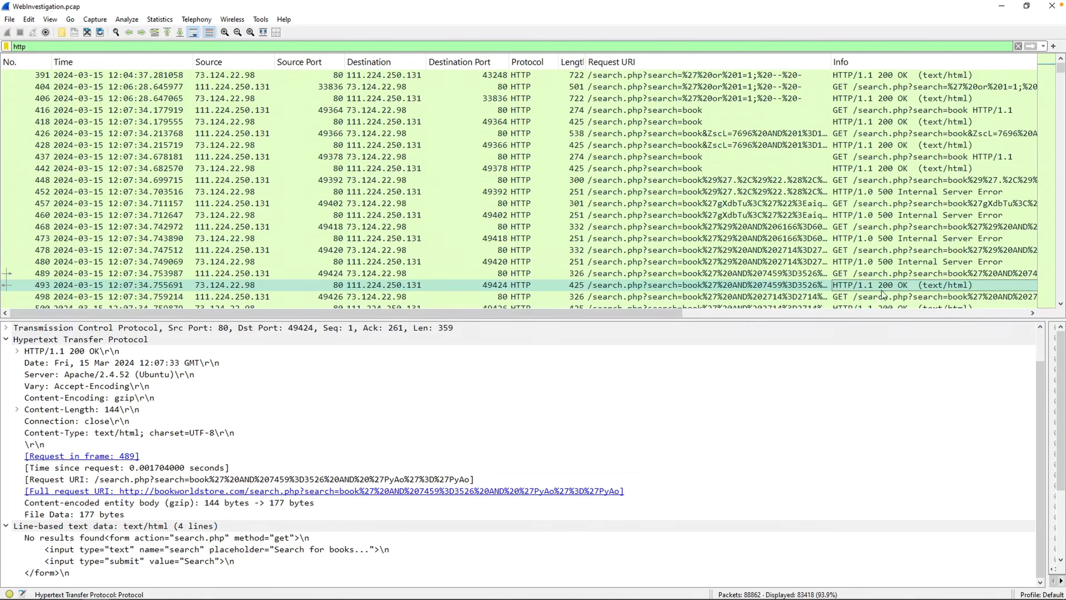
# Check the response body in packet 510 and return to the response in packet 493.
pyautogui.scroll(-2, 903, 269)
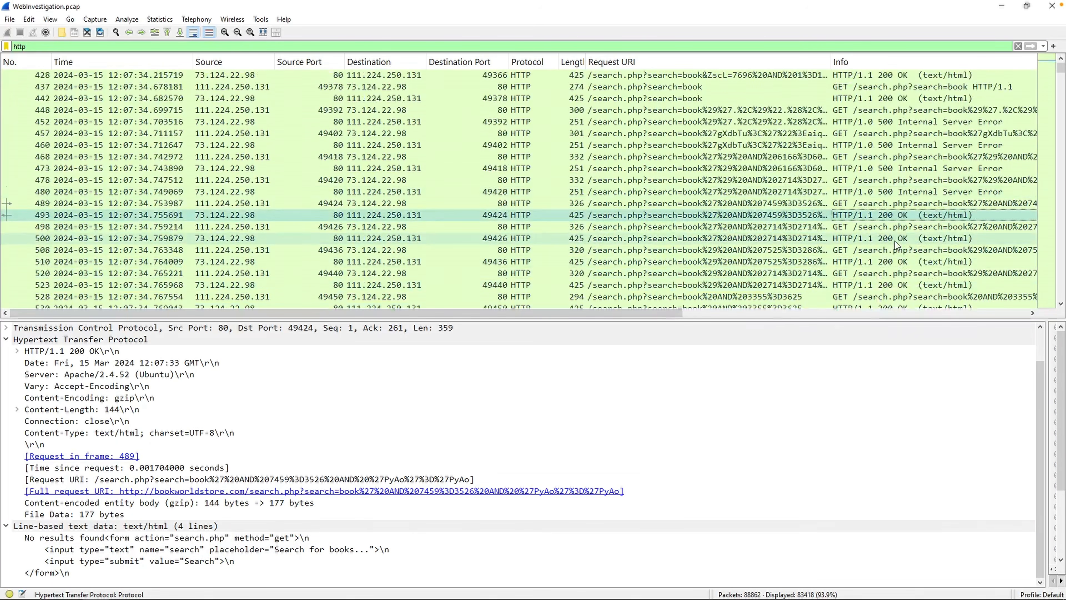
pyautogui.scroll(-1, 900, 257)
pyautogui.scroll(3, 897, 239)
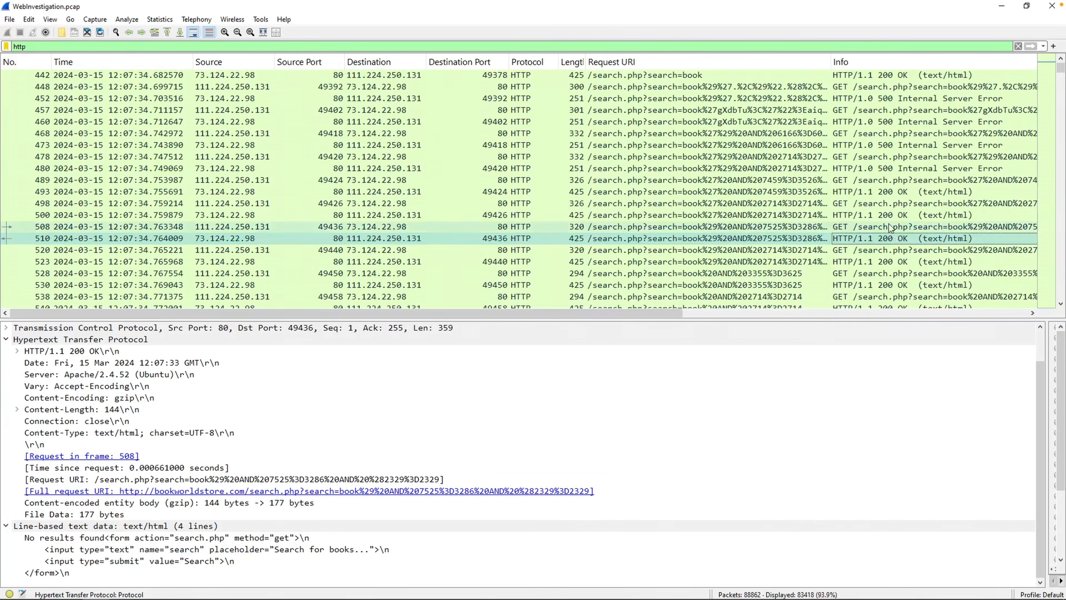
pyautogui.click(898, 239)
pyautogui.click(886, 285)
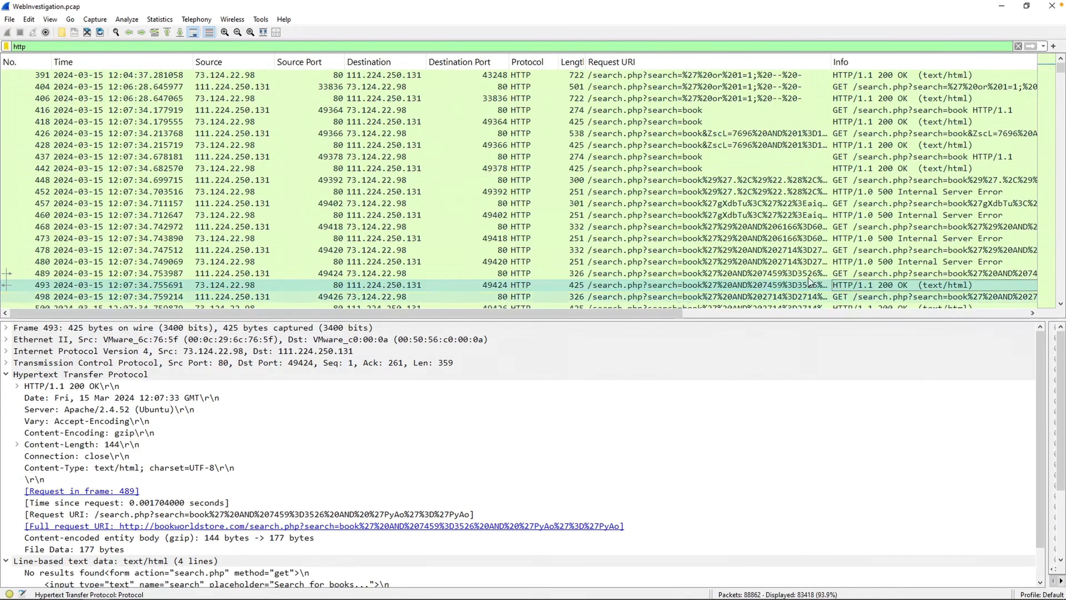
# Go on past the UNION ALL SELECT requests to packet 1683 and read the HTML returned for the root page.
pyautogui.scroll(-20, 822, 272)
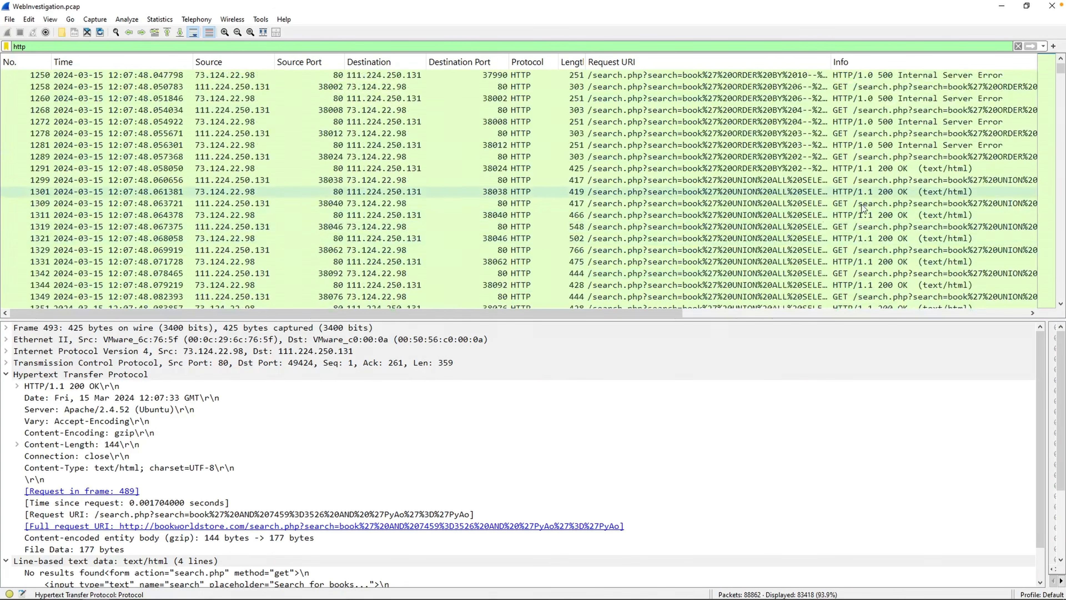
pyautogui.scroll(-20, 805, 260)
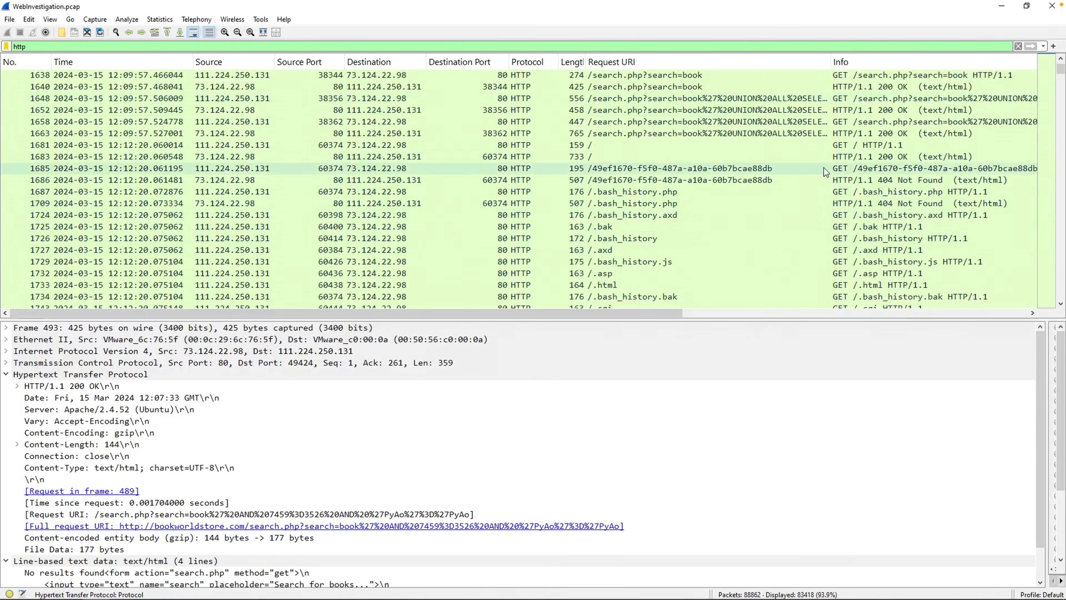
pyautogui.scroll(1, 881, 196)
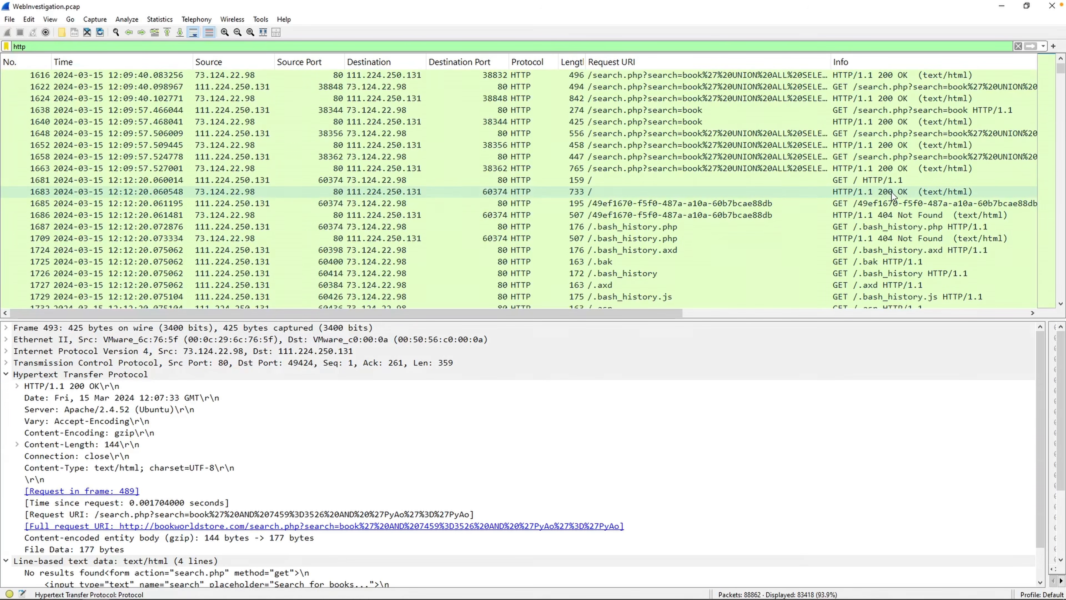
pyautogui.click(892, 192)
pyautogui.scroll(-8, 257, 487)
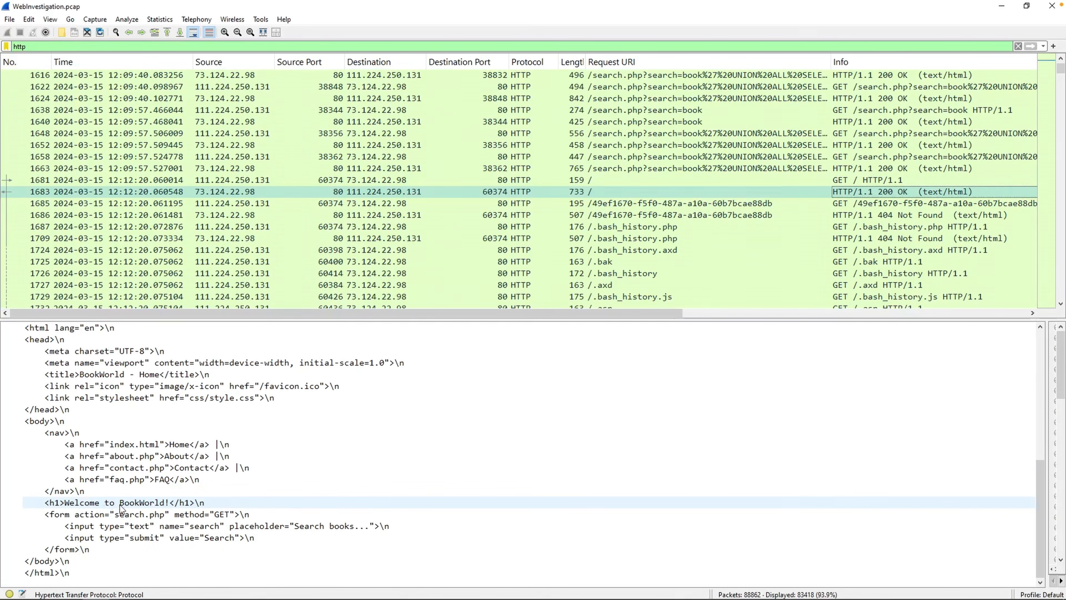
pyautogui.scroll(8, 299, 468)
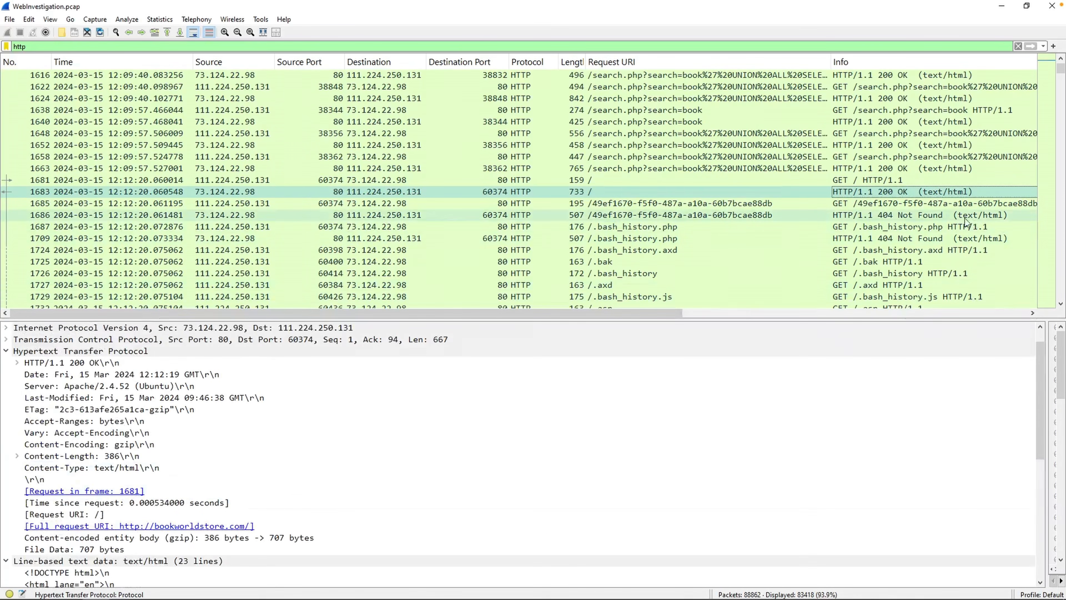
# Examine the UNION ALL SELECT request in packet 1658 and the text data returned in packet 1663.
pyautogui.click(916, 171)
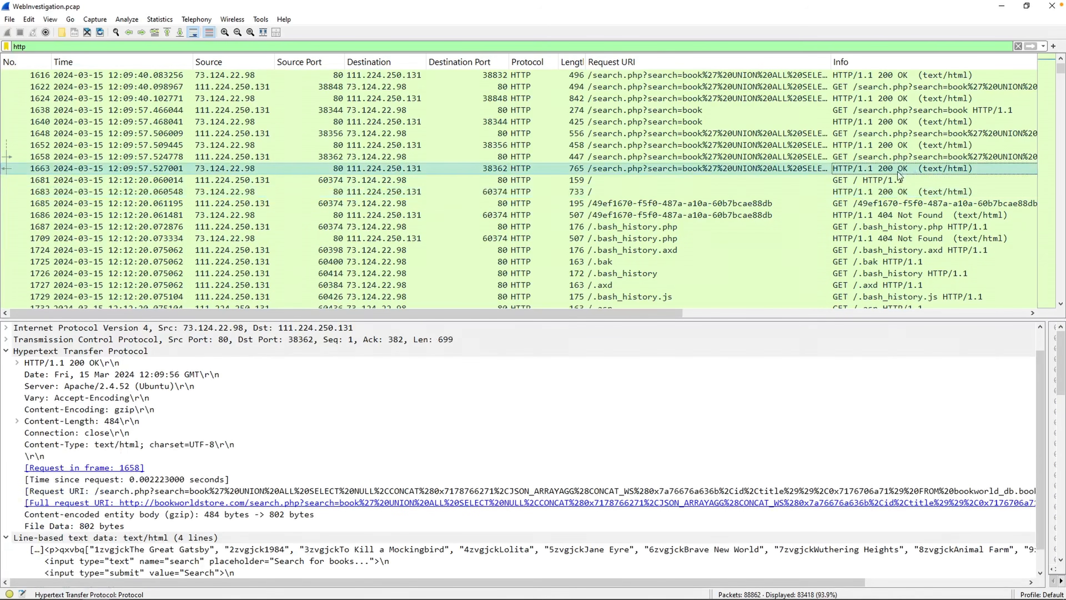
pyautogui.click(752, 161)
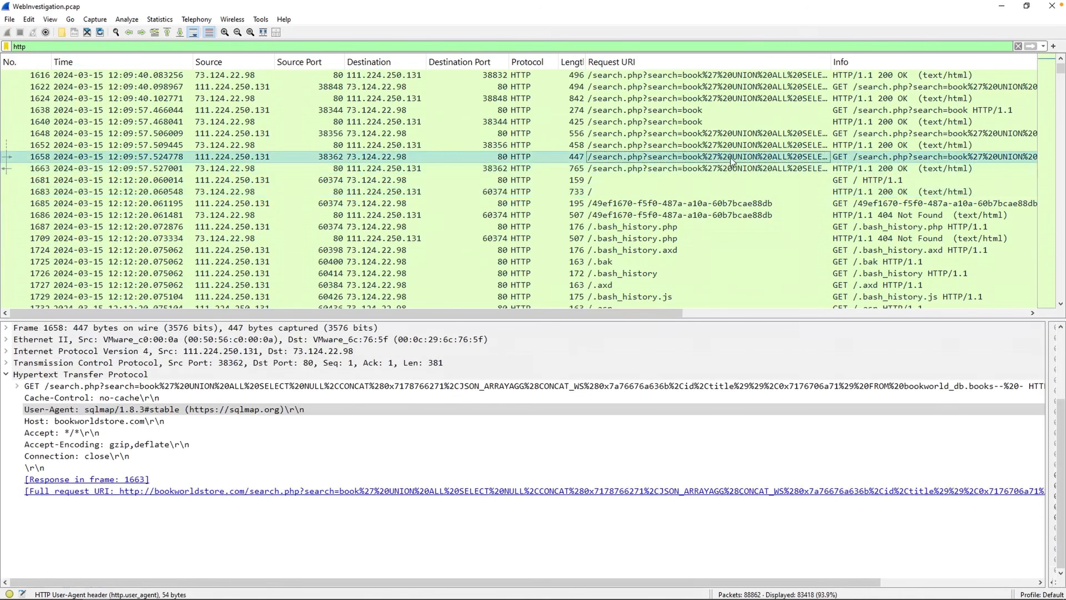
pyautogui.click(896, 172)
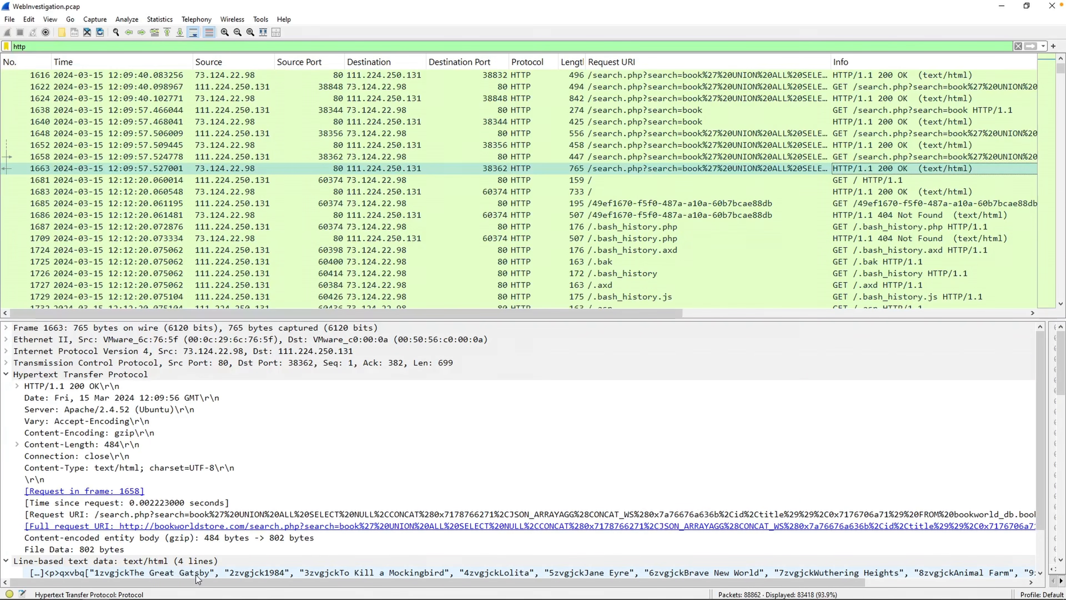
pyautogui.scroll(-2, 199, 546)
pyautogui.click(97, 530)
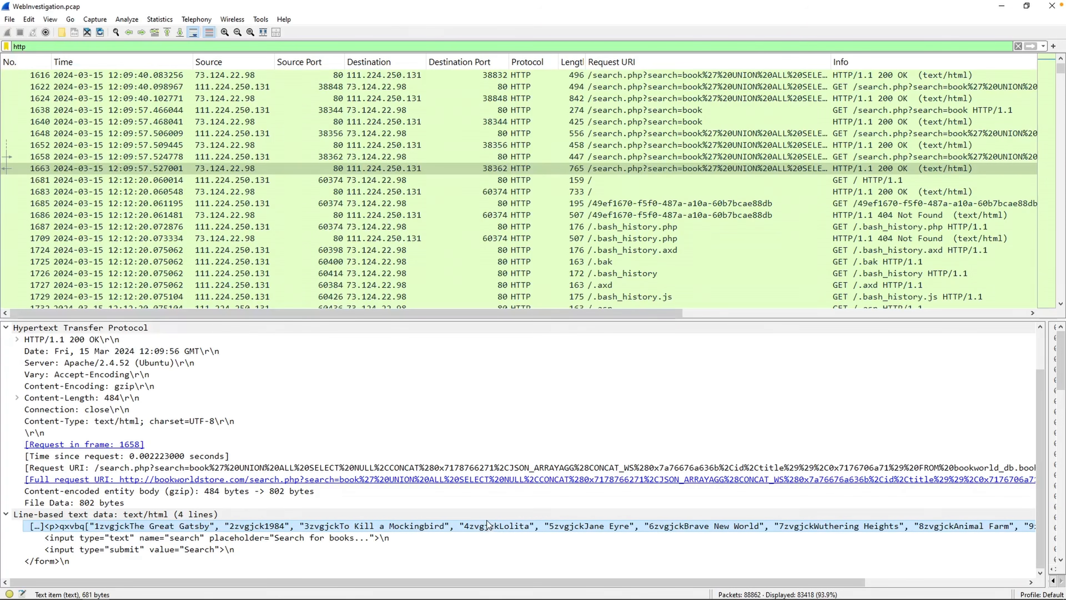
# Examine the first line of text data returned in the packet 1652 response.
pyautogui.click(857, 168)
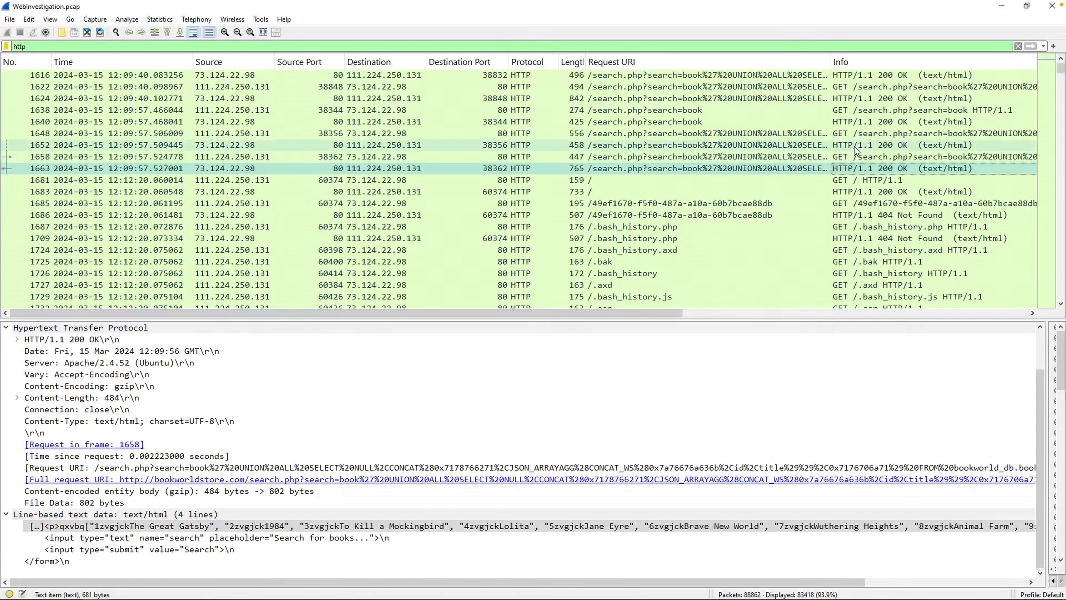
pyautogui.click(880, 147)
pyautogui.click(283, 529)
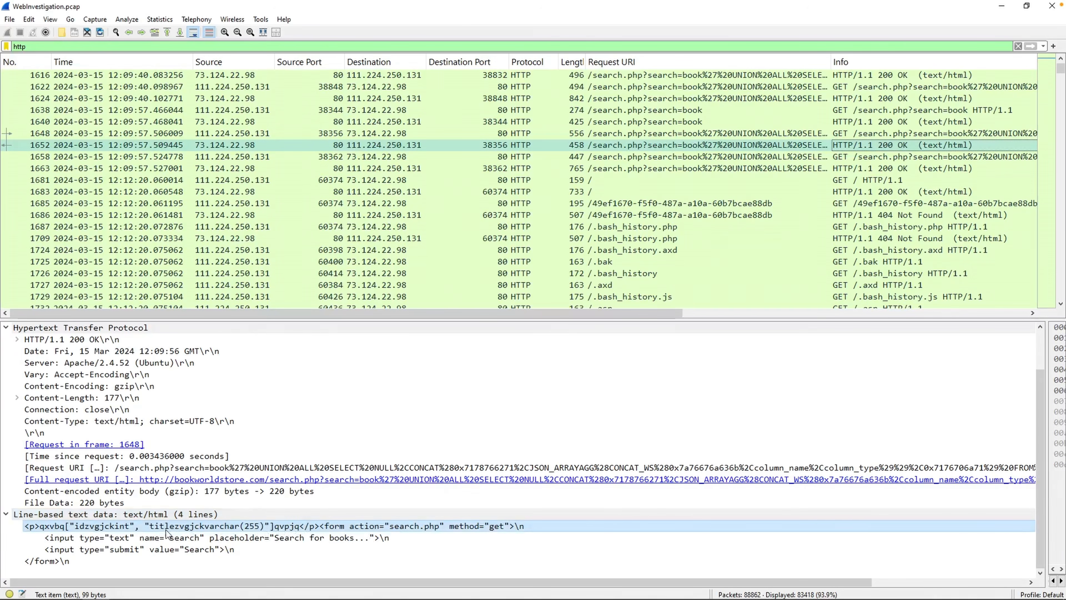
# Copy the Request URI field from the packet 1663 response details.
pyautogui.rightClick(855, 168)
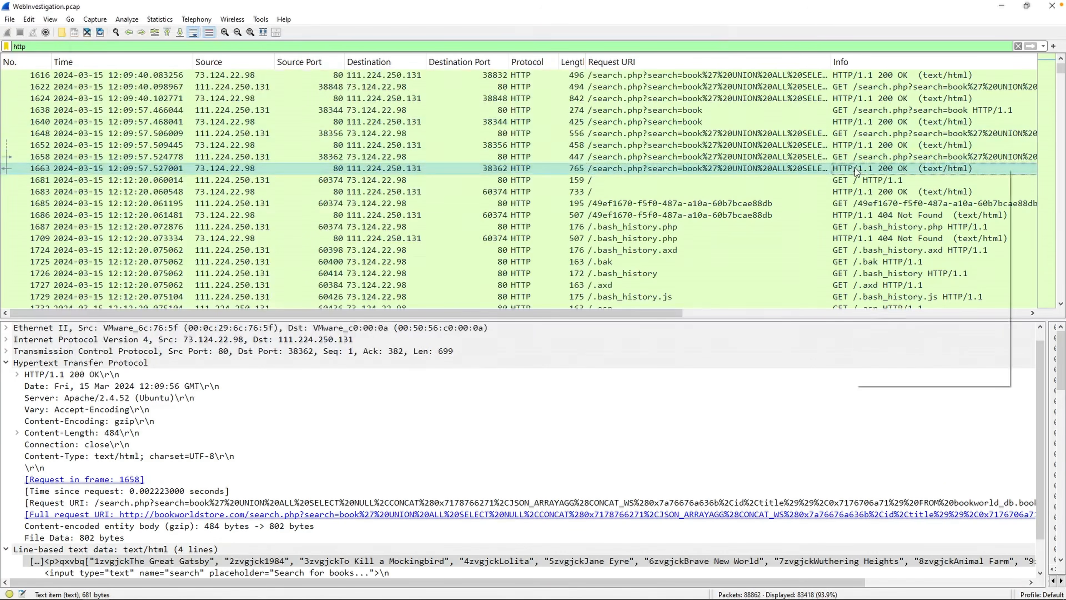
pyautogui.press('Escape')
pyautogui.click(284, 502)
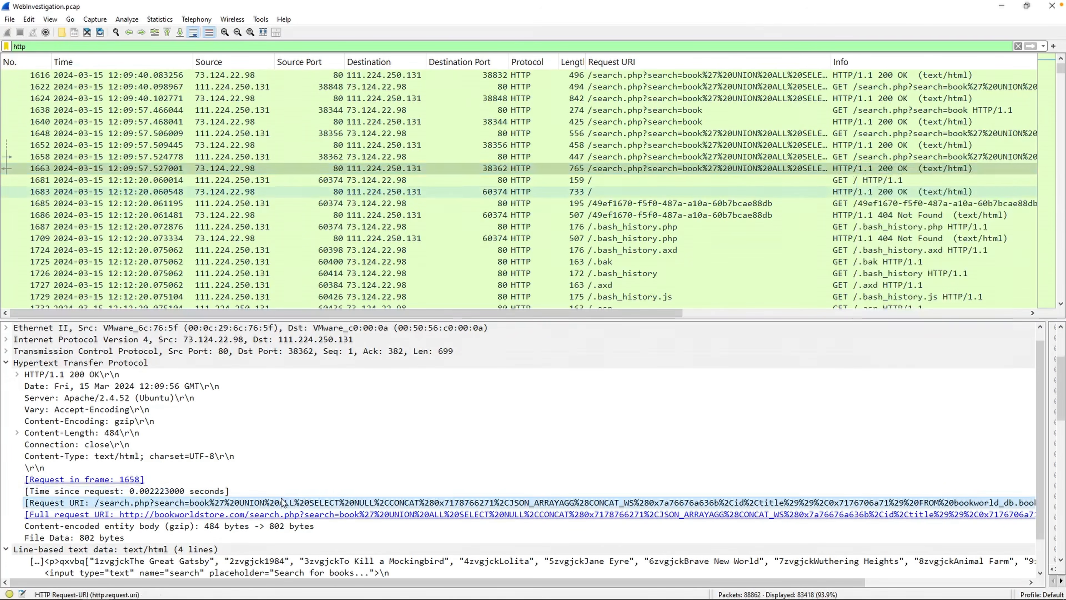
pyautogui.rightClick(283, 502)
pyautogui.moveTo(320, 377)
pyautogui.click(508, 428)
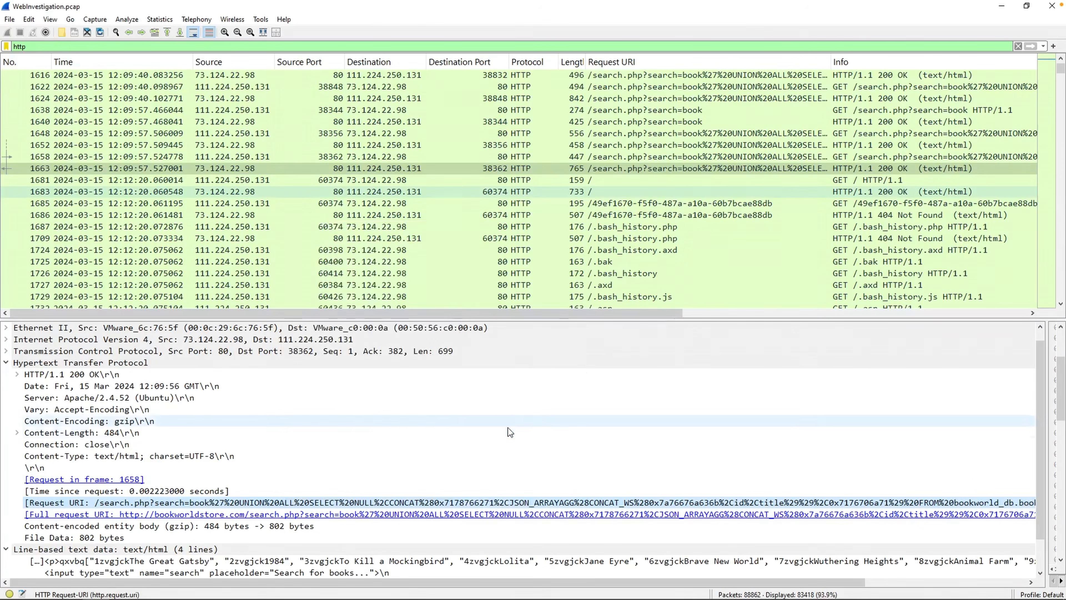
# In the Notepad notes, add "Packet: 1663 - Potential sensitive information" below the packet 448 line, followed by a "SQL:" line with the copied Request URI.
pyautogui.hotkey('alt', 'Tab')
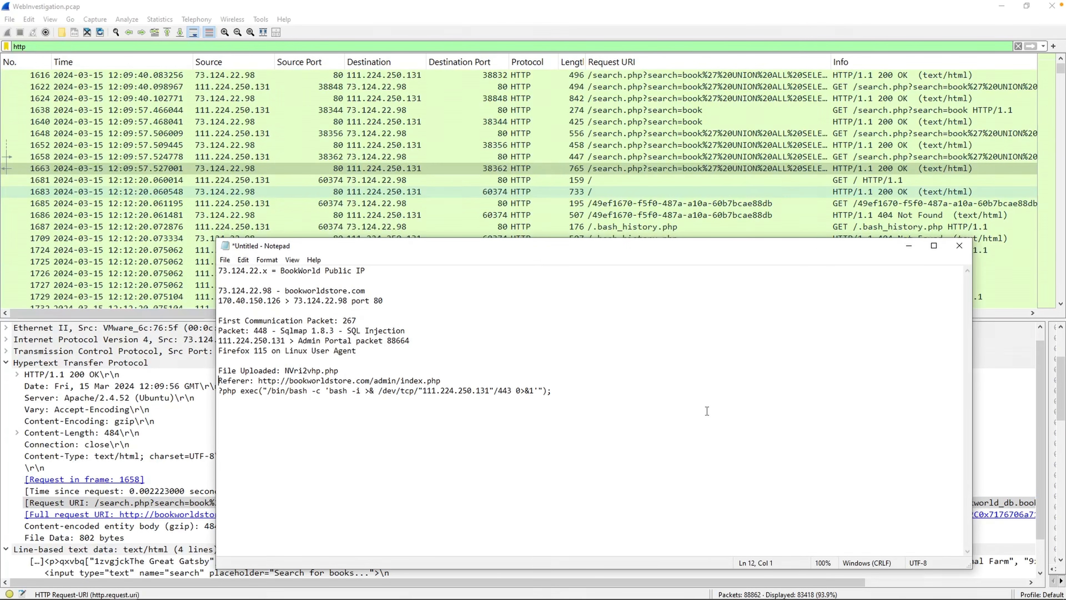
pyautogui.press('Up')
pyautogui.press('Up')
pyautogui.press('Up')
pyautogui.press('Up')
pyautogui.press('Up')
pyautogui.press('End')
pyautogui.press('Return')
pyautogui.press('Return')
pyautogui.write('Packet: 1663 - Potential sensitive information')
pyautogui.press('Return')
pyautogui.write('SQL:')
pyautogui.hotkey('ctrl', 'v')
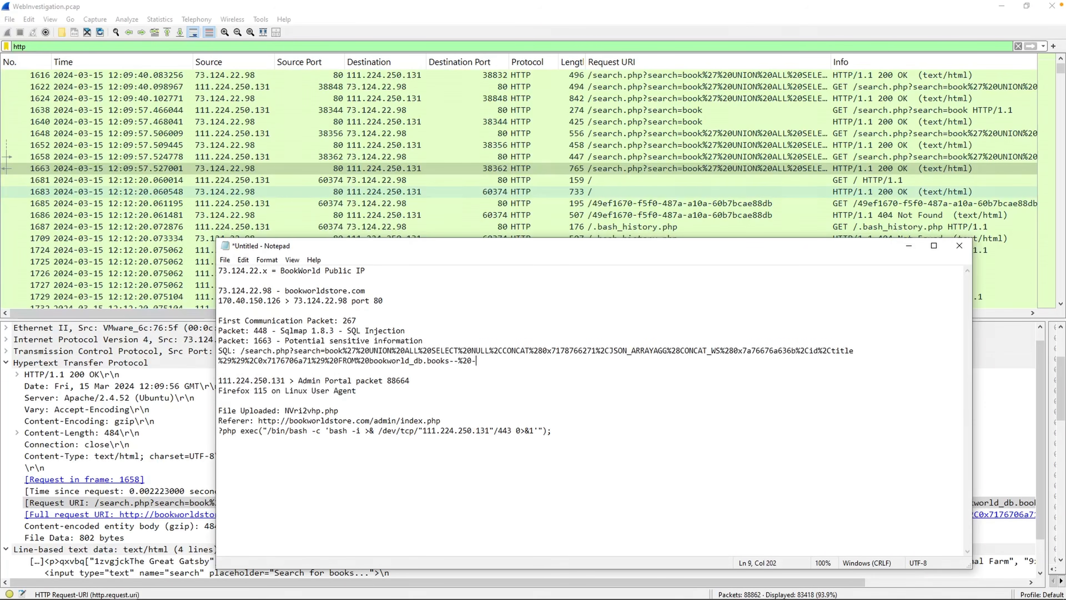
# Copy the SQL request string from the notes and paste it as the input of CyberChef at cyberchef.org in a new browser tab.
pyautogui.moveTo(476, 360); pyautogui.dragTo(242, 355)
pyautogui.hotkey('ctrl', 'c')
pyautogui.rightClick(252, 354)
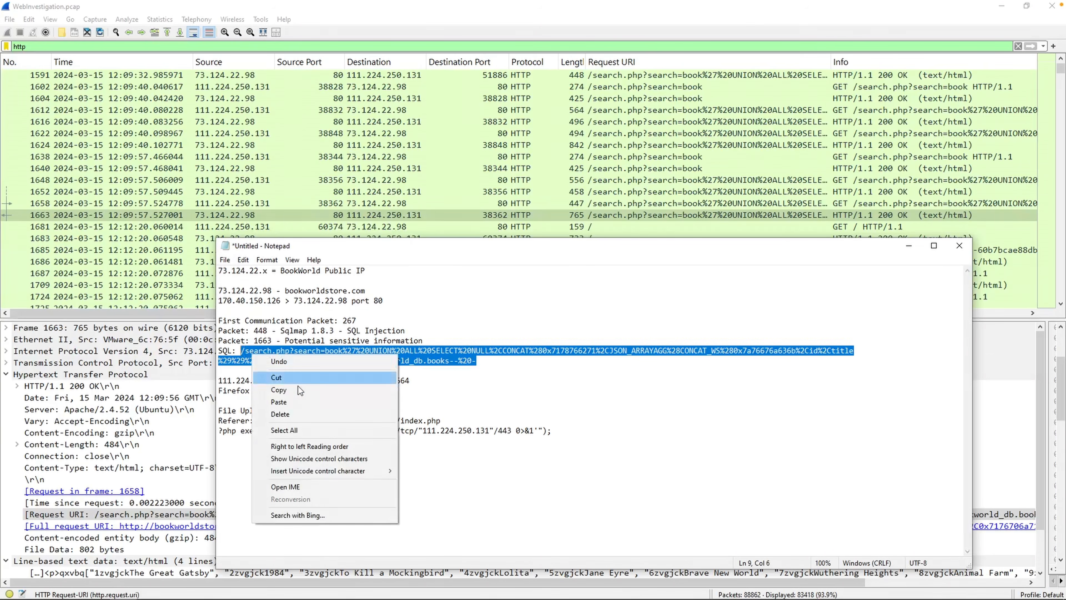
pyautogui.click(298, 389)
pyautogui.hotkey('ctrl', 't')
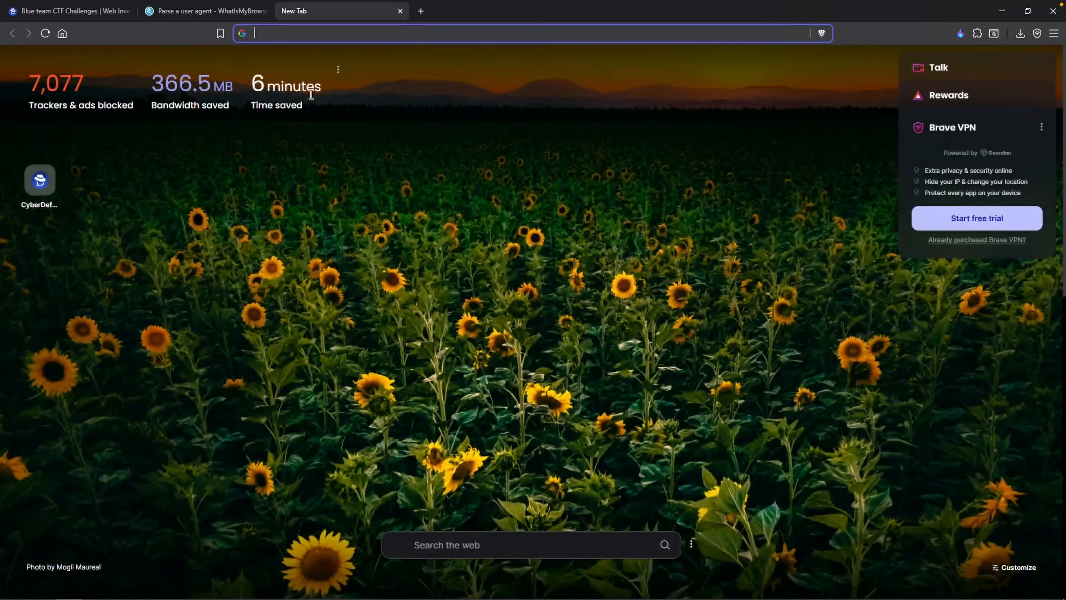
pyautogui.write('cyberchef.or')
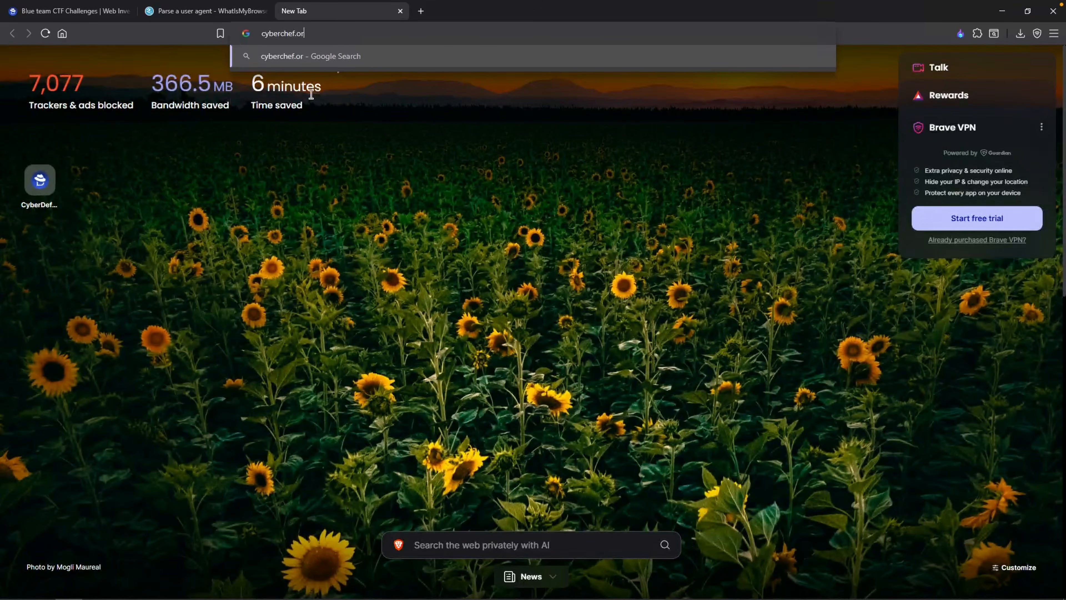
pyautogui.press('Return')
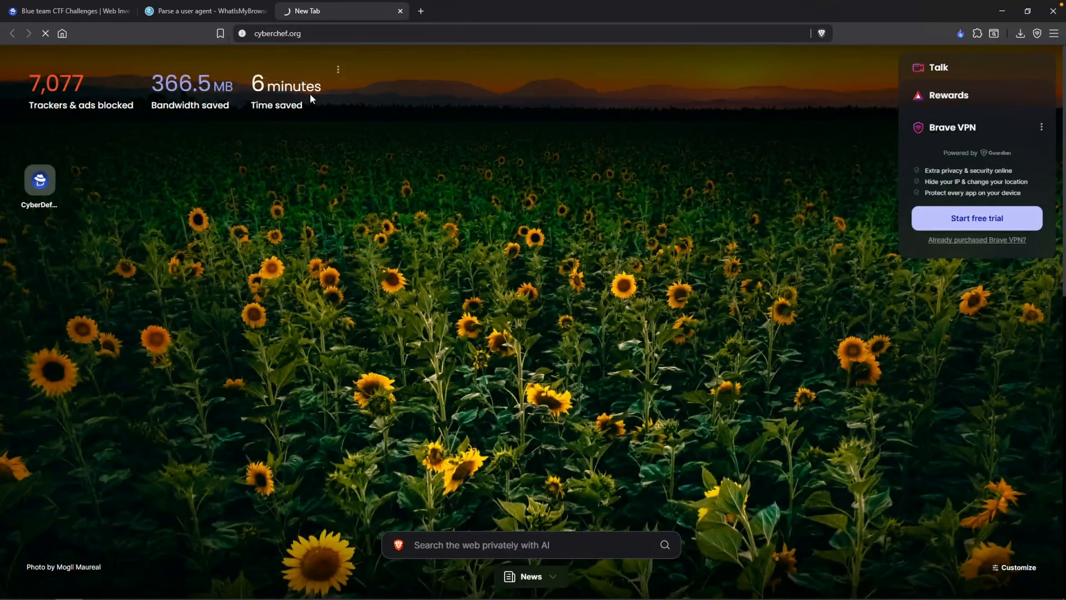
pyautogui.hotkey('ctrl', 'v')
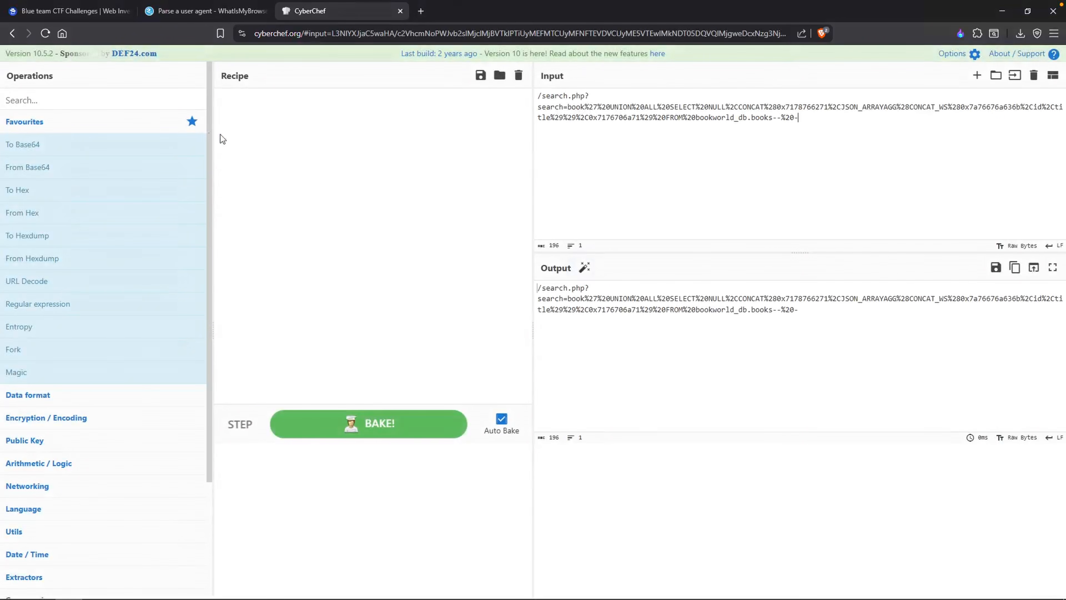
# Decode the pasted request with the URL Decode operation and examine its UNION ALL SELECT statement.
pyautogui.click(133, 102)
pyautogui.write('decode')
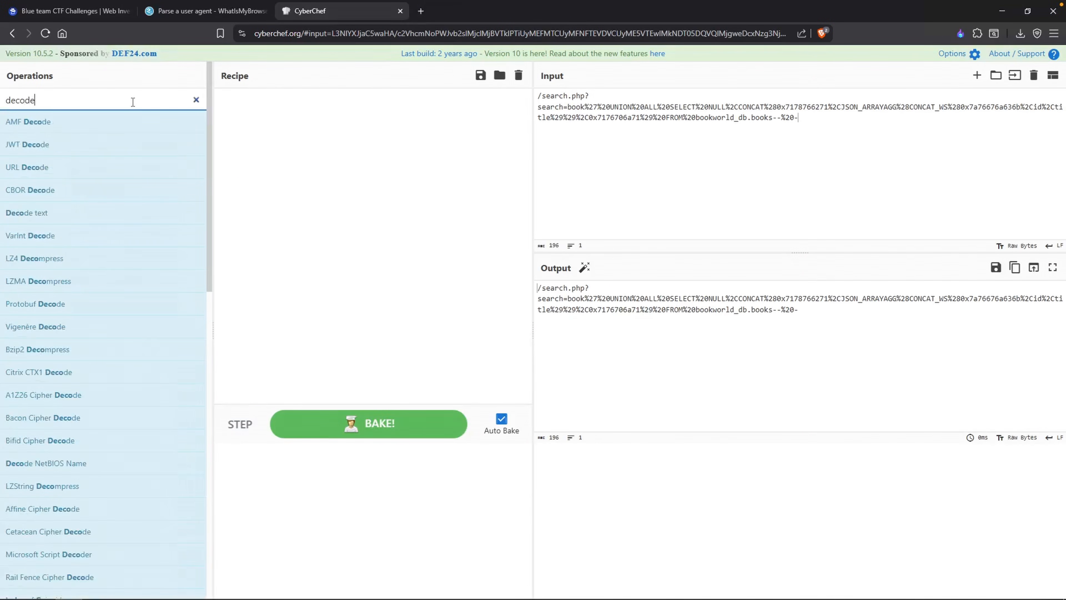
pyautogui.doubleClick(40, 167)
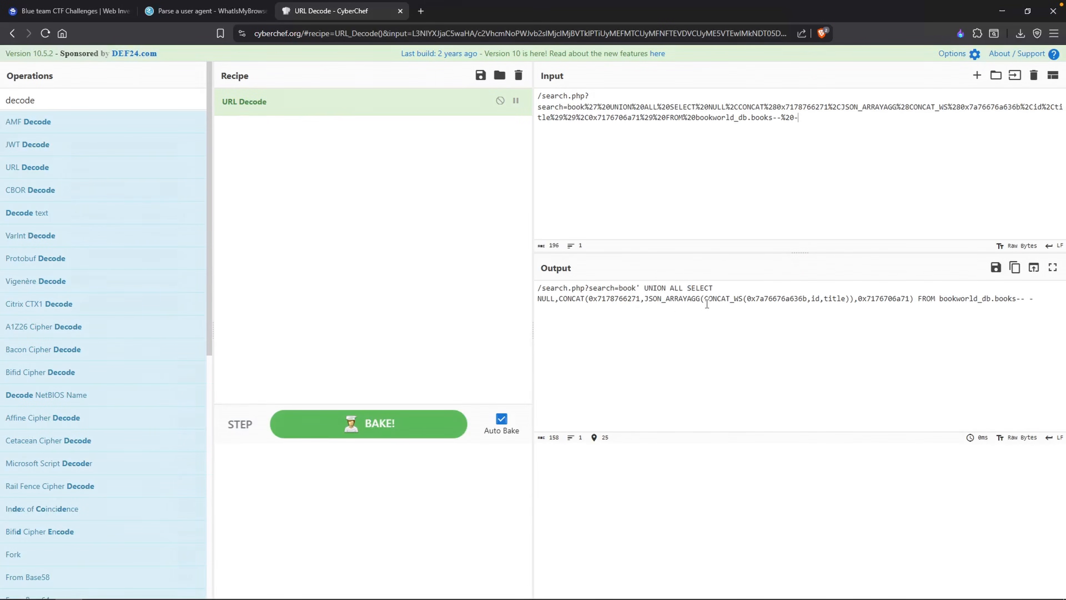
pyautogui.moveTo(649, 288); pyautogui.dragTo(708, 289)
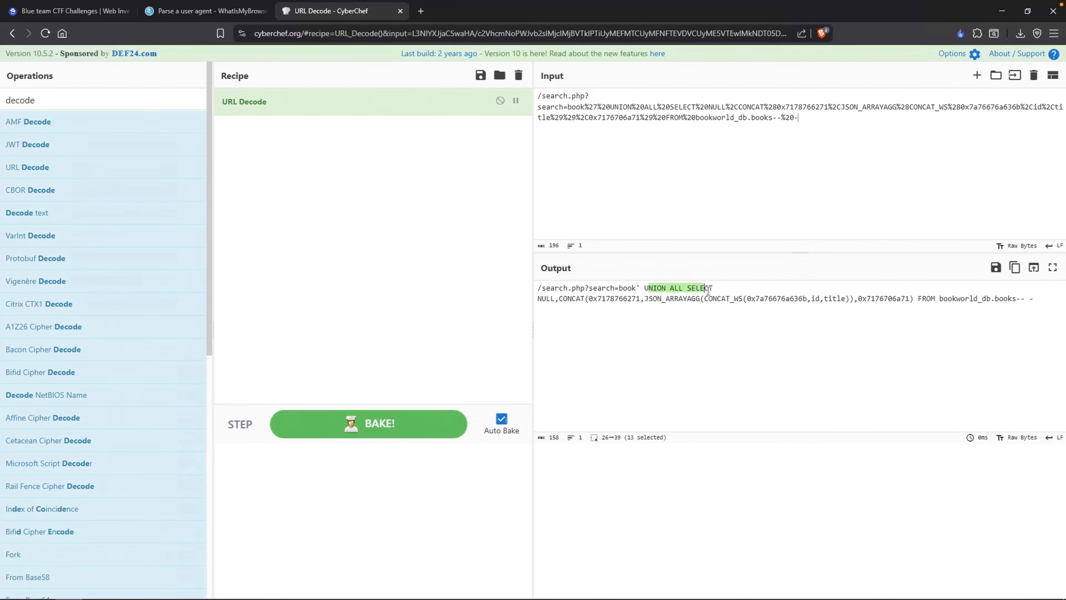
pyautogui.moveTo(546, 298); pyautogui.dragTo(552, 300)
pyautogui.click(668, 317)
# Copy bookworld_db.books from the decoded output and append it to the SQL line in the Notepad notes.
pyautogui.moveTo(948, 298)
pyautogui.mouseDown()
pyautogui.moveTo(1014, 299)
pyautogui.moveTo(945, 301)
pyautogui.mouseUp()
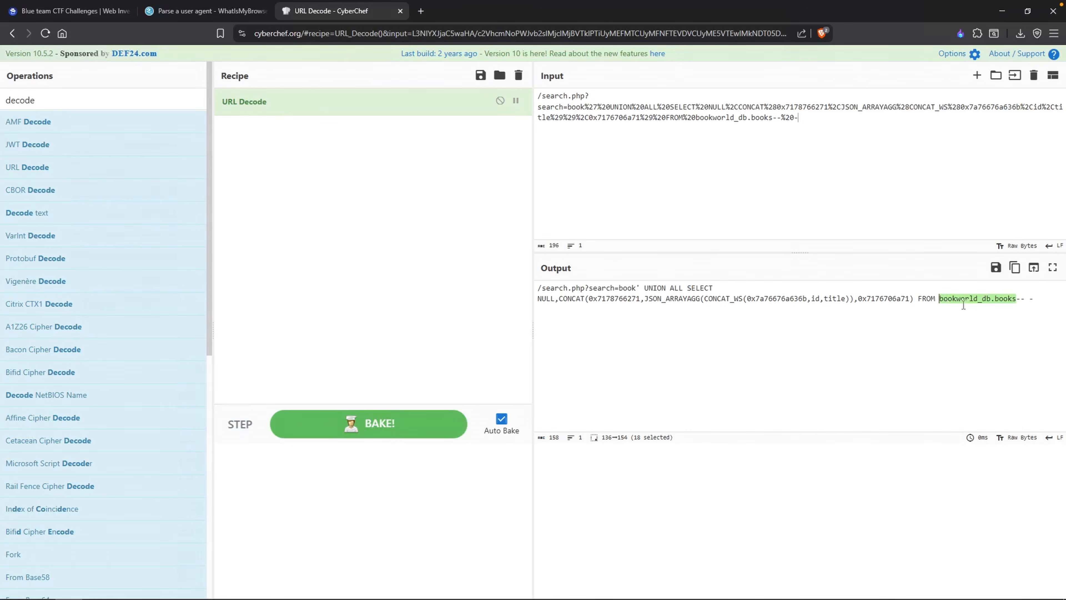
pyautogui.rightClick(973, 298)
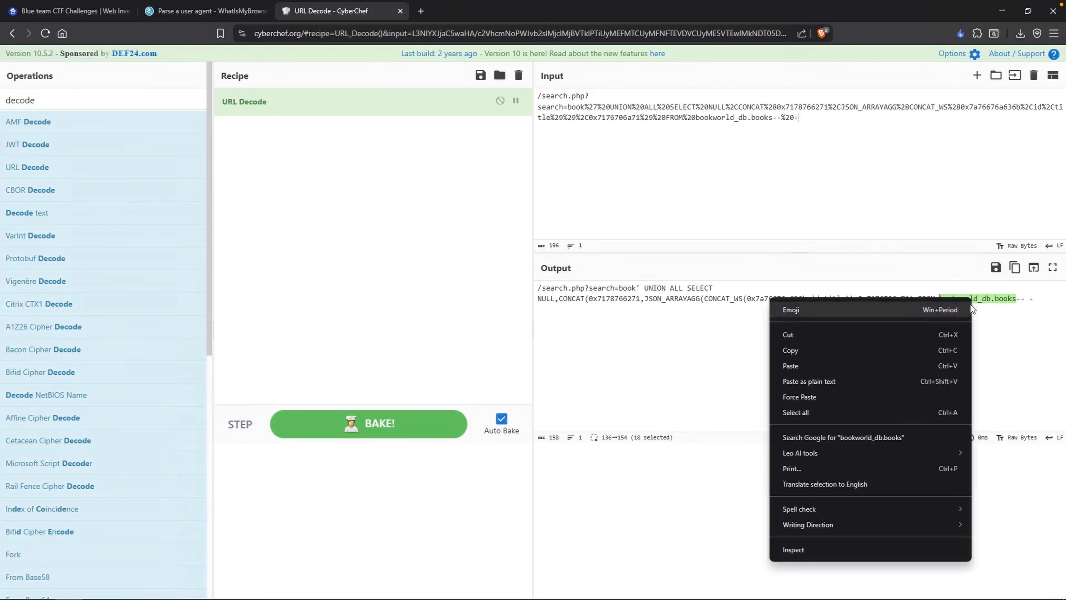
pyautogui.click(878, 344)
pyautogui.hotkey('alt', 'Tab')
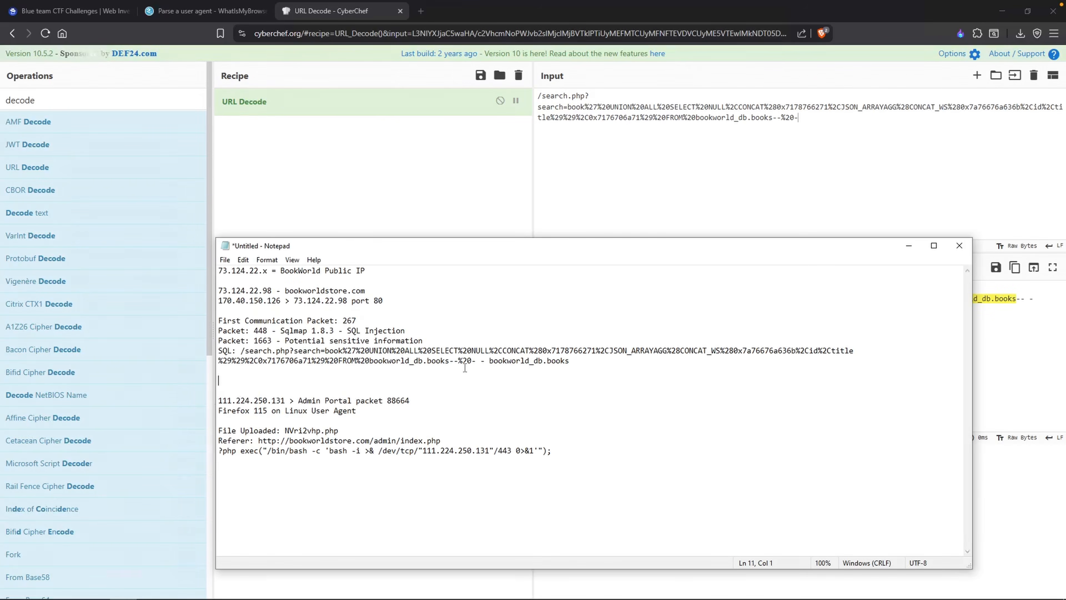
# Copy the Request URI of the packet 1652 response in Wireshark and decode it in CyberChef.
pyautogui.hotkey('alt', 'Tab')
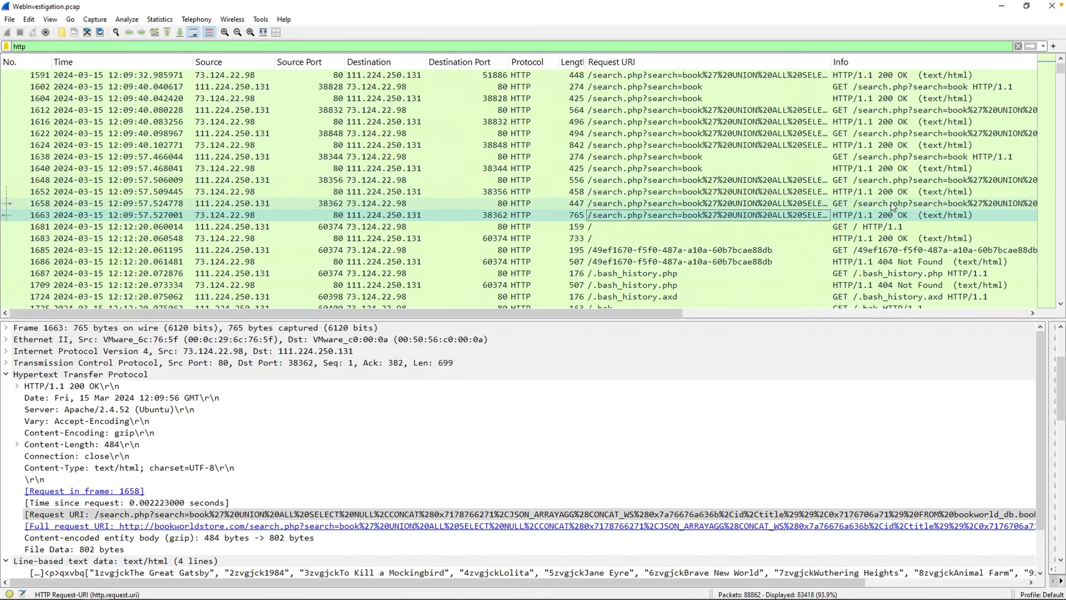
pyautogui.click(901, 191)
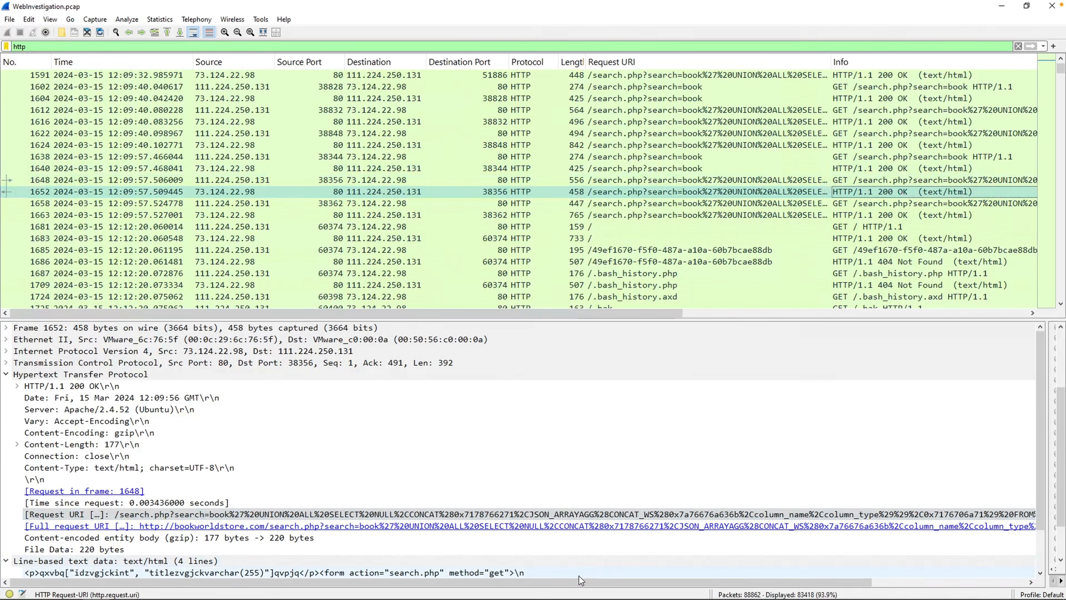
pyautogui.click(541, 583)
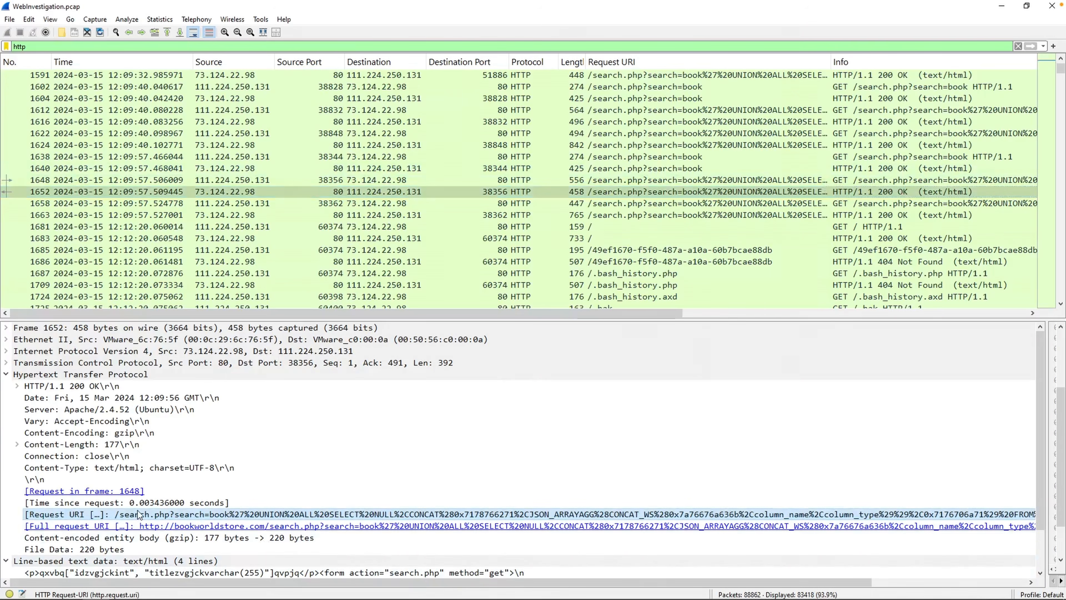
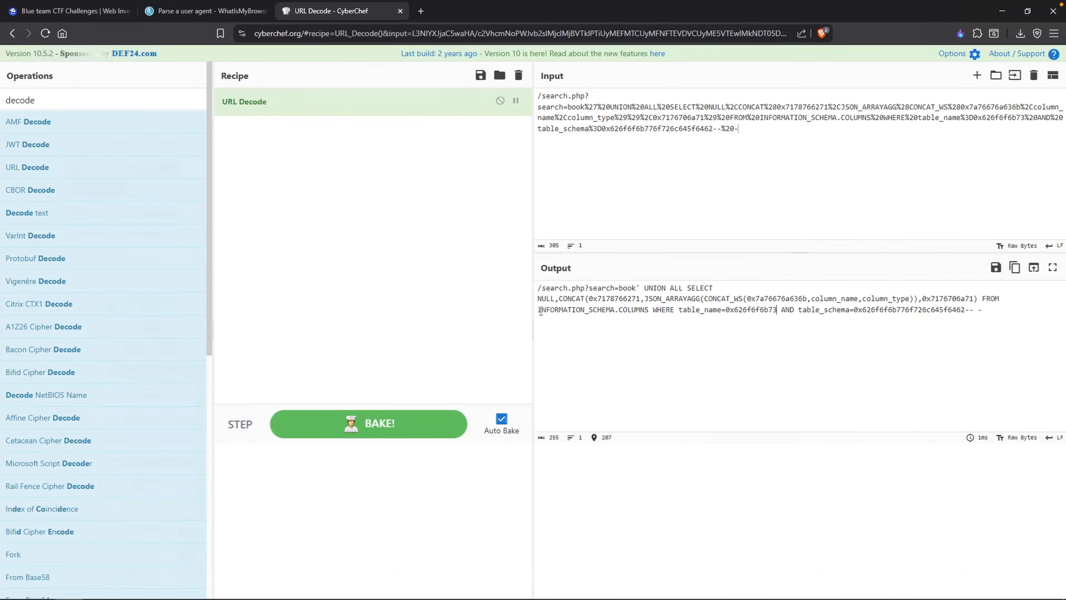
# Copy INFORMATION_SCHEMA.COLUMNS from the decoded output onto its own line below the SQL entry in the Notepad notes.
pyautogui.moveTo(539, 310); pyautogui.dragTo(623, 311)
pyautogui.doubleClick(627, 313)
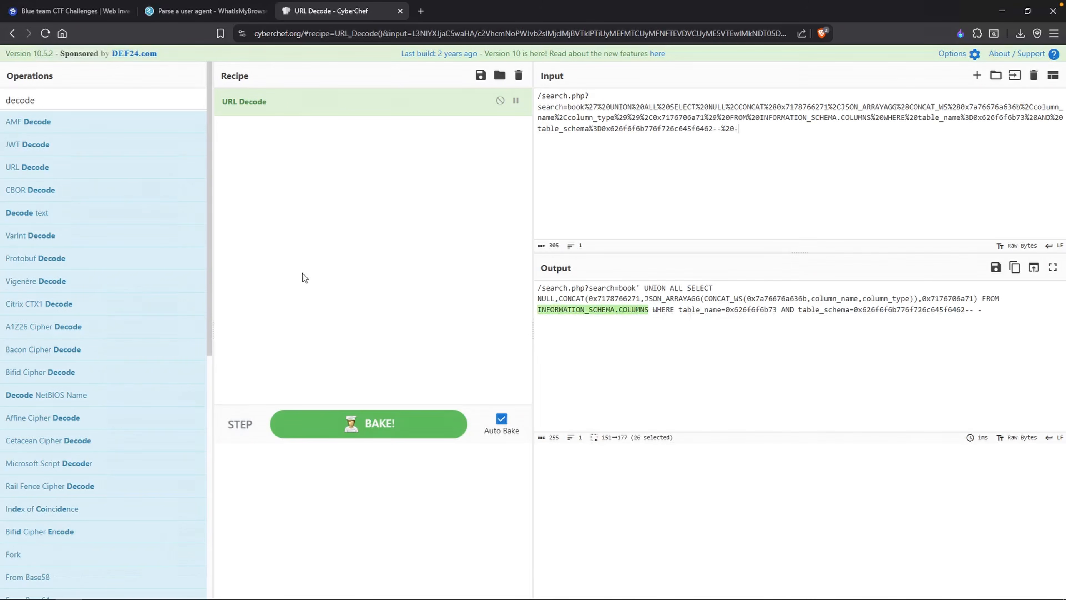
pyautogui.click(127, 598)
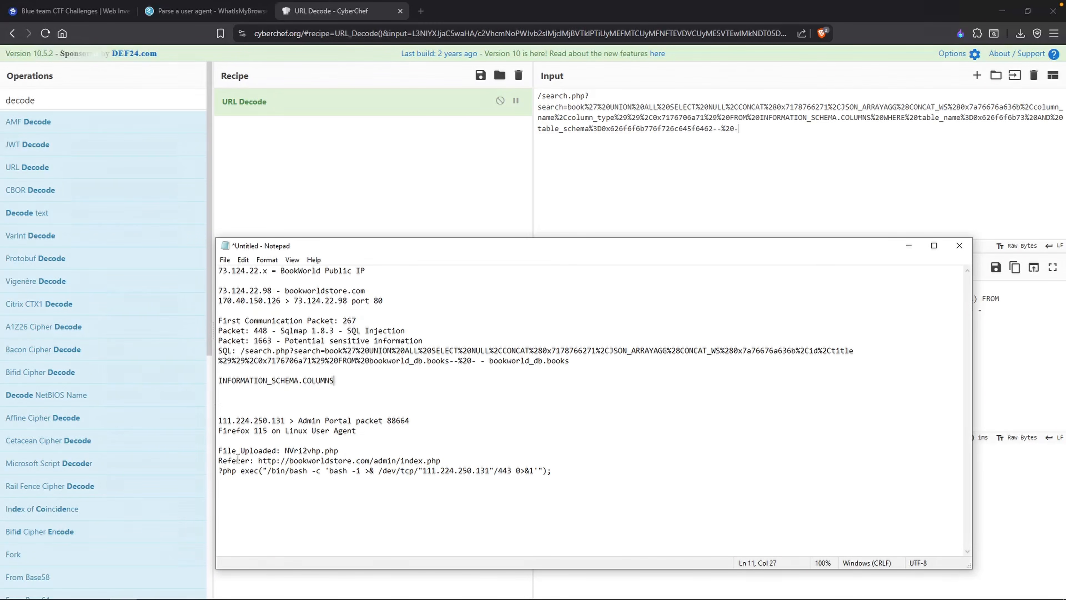
# Return to Wireshark, go to the packet 1624 response and copy its Request URI from the packet details.
pyautogui.click(147, 598)
pyautogui.press('Up')
pyautogui.press('Up')
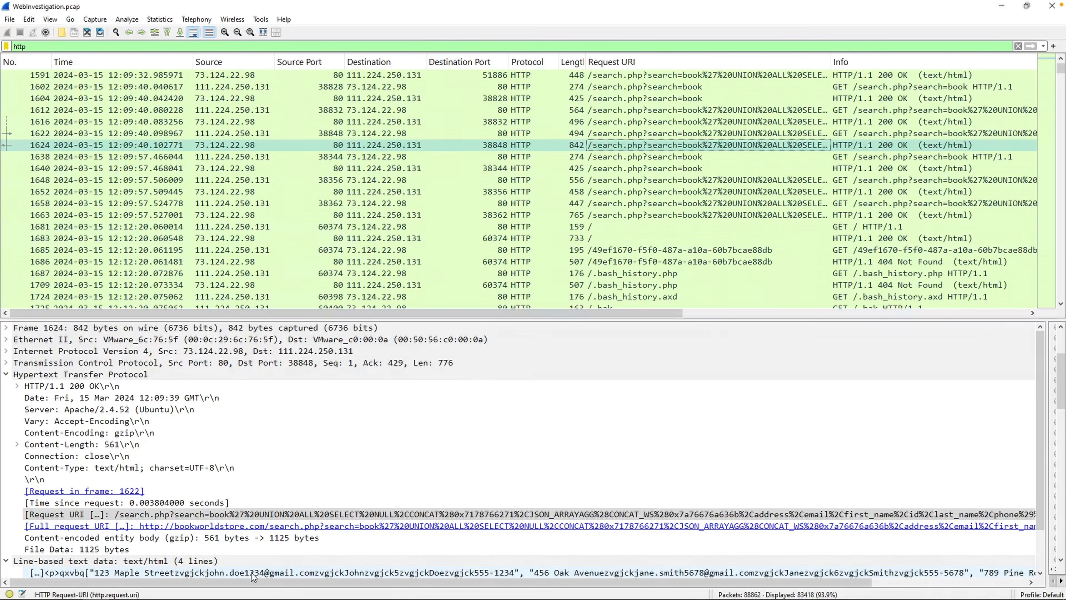
pyautogui.rightClick(913, 145)
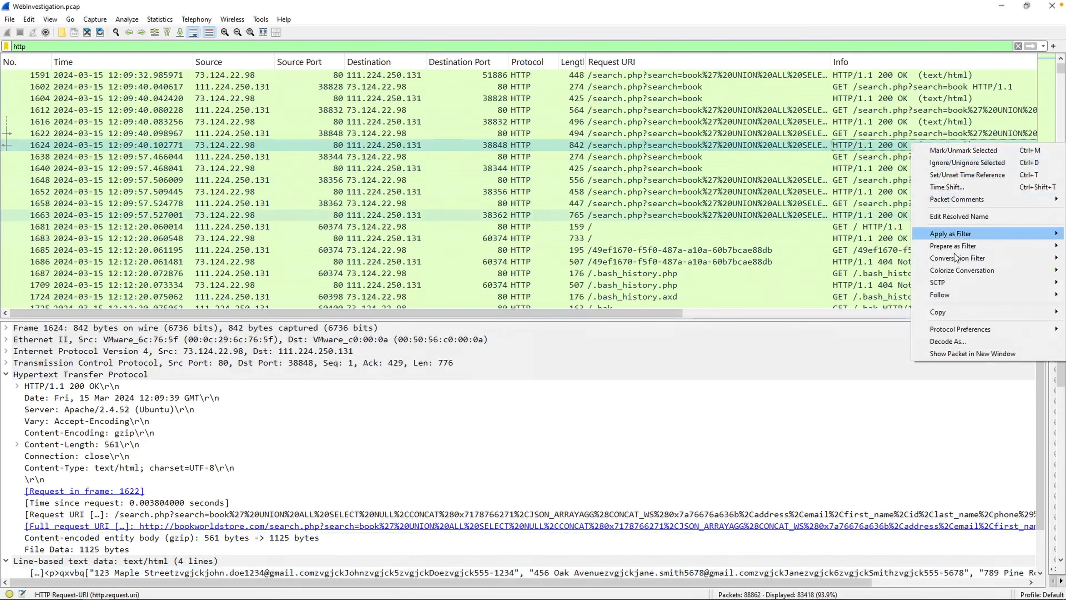
pyautogui.moveTo(947, 315)
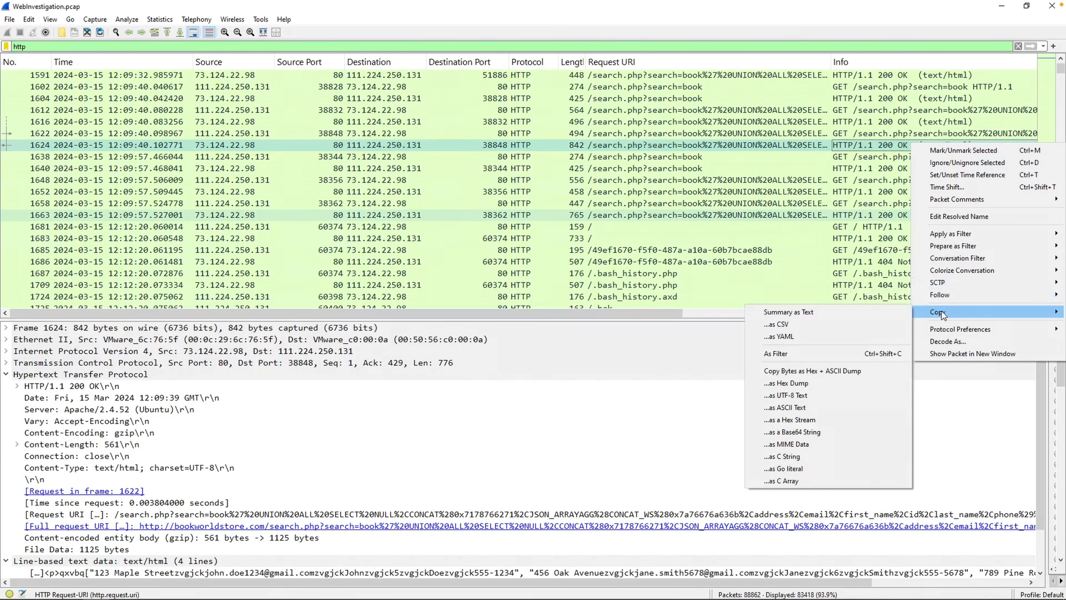
pyautogui.click(173, 506)
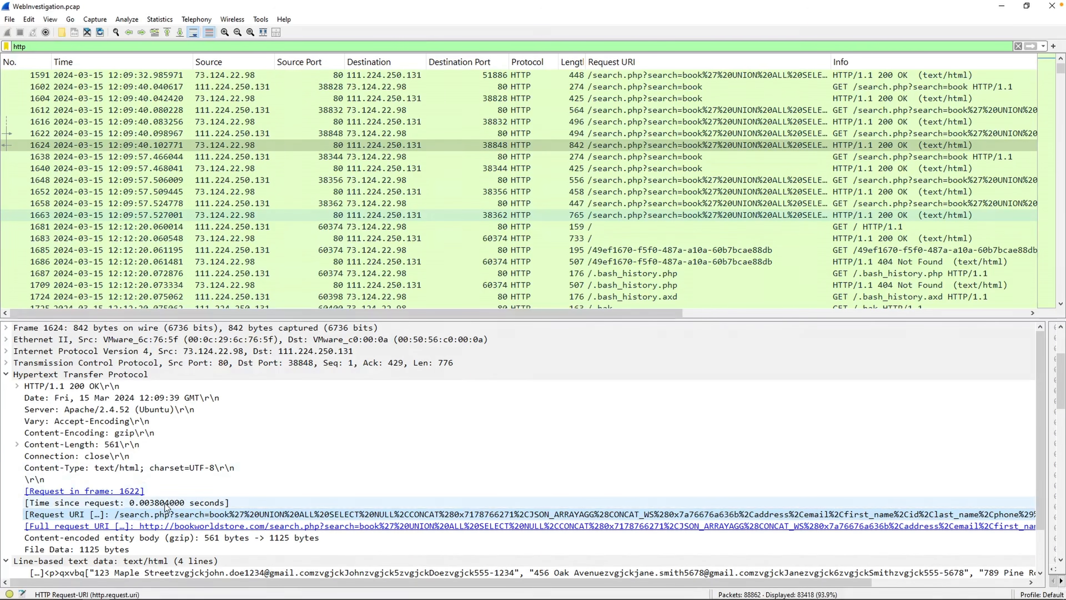
# Decode the packet 1624 Request URI in CyberChef and examine the bookworld_db.customers table and the address and email columns it requests.
pyautogui.hotkey('alt', 'Tab')
pyautogui.hotkey('ctrl', 'v')
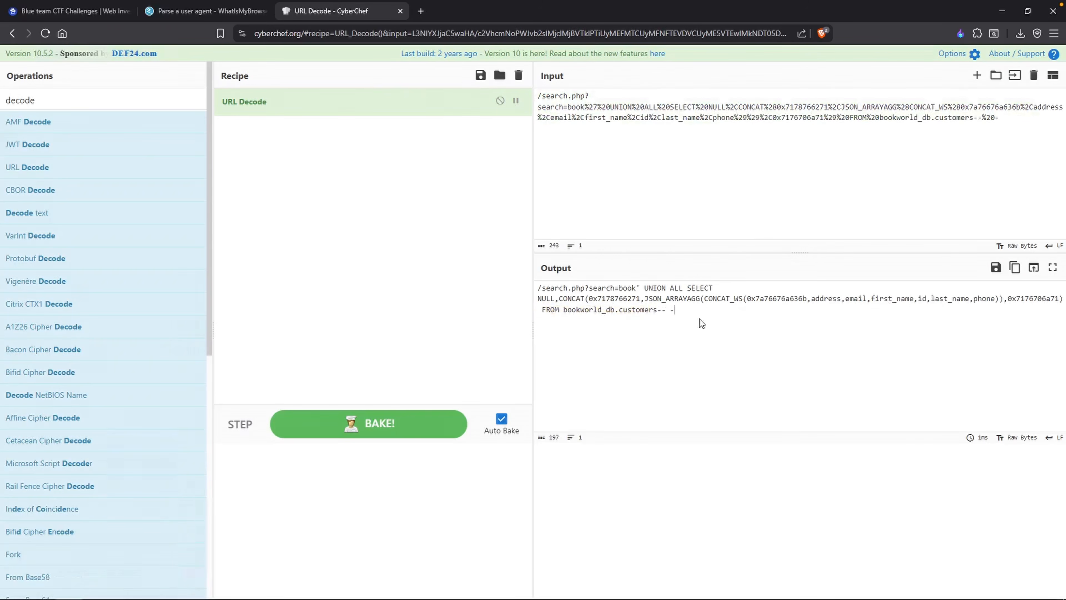
pyautogui.moveTo(653, 310)
pyautogui.mouseDown()
pyautogui.moveTo(563, 310)
pyautogui.moveTo(658, 310)
pyautogui.mouseUp()
pyautogui.click(563, 310)
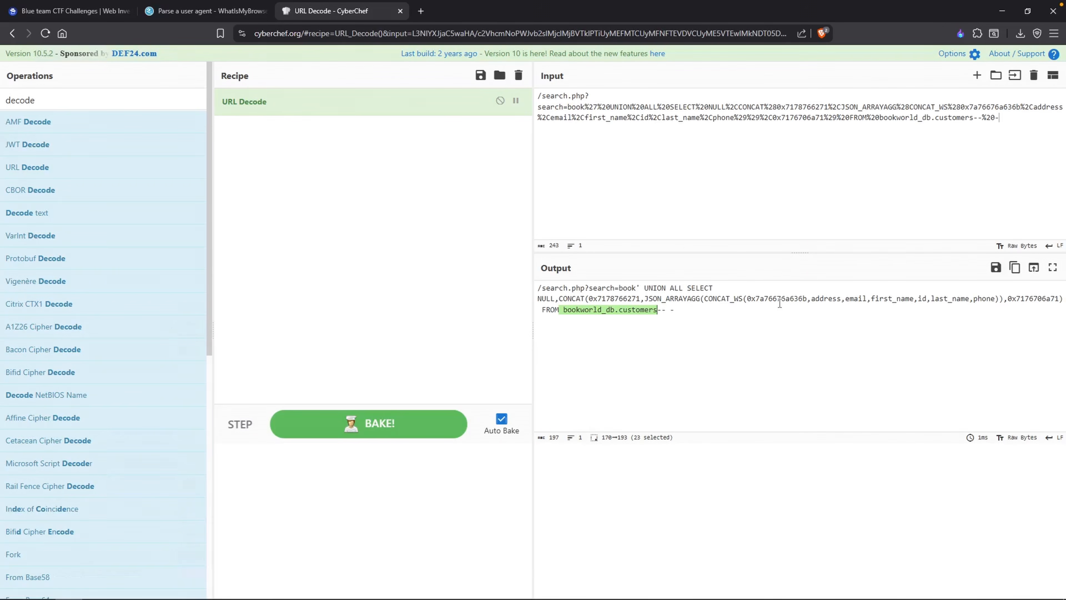
pyautogui.moveTo(812, 299); pyautogui.dragTo(862, 295)
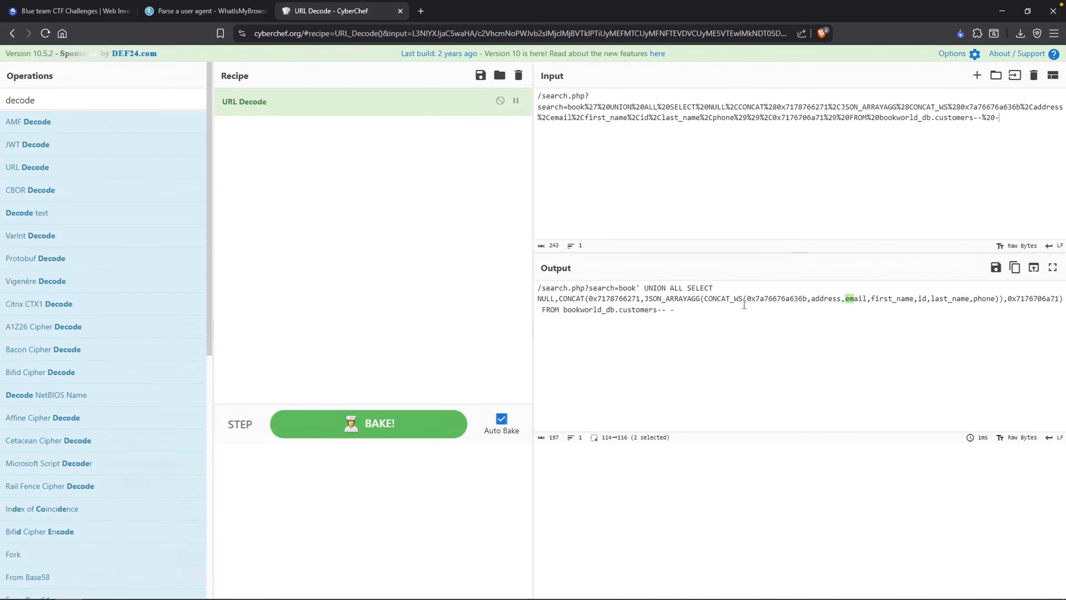
# Review the bookworld_db.`admin` entry with packet number 1589 in the notes and examine the packet 1591 response in Wireshark.
pyautogui.hotkey('alt', 'Tab')
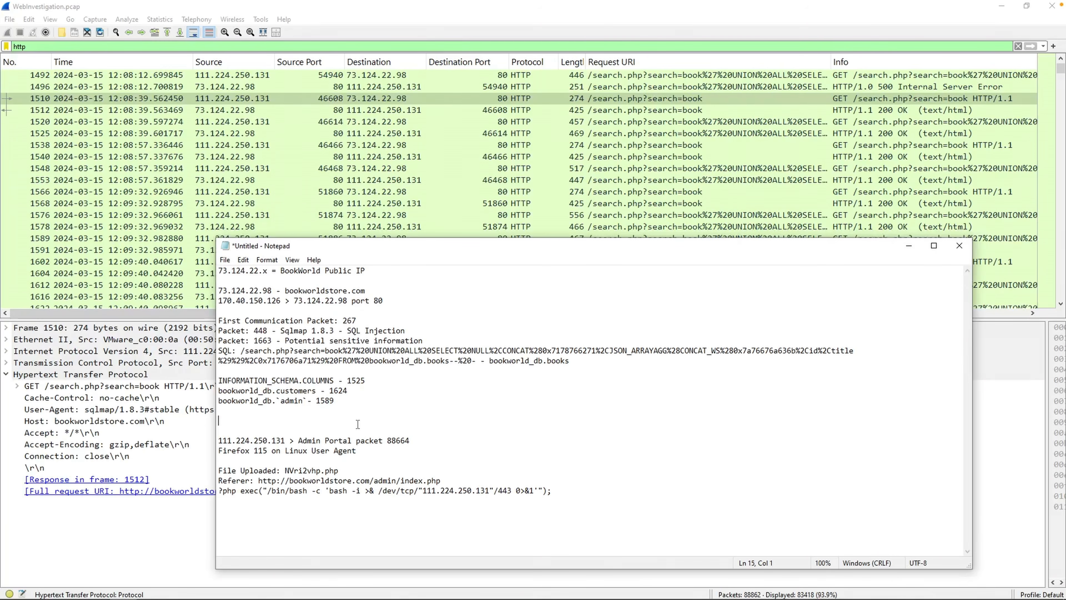
pyautogui.moveTo(307, 400); pyautogui.dragTo(218, 401)
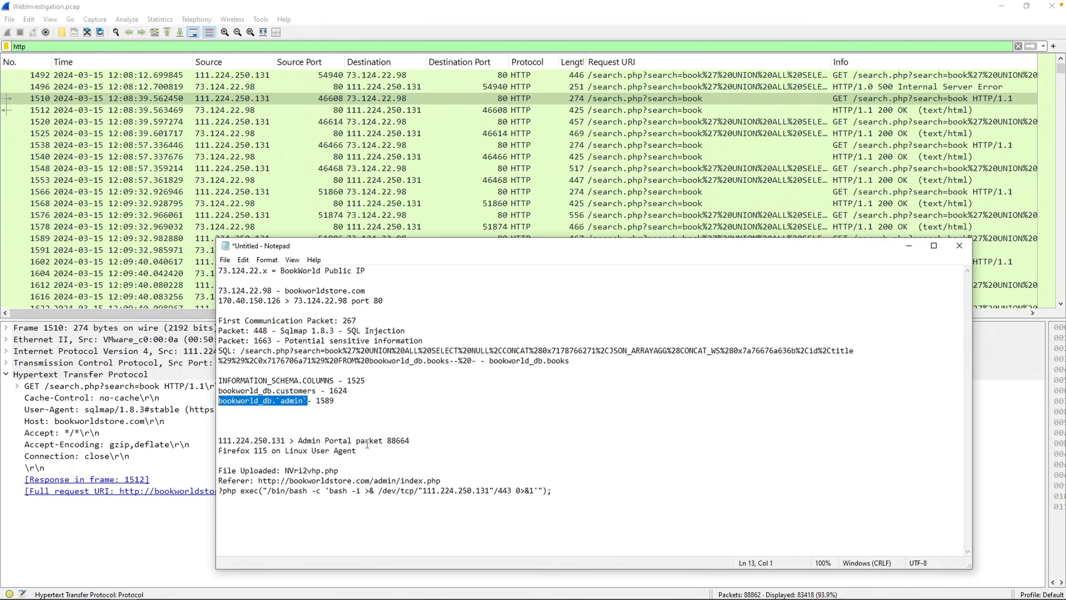
pyautogui.moveTo(345, 399); pyautogui.dragTo(315, 402)
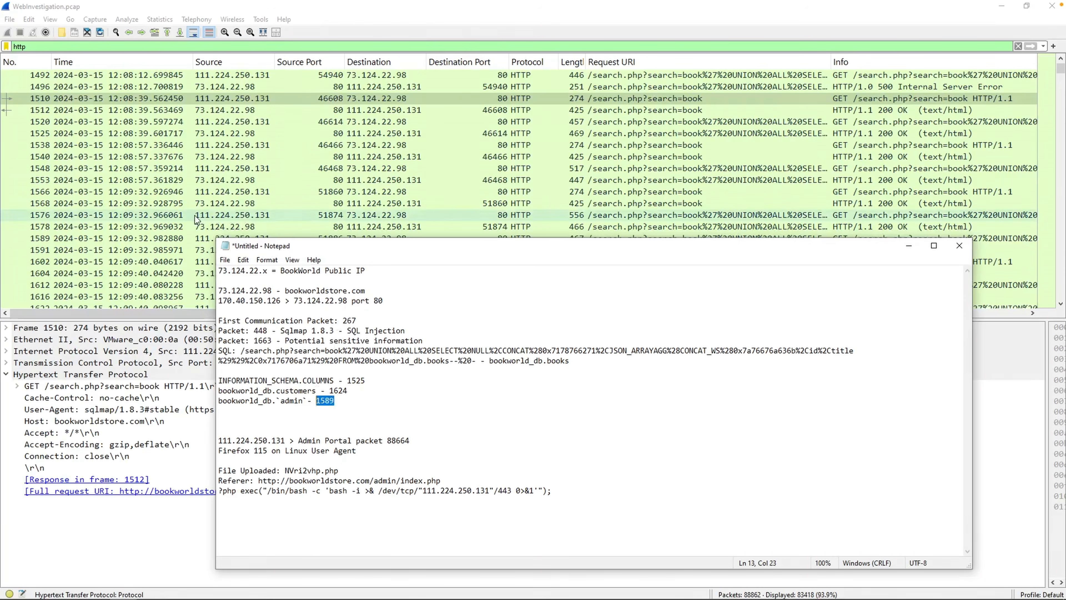
pyautogui.click(840, 252)
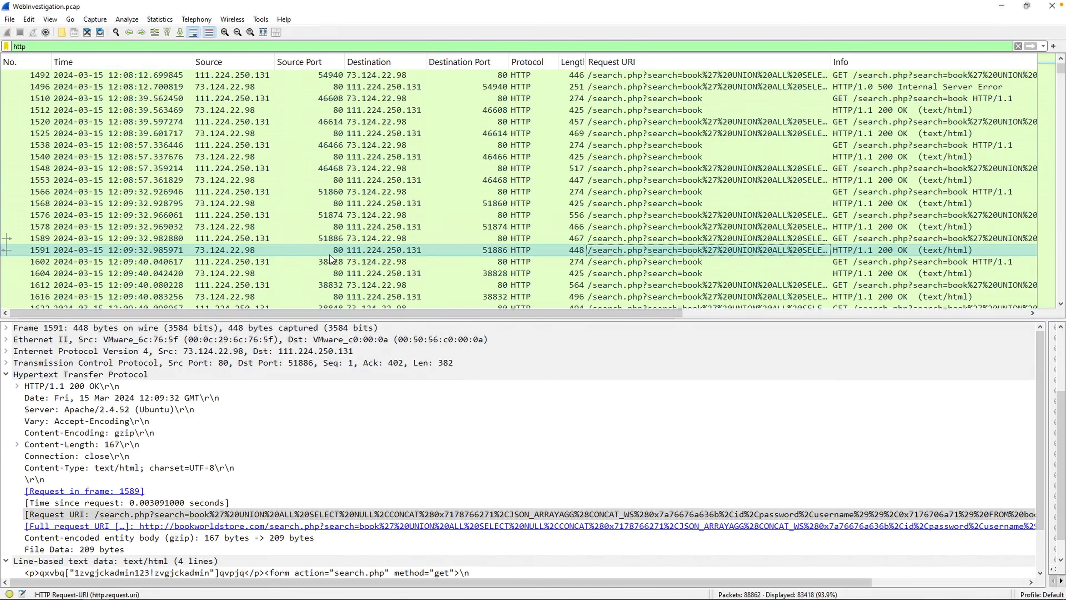
# Go on past the SQL injection packets and examine the User-Agent of the requests in packets 1725 and 1744.
pyautogui.scroll(-7, 331, 258)
pyautogui.click(415, 254)
pyautogui.scroll(-2, 425, 256)
pyautogui.scroll(-1, 460, 273)
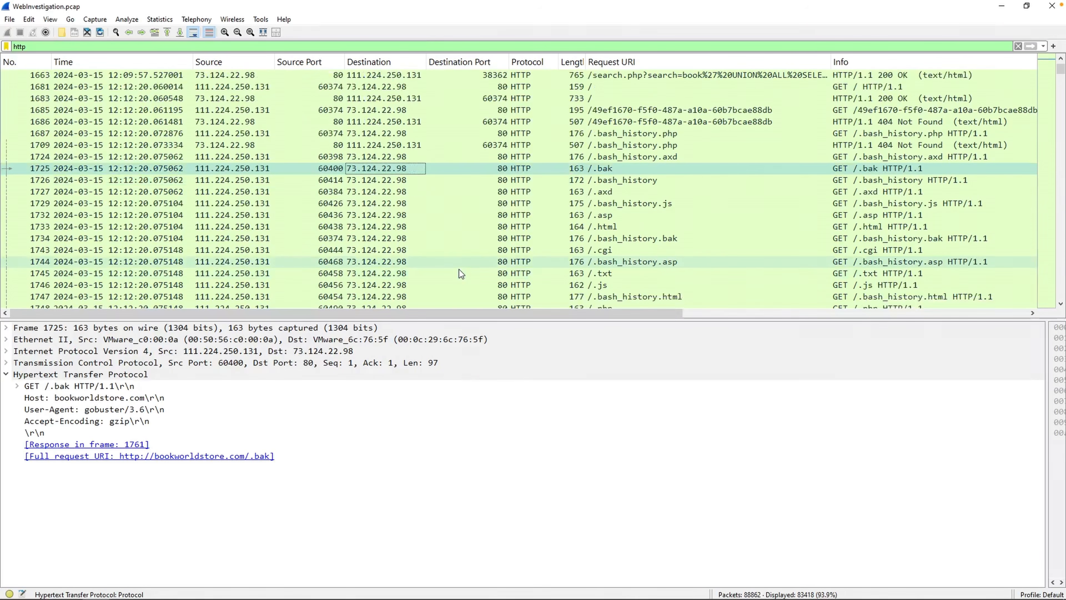
pyautogui.click(459, 269)
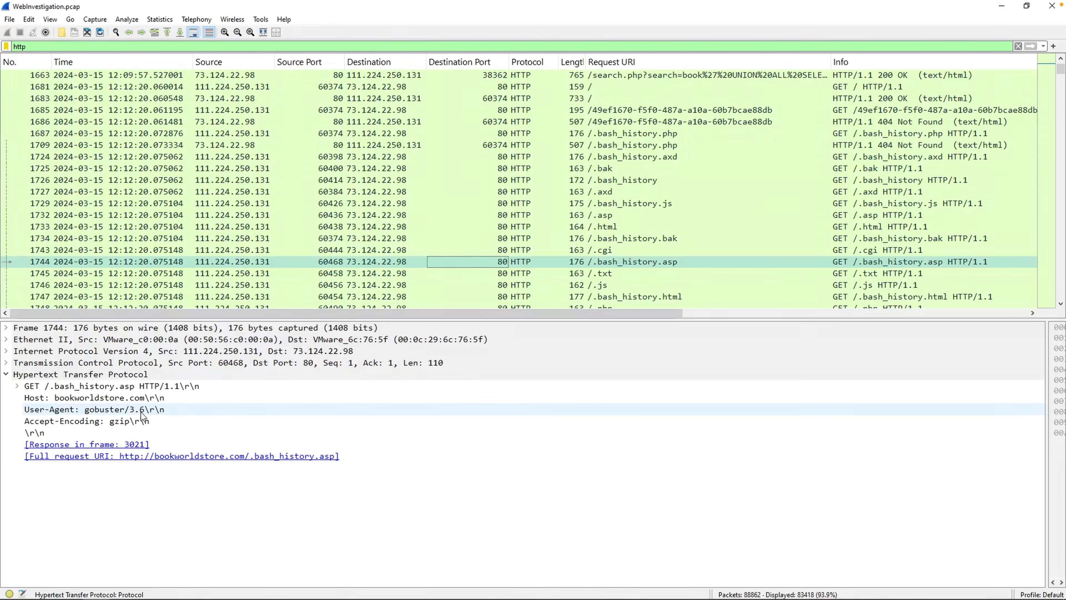
# Step back from packet 1686 through packet 1681 to packet 1658 and compare the User-Agent values to find where the scanning tool changes.
pyautogui.click(655, 122)
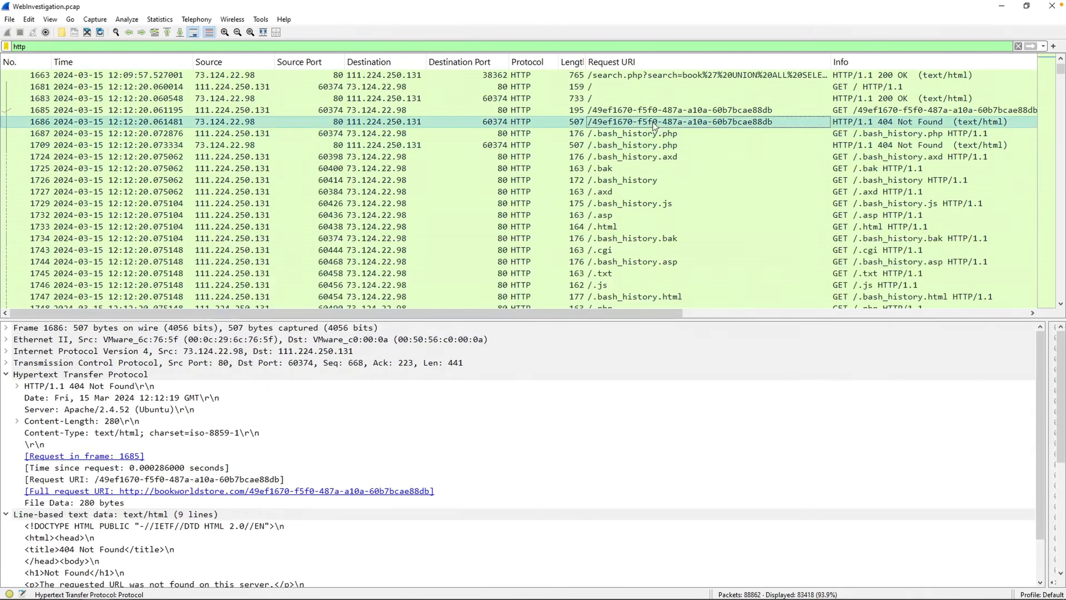
pyautogui.click(650, 112)
pyautogui.press('Up')
pyautogui.press('Up')
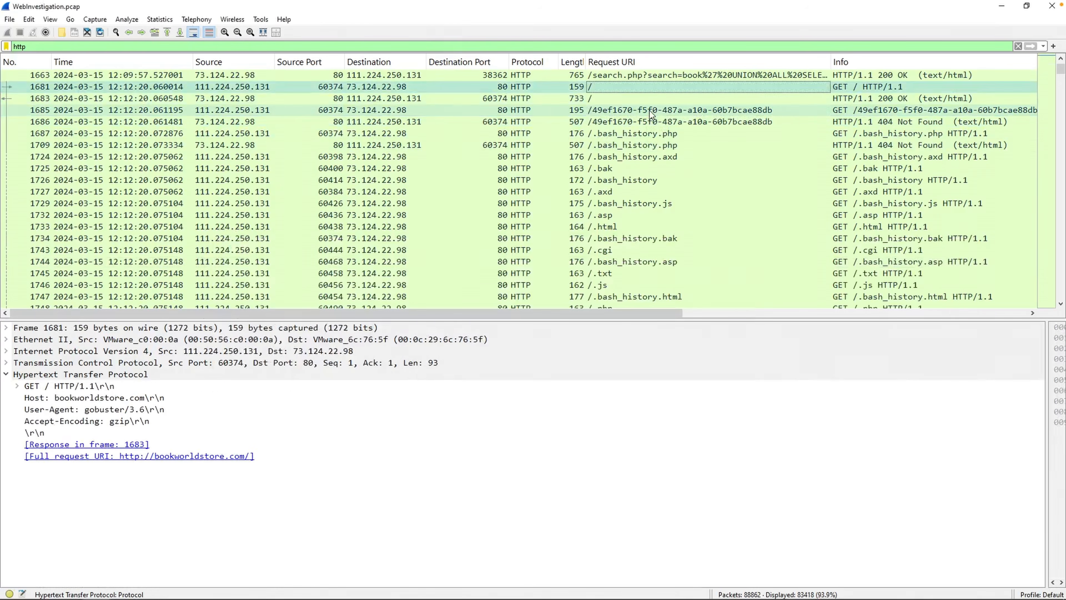
pyautogui.press('Down')
pyautogui.press('Up')
pyautogui.press('Up')
pyautogui.press('Up')
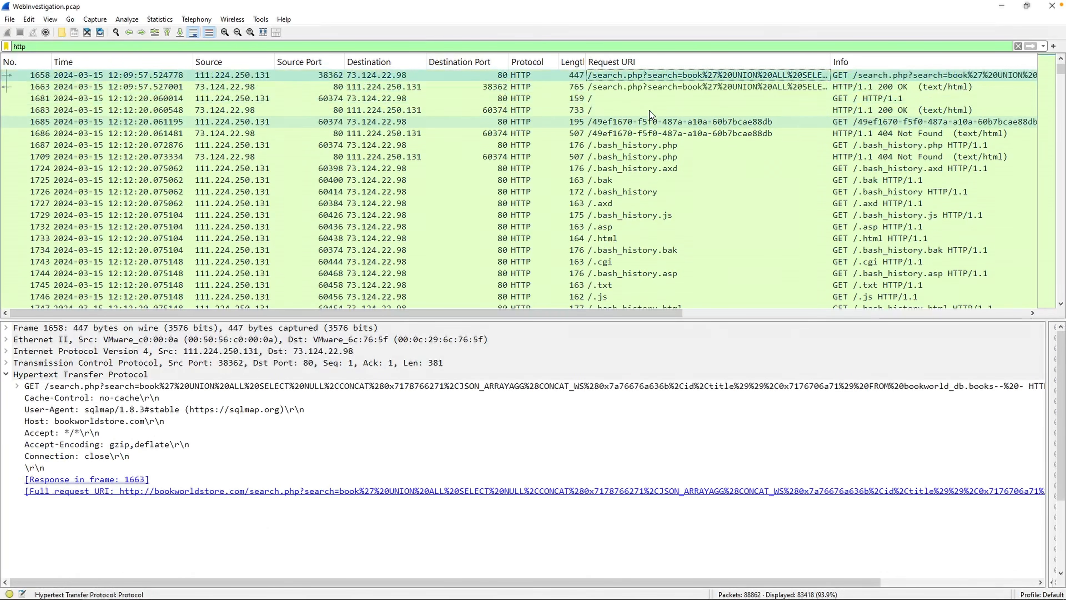
# Select packet 1681 and record it in the Notepad notes as "packet: 1681 - gobuster".
pyautogui.press('Down')
pyautogui.press('Down')
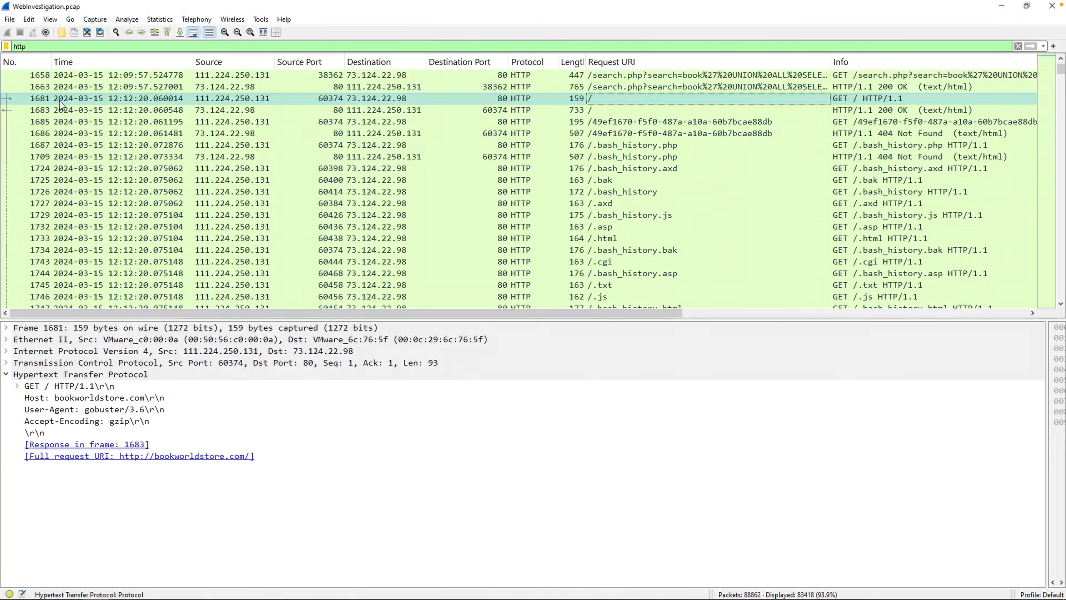
pyautogui.hotkey('alt', 'Tab')
pyautogui.write('t: 1')
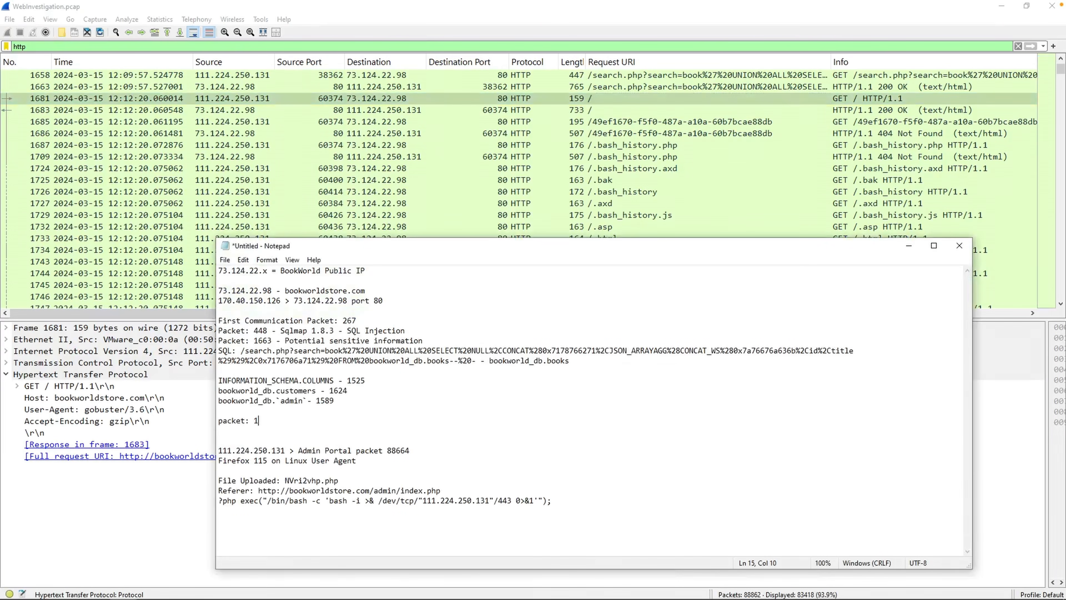
pyautogui.write('681 - gobuster')
# Switch to Wireshark and follow the scan requests from packet 1726 onward, examining packet 84985's response and packet 84984's User-Agent.
pyautogui.click(881, 192)
pyautogui.scroll(-5, 882, 181)
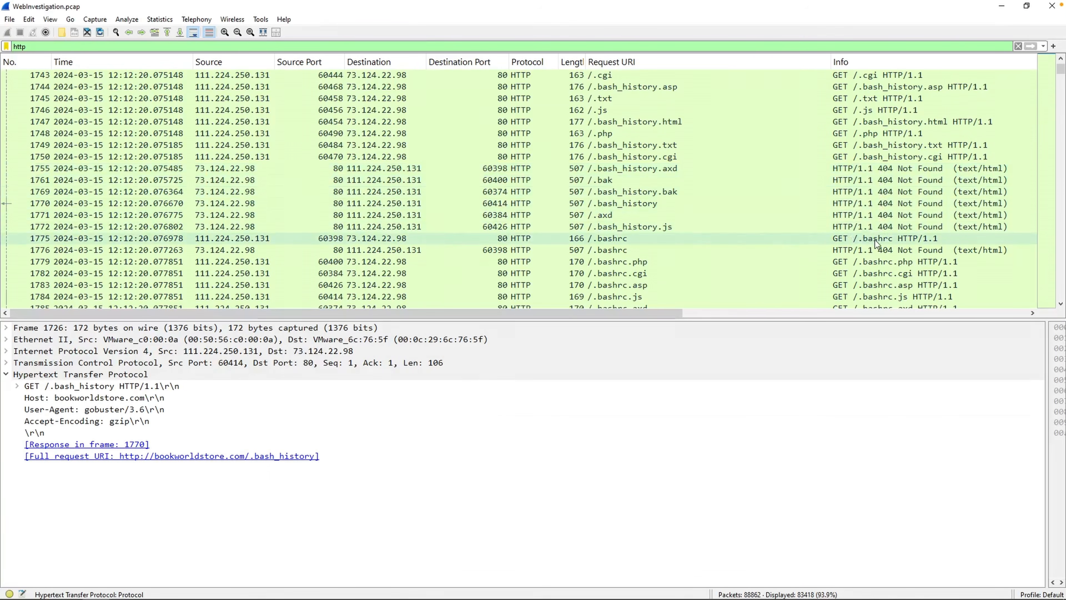
pyautogui.scroll(-20, 879, 240)
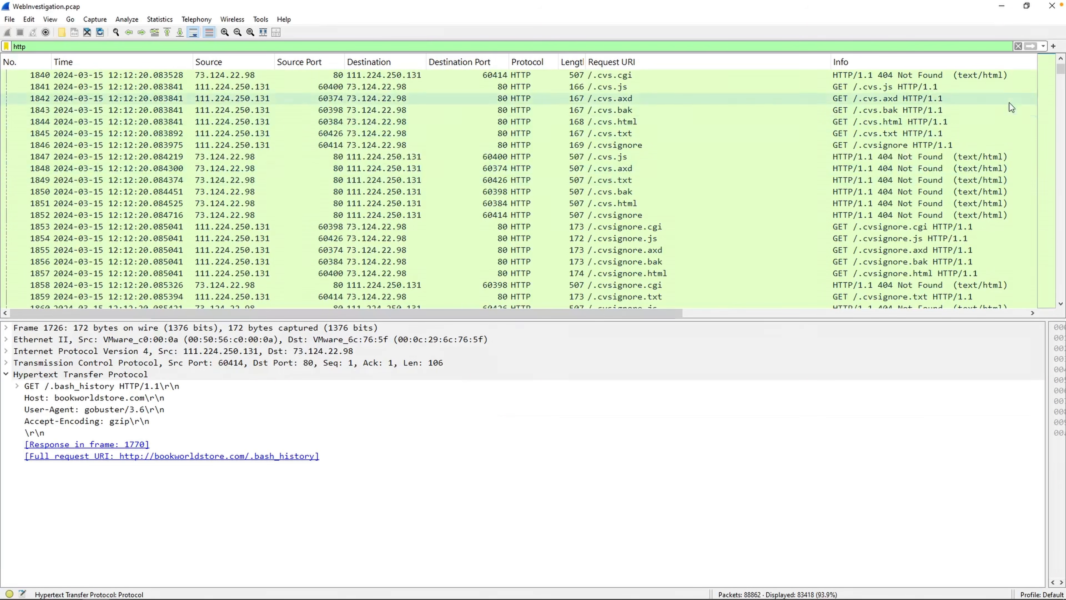
pyautogui.moveTo(1052, 66); pyautogui.dragTo(1015, 282)
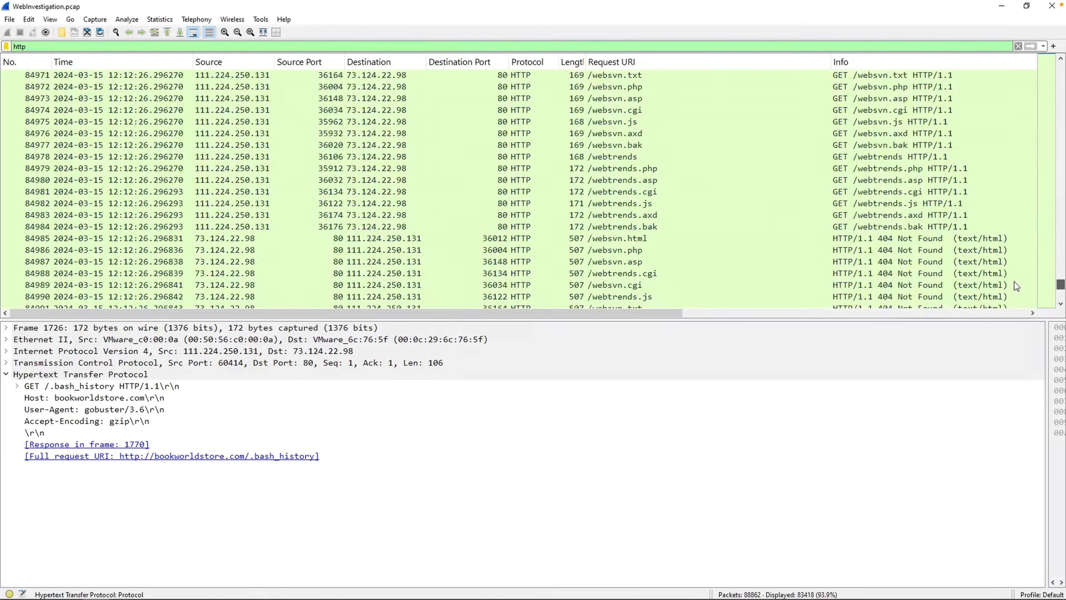
pyautogui.click(671, 239)
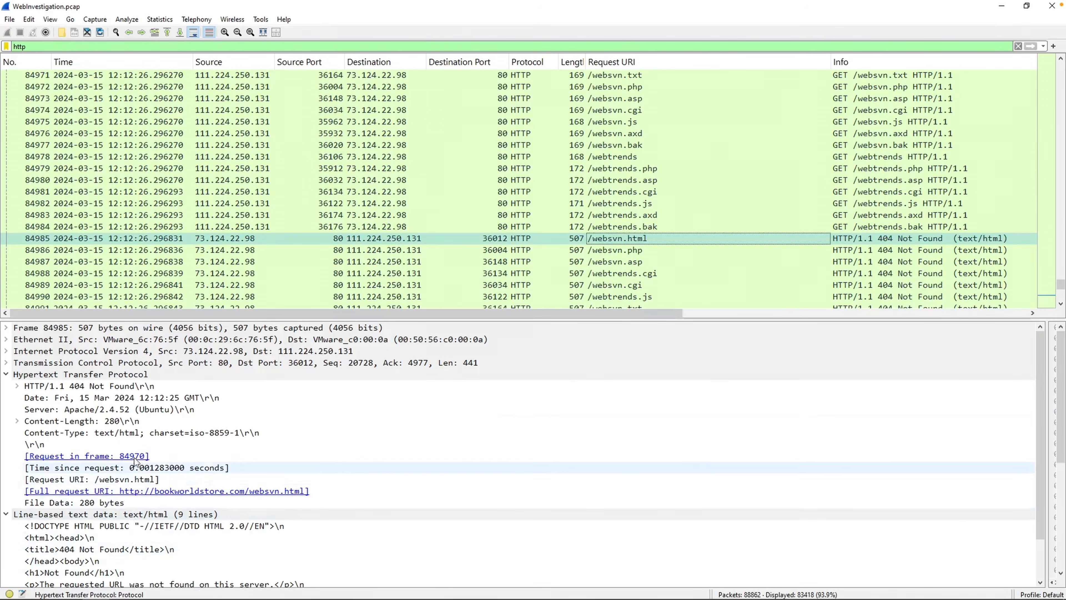
pyautogui.scroll(-2, 134, 460)
pyautogui.click(620, 226)
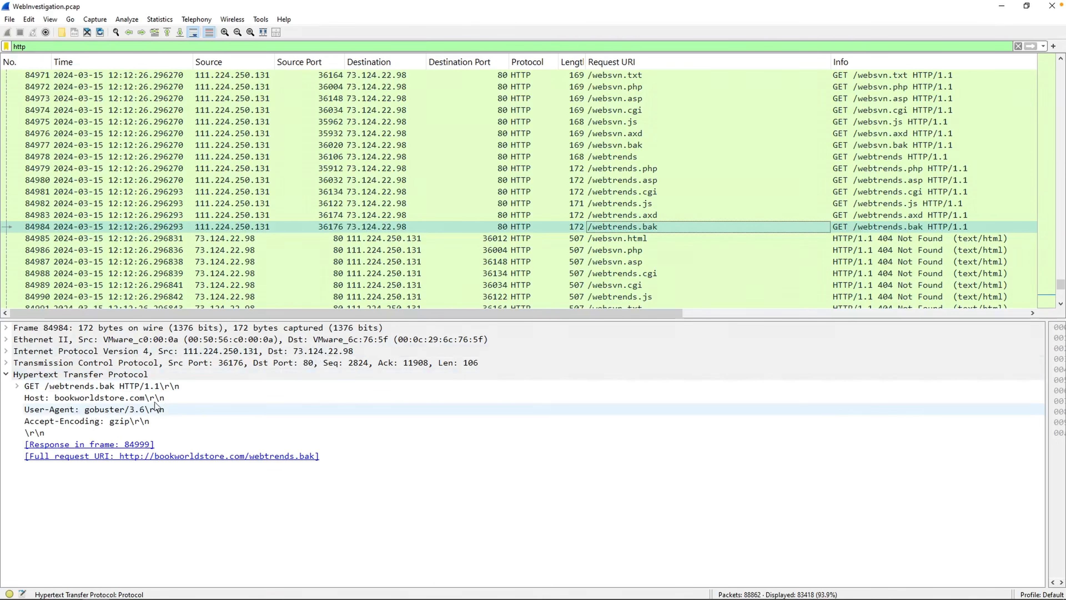
# Follow the directory scan through packet 87542 to the /zt.js response in packet 88562 and examine the /admin request in packet 88648.
pyautogui.scroll(-20, 1032, 221)
pyautogui.click(670, 242)
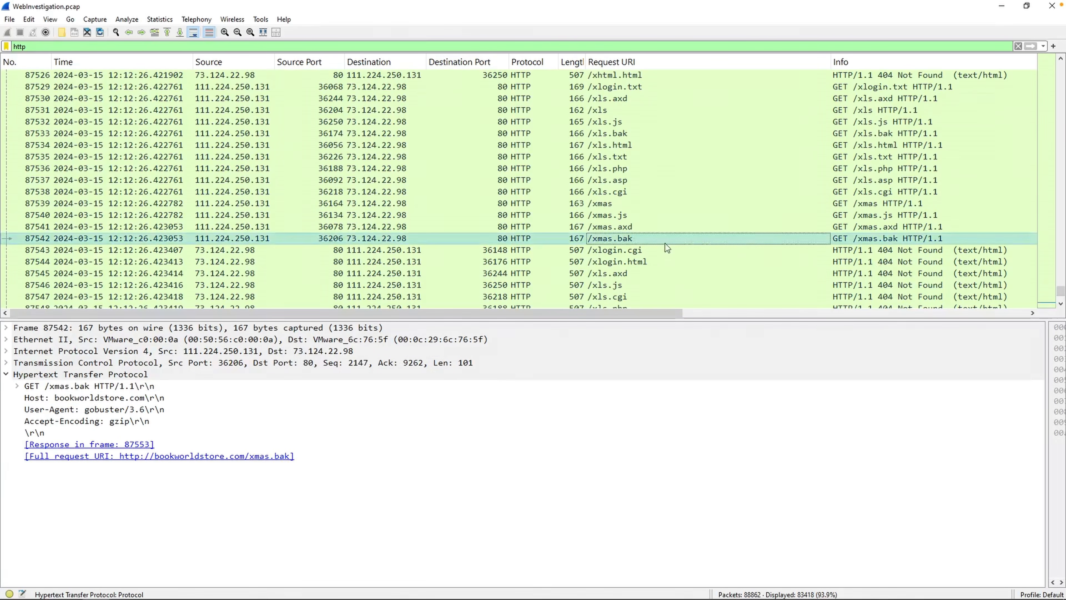
pyautogui.scroll(-11, 657, 242)
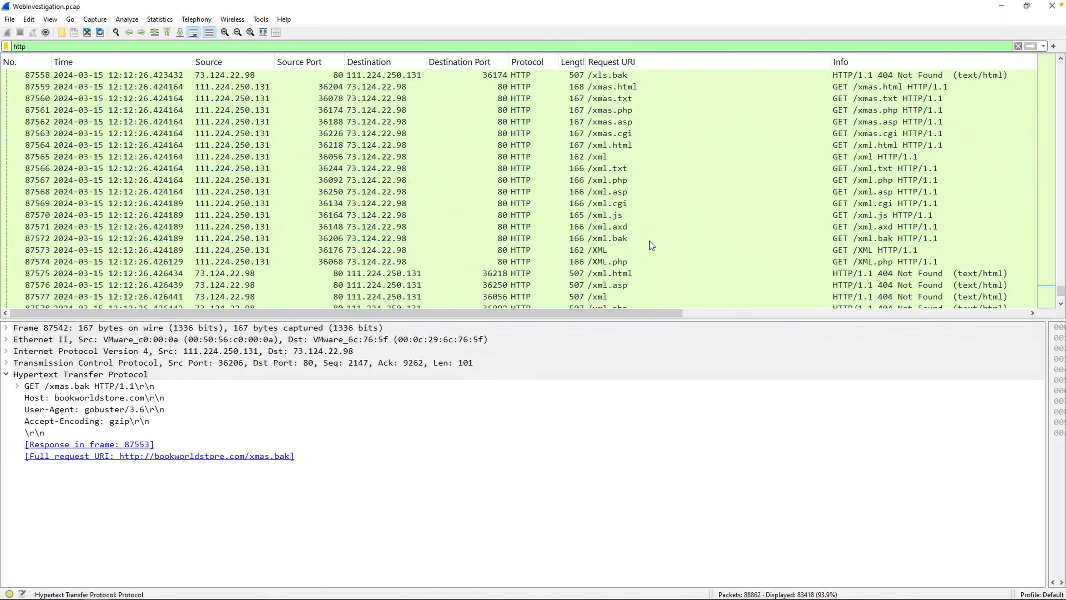
pyautogui.scroll(-5, 650, 241)
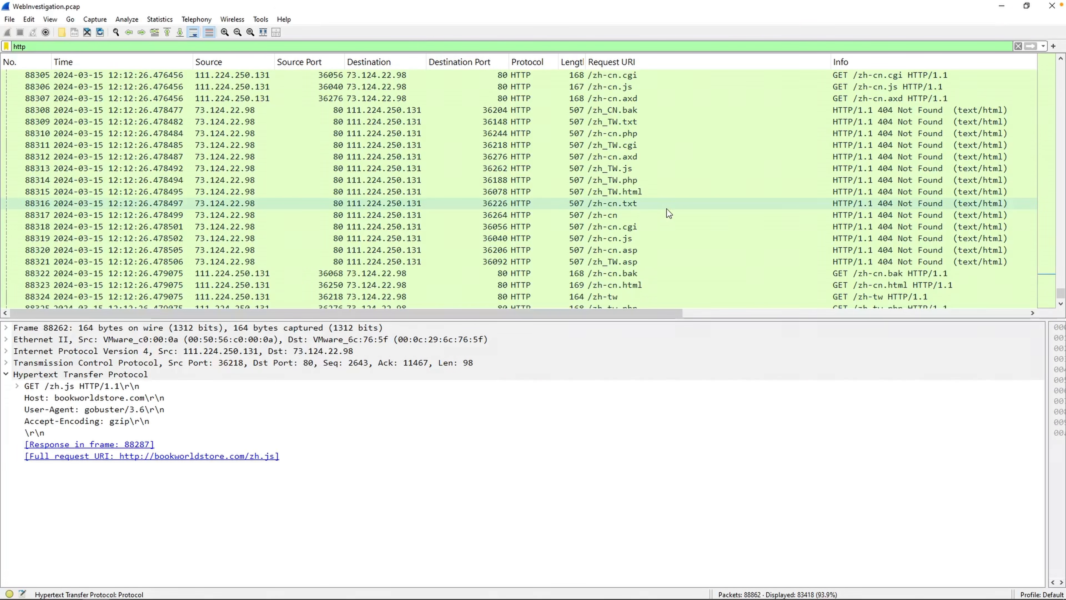
pyautogui.scroll(-3, 667, 208)
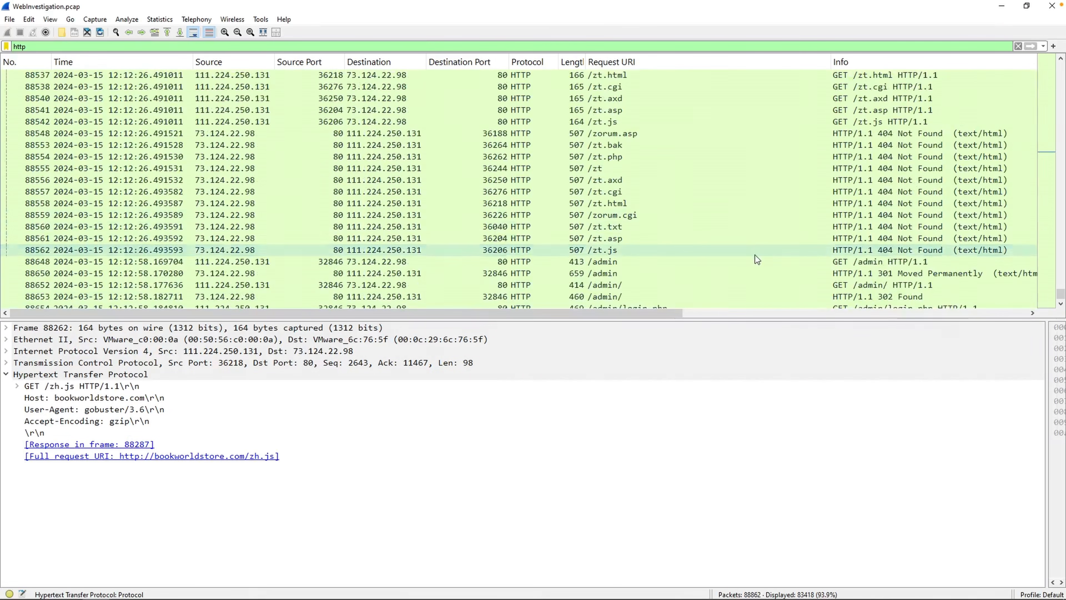
pyautogui.click(752, 252)
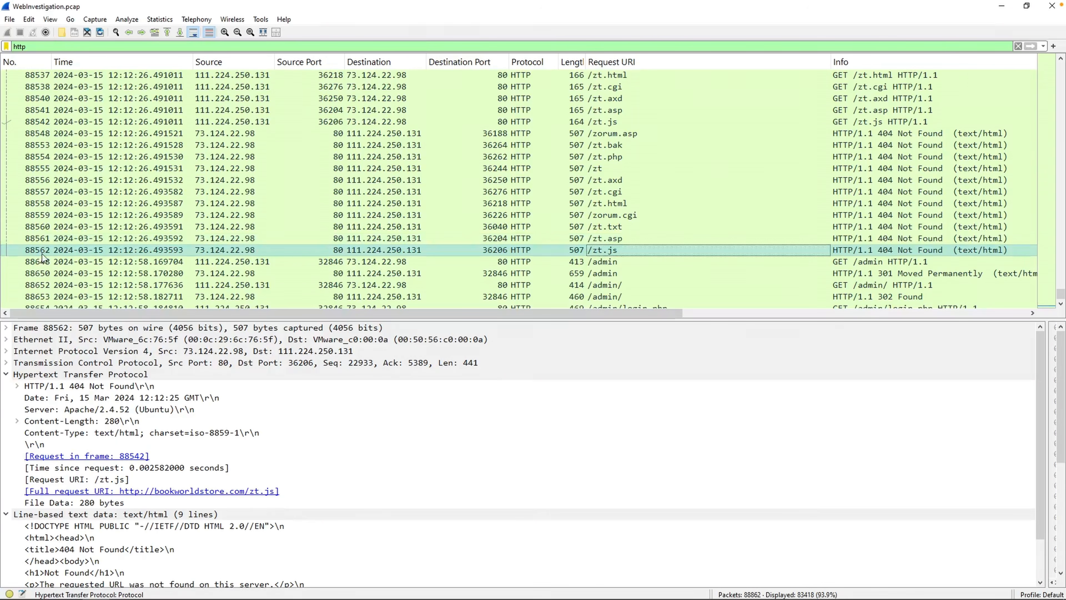
pyautogui.click(54, 260)
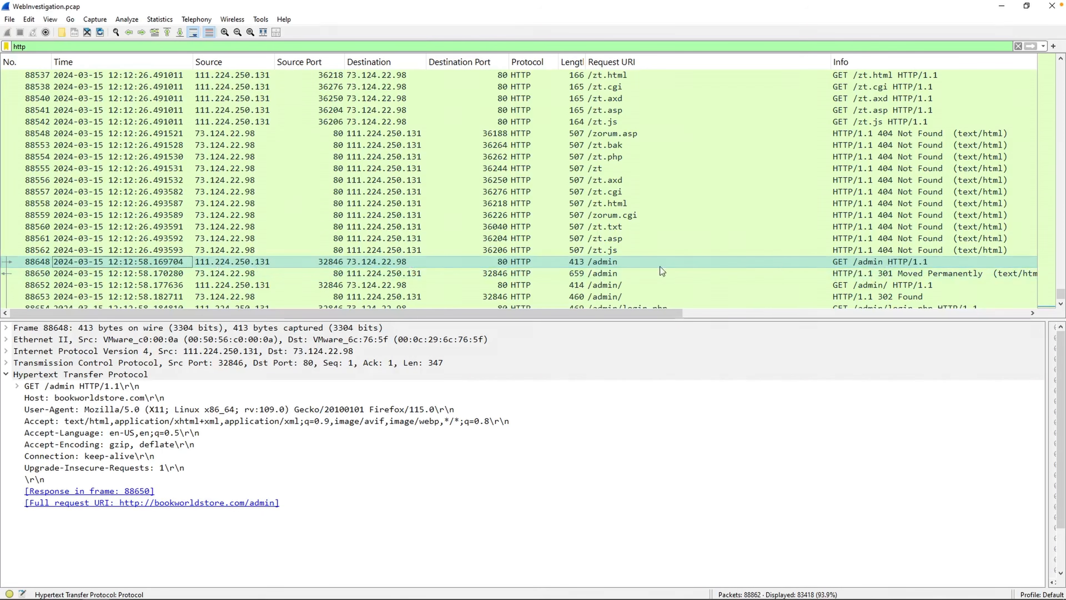
# Examine the /admin/login.php request in packet 88654 and the submitted form items of the POST in packet 88664.
pyautogui.scroll(-1, 785, 269)
pyautogui.click(785, 273)
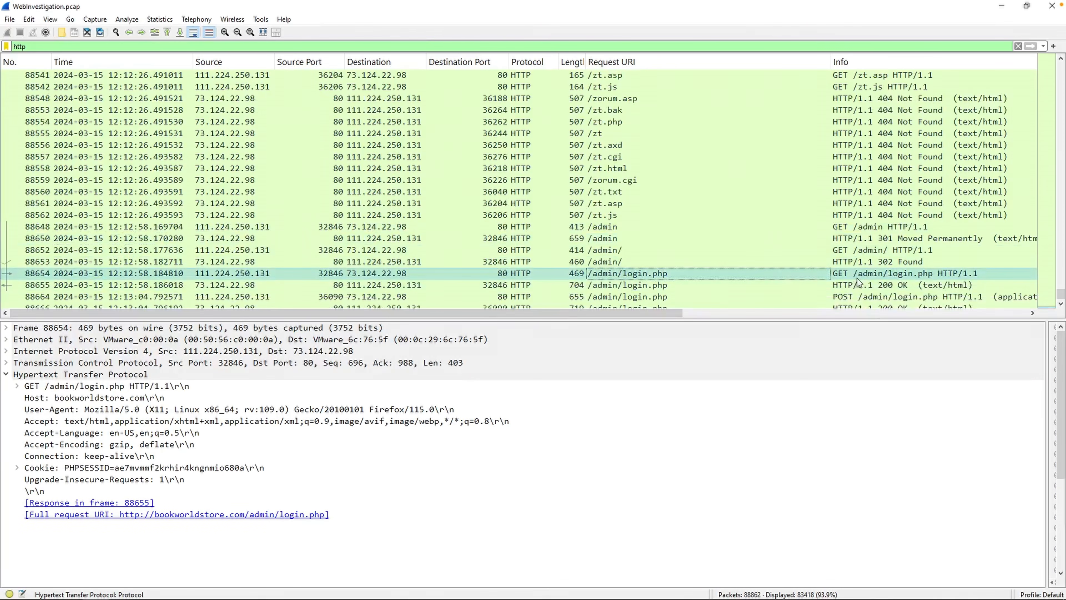
pyautogui.click(651, 294)
pyautogui.scroll(-2, 649, 281)
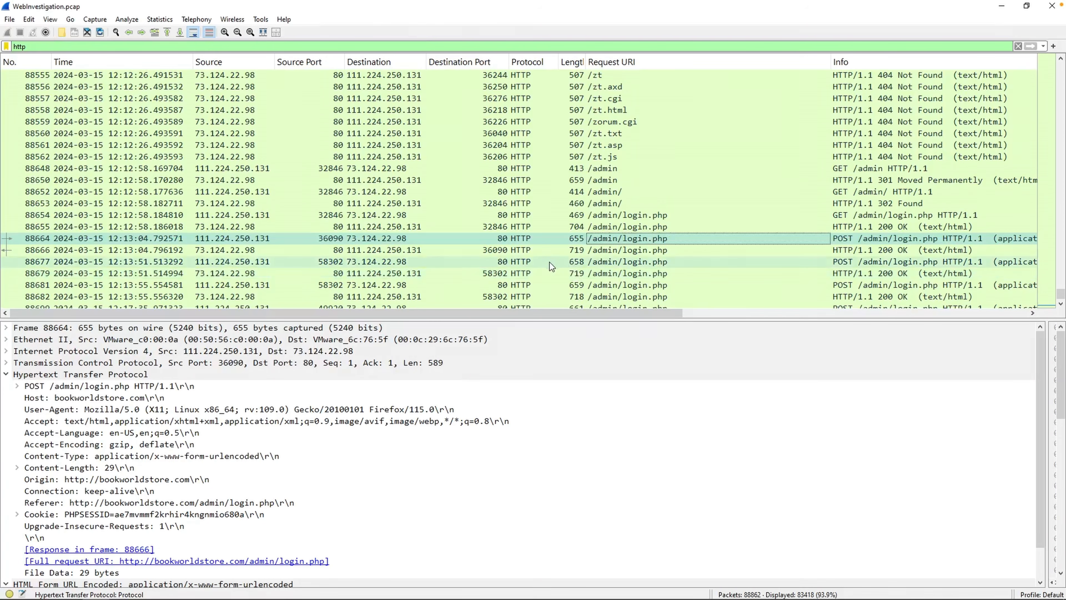
pyautogui.scroll(-1, 423, 417)
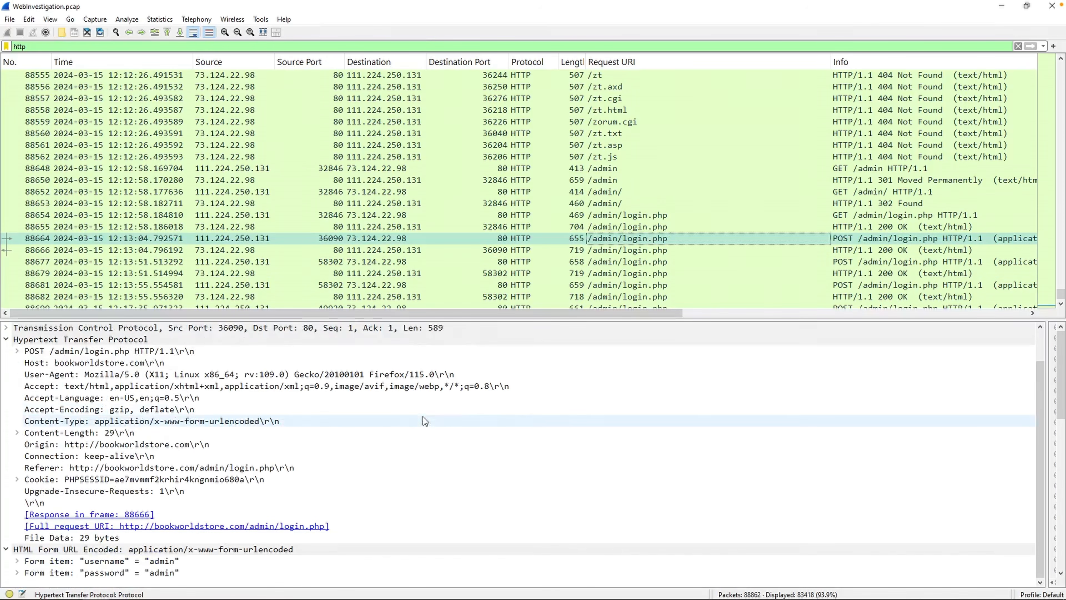
# Compare the login form items submitted to /admin/login.php in packets 88677, 88681 and 88699.
pyautogui.click(609, 262)
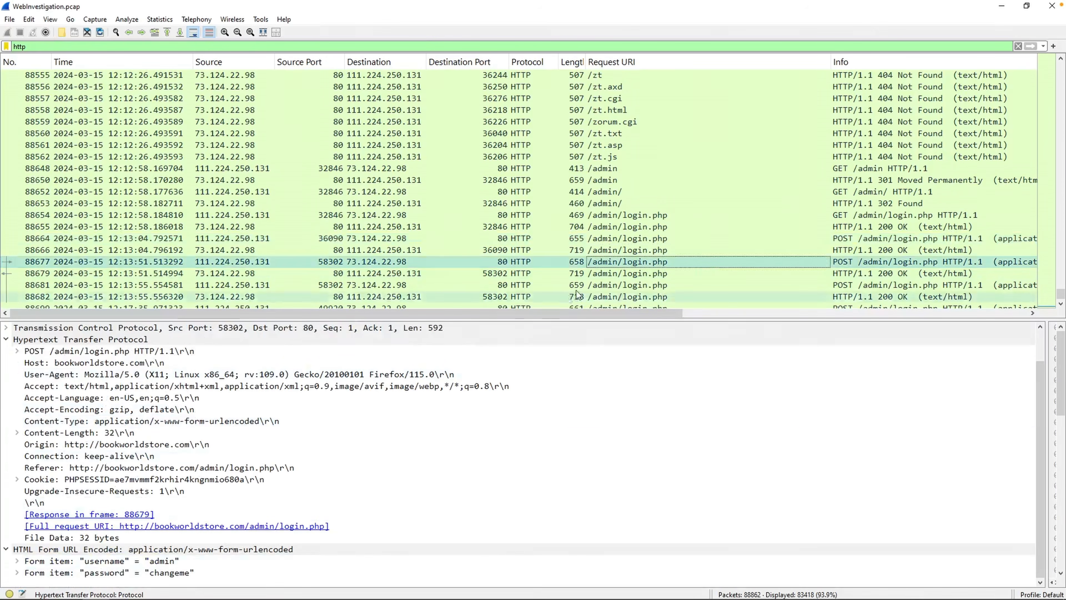
pyautogui.click(588, 286)
pyautogui.scroll(-1, 787, 262)
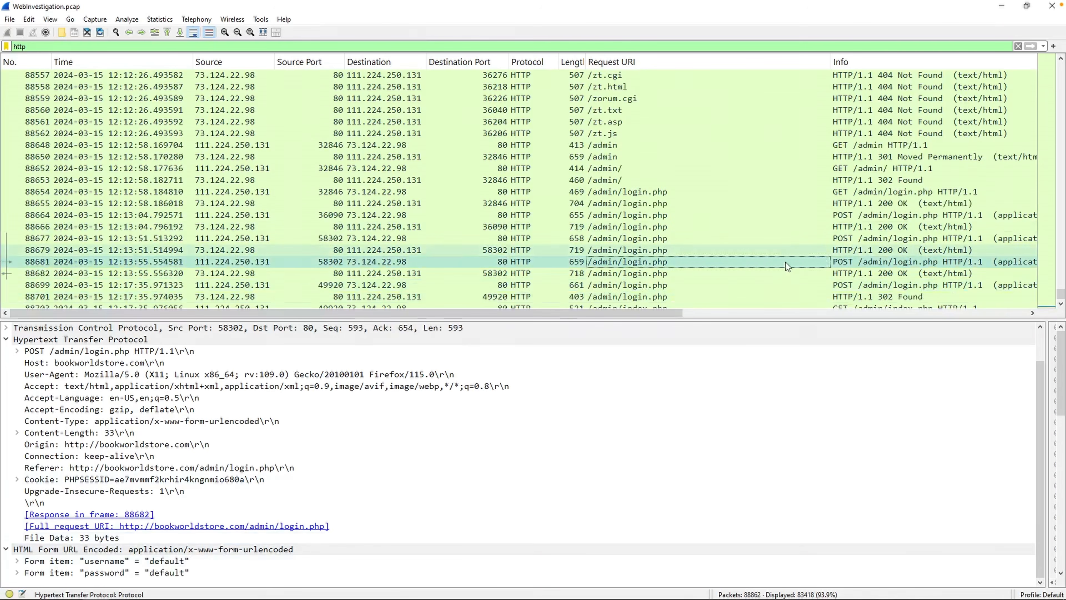
pyautogui.click(735, 286)
pyautogui.scroll(-1, 411, 501)
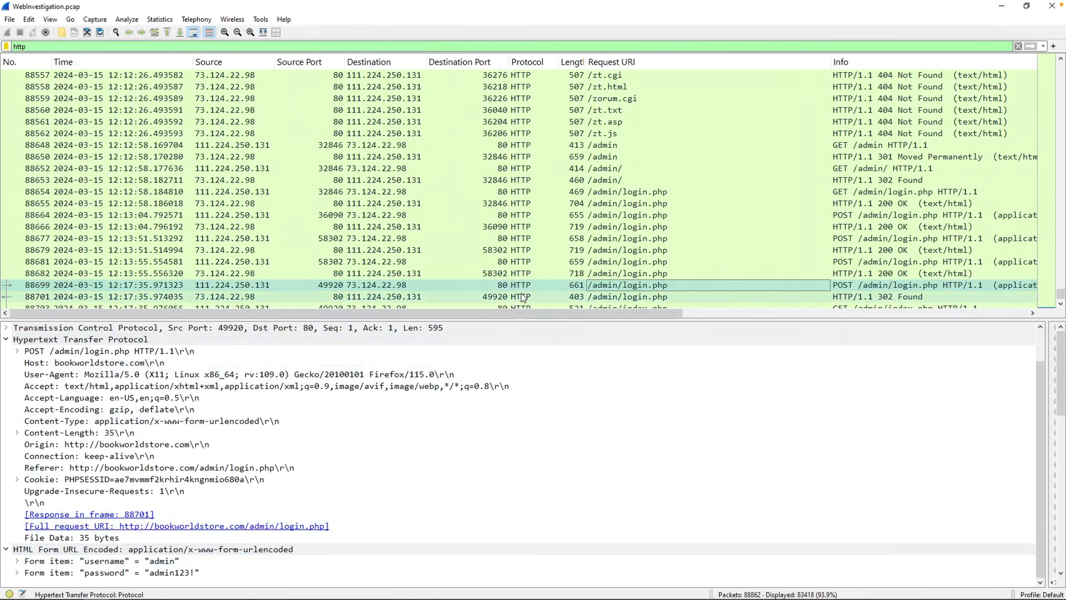
pyautogui.scroll(-1, 609, 264)
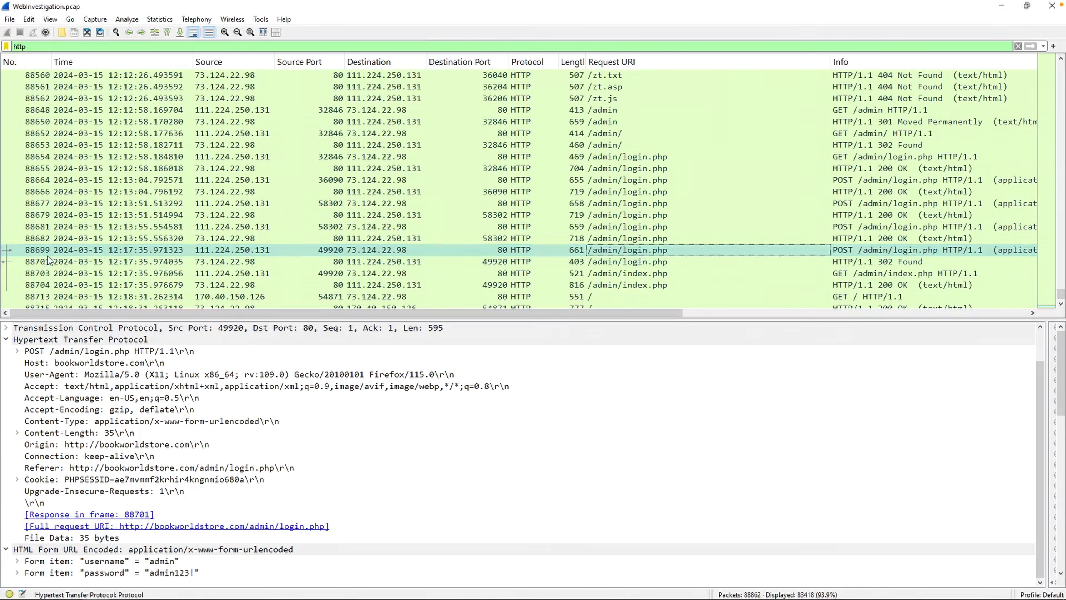
# Note in Notepad that in packet 88699 the attacker logged into the web server, adding the admin username and password used.
pyautogui.hotkey('alt', 'Tab')
pyautogui.write(': 8')
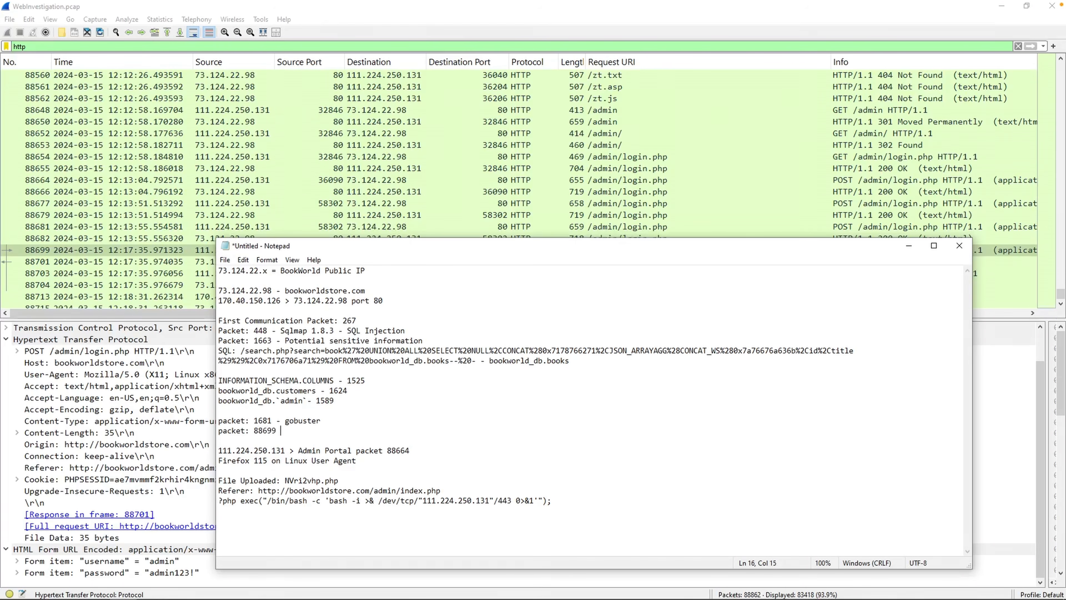
pyautogui.write('8699 - attacker logged into')
pyautogui.press('BackSpace')
pyautogui.write('to the web server using ')
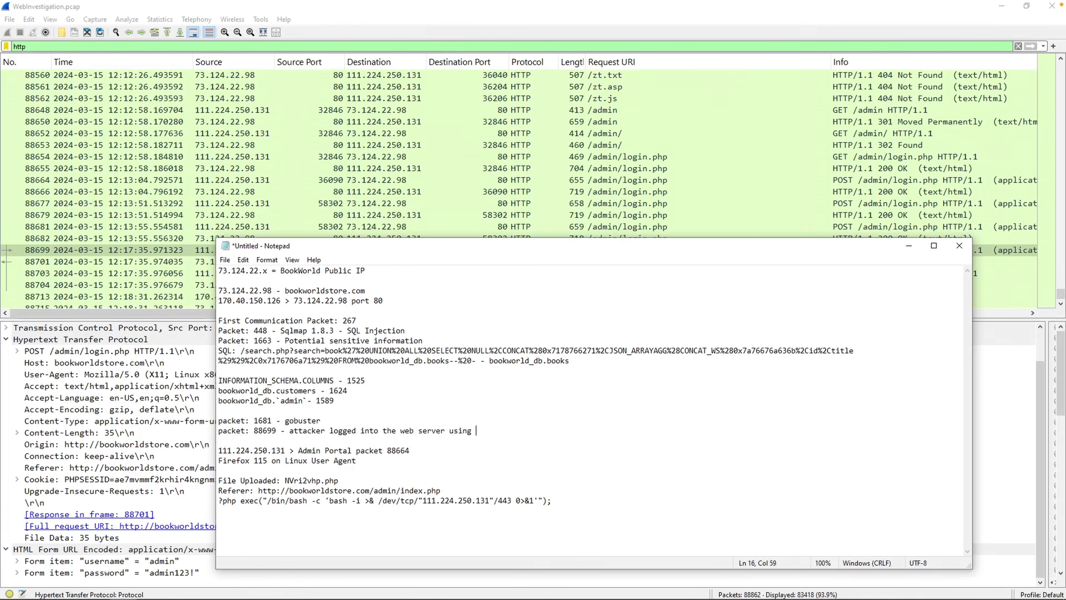
pyautogui.write('admin:admin123!')
# Examine the /admin/index.php response HTML in packet 88704 and the requests from 170.40.150.126 in packets 88726 and 88713.
pyautogui.click(1001, 285)
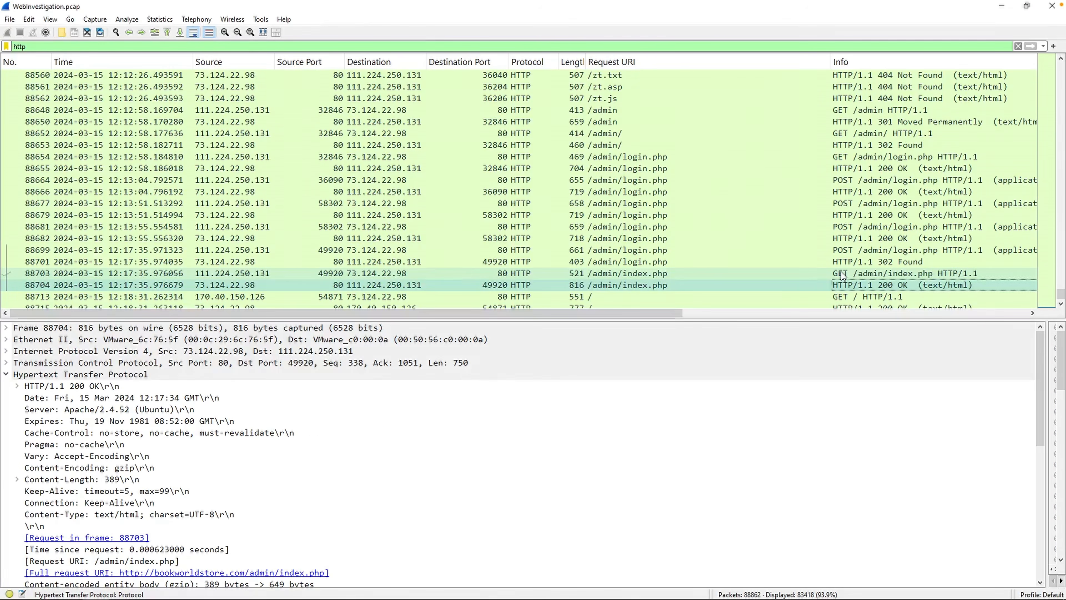
pyautogui.scroll(-6, 181, 529)
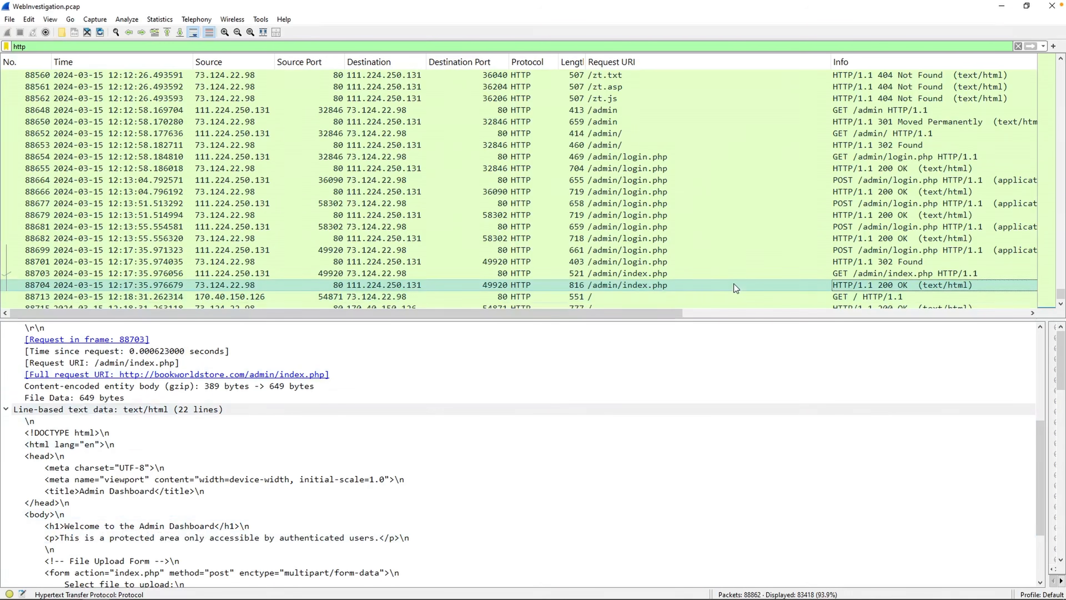
pyautogui.click(736, 305)
pyautogui.scroll(-3, 736, 227)
pyautogui.scroll(-1, 739, 229)
pyautogui.click(504, 215)
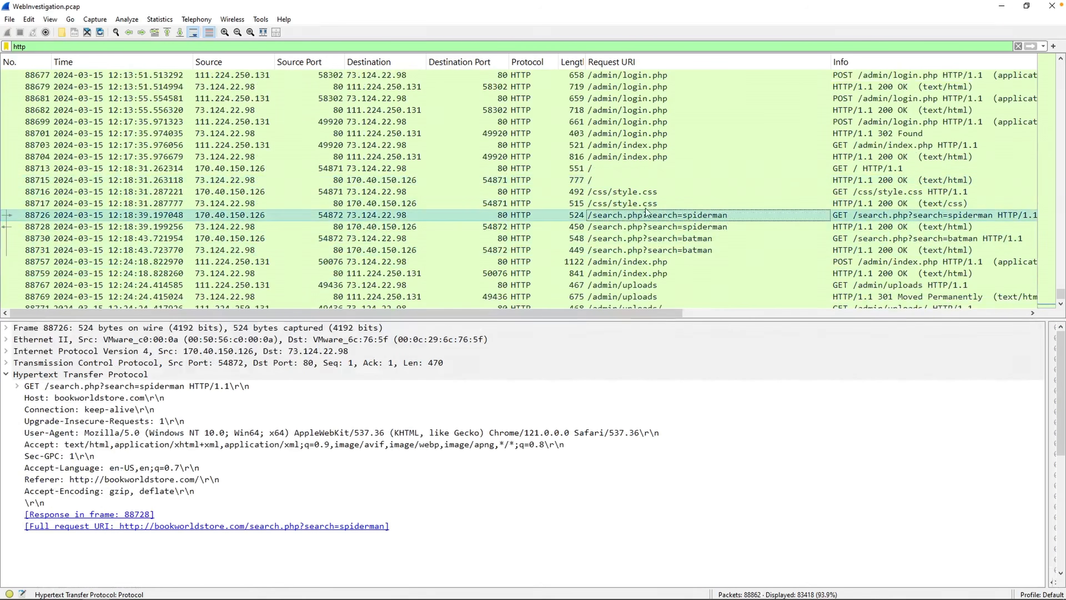
pyautogui.click(284, 191)
pyautogui.click(314, 169)
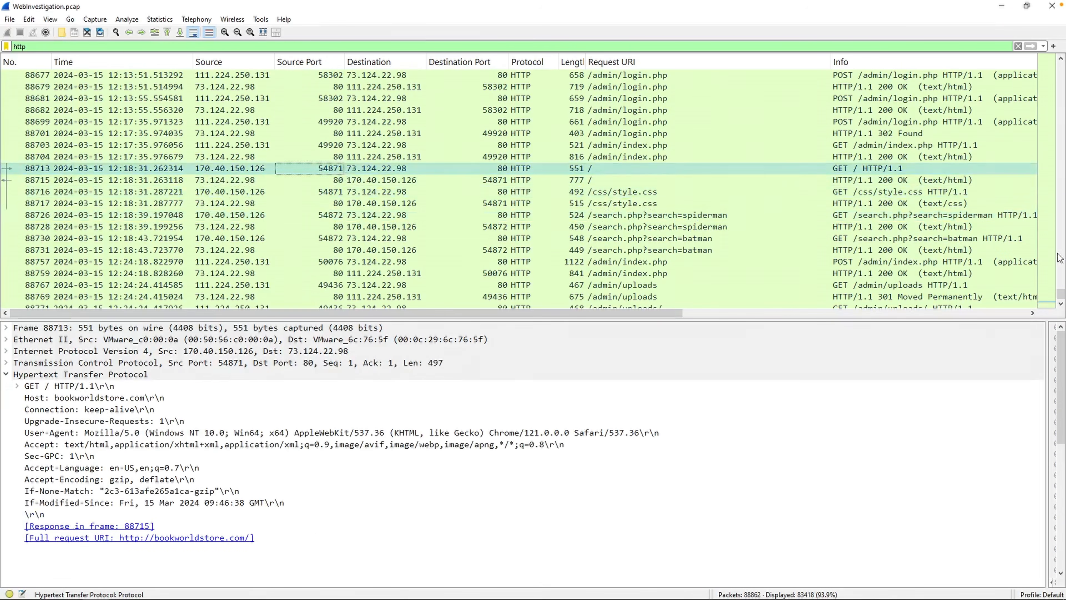
# Examine the /admin/index.php POST in packet 88757, the /admin/uploads request in packet 88767 and the NVri2vhp.php request in packet 88790.
pyautogui.click(625, 262)
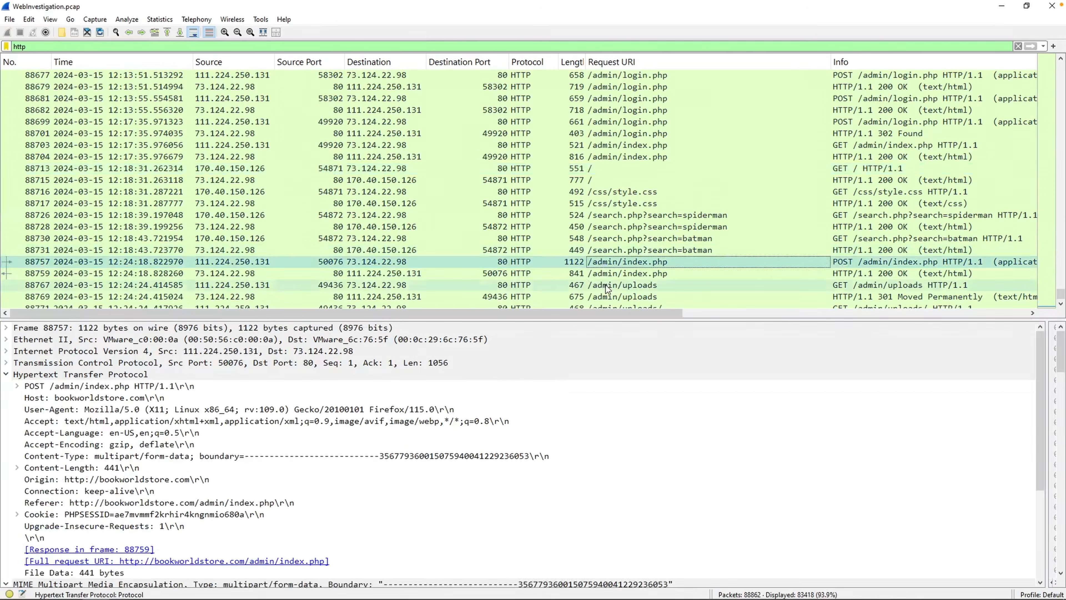
pyautogui.click(620, 285)
pyautogui.scroll(-3, 709, 284)
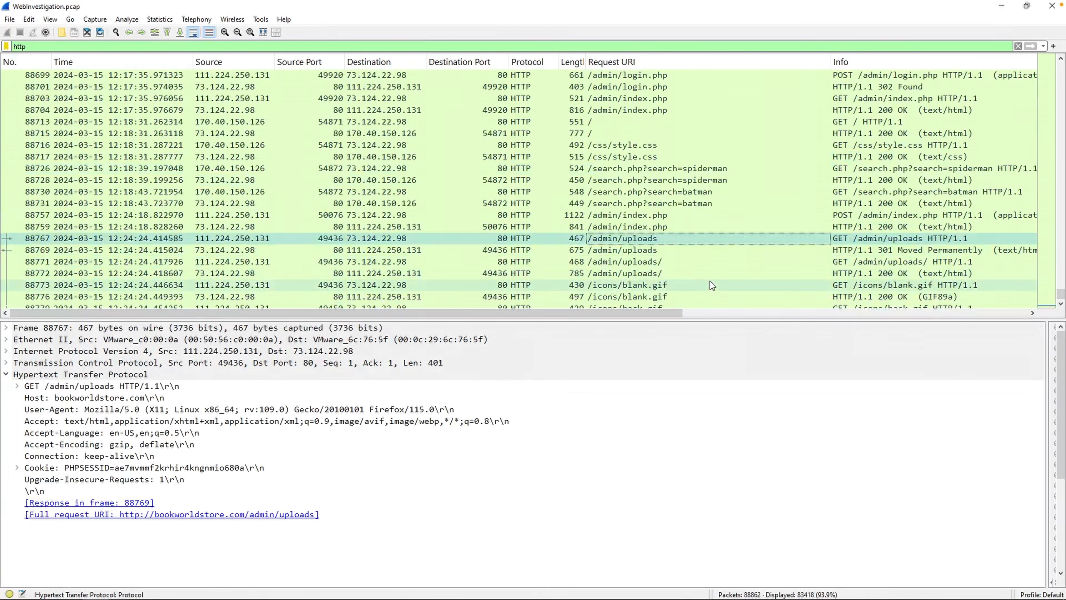
pyautogui.scroll(-1, 710, 283)
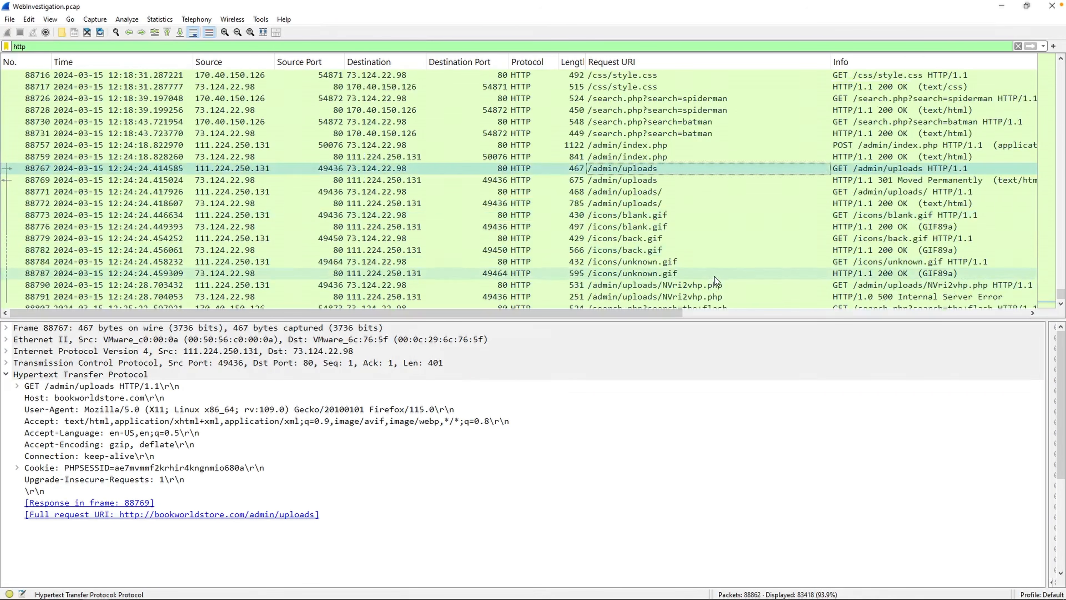
pyautogui.click(935, 286)
pyautogui.scroll(-3, 940, 290)
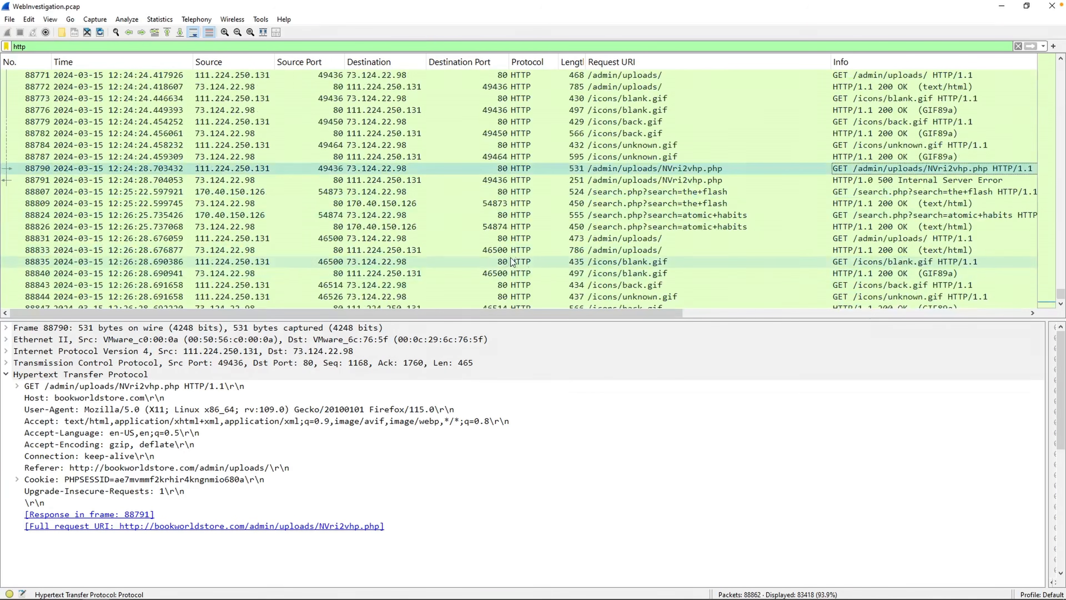
# Examine the /admin/uploads directory index returned in packet 88833 and its NVri2vhp.php entry.
pyautogui.click(575, 250)
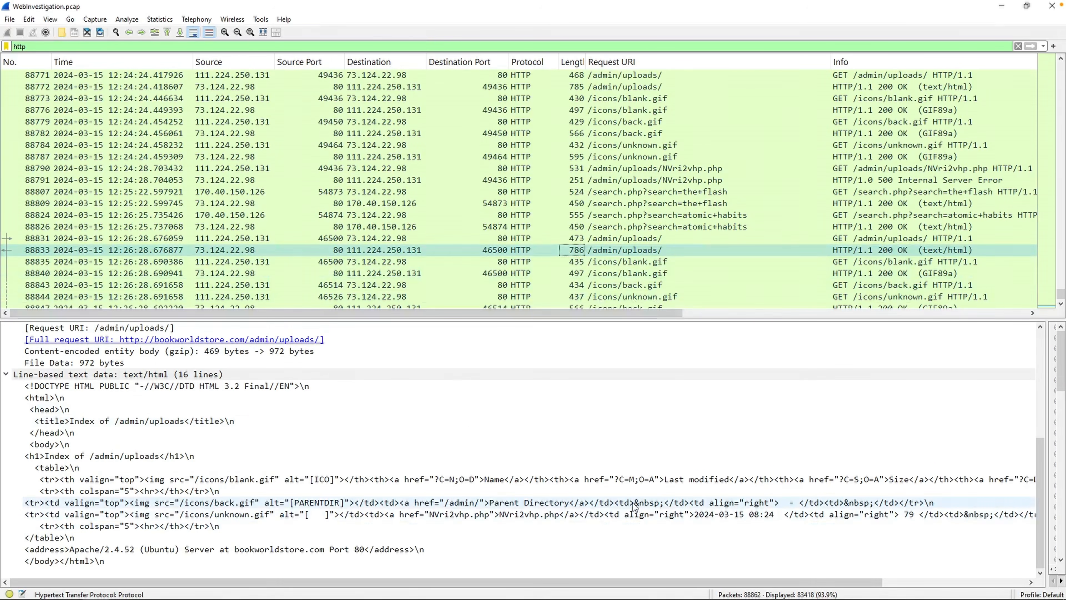
pyautogui.click(518, 514)
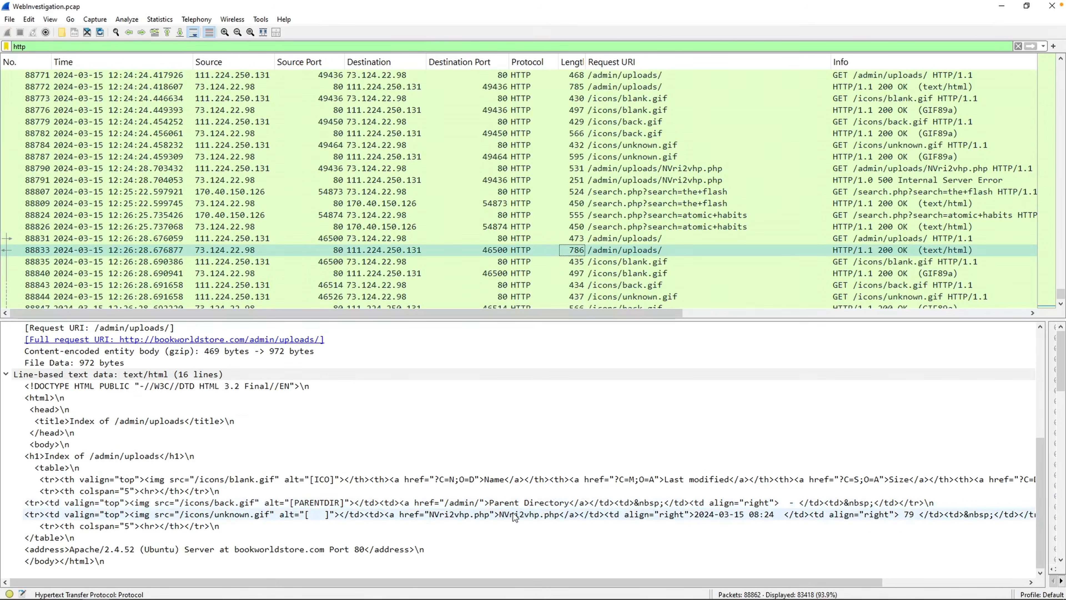
pyautogui.scroll(-1, 589, 298)
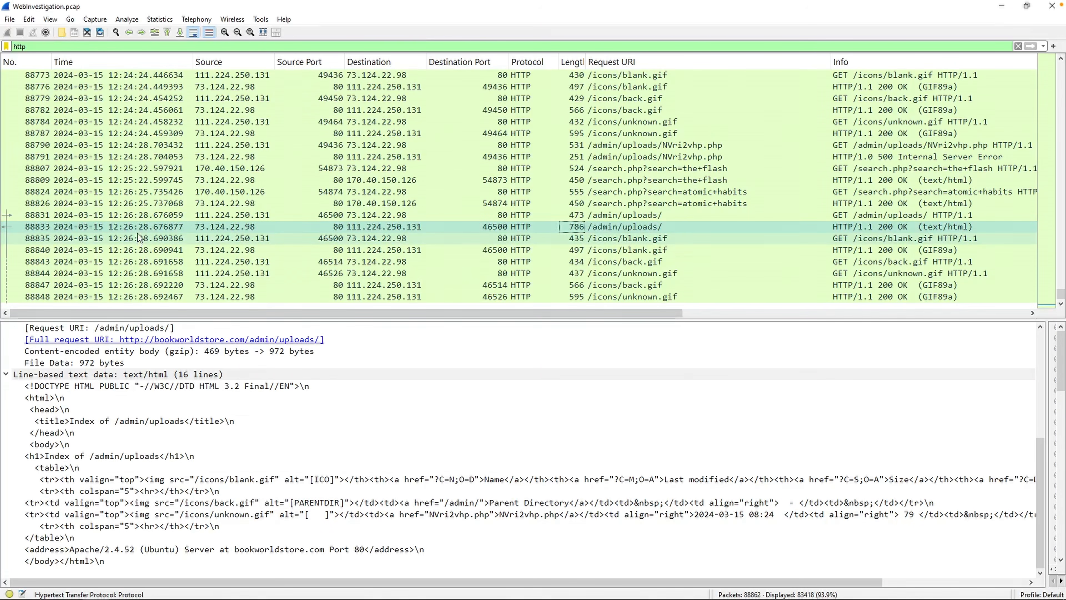
# Clear the http display filter and examine the TCP packets following packet 88833, up to packet 88851.
pyautogui.doubleClick(96, 46)
pyautogui.press('BackSpace')
pyautogui.press('Return')
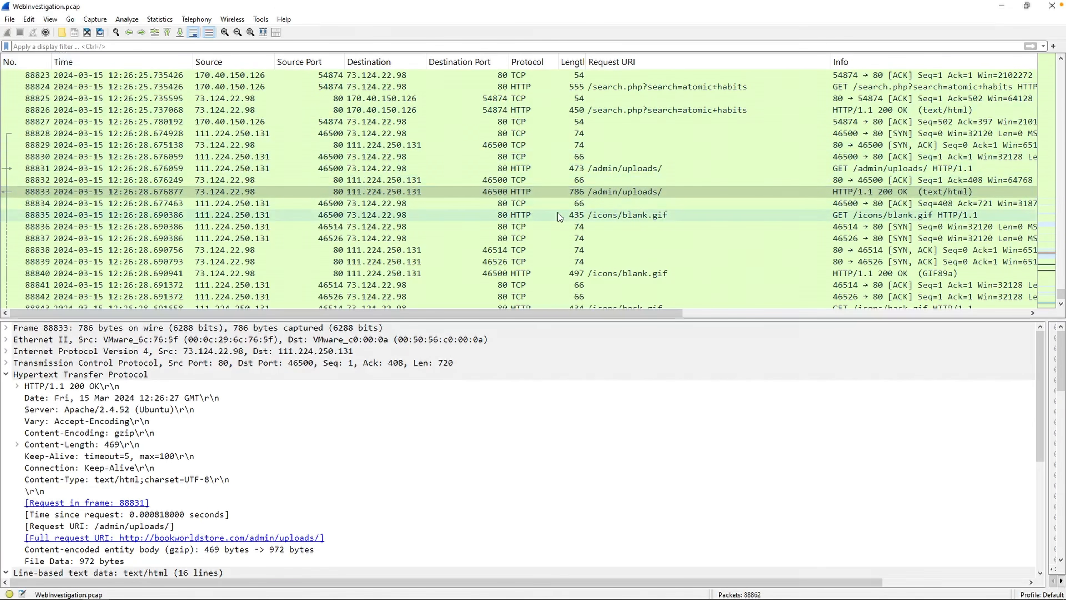
pyautogui.click(562, 203)
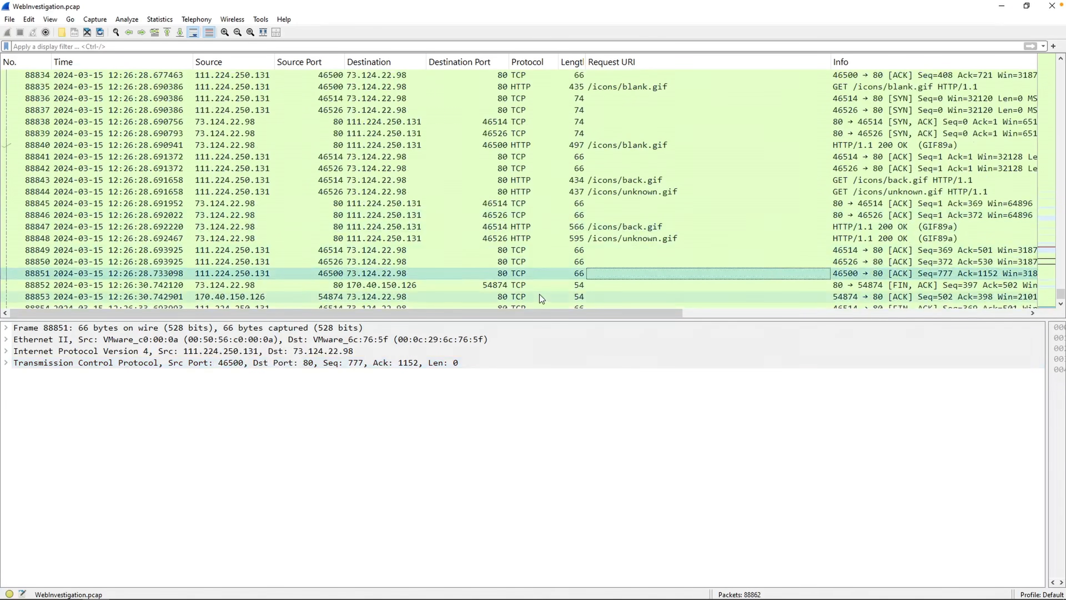
# Follow the TCP stream of the /icons/back.gif request in packet 88843 and examine its packets.
pyautogui.scroll(-1, 540, 294)
pyautogui.scroll(2, 602, 252)
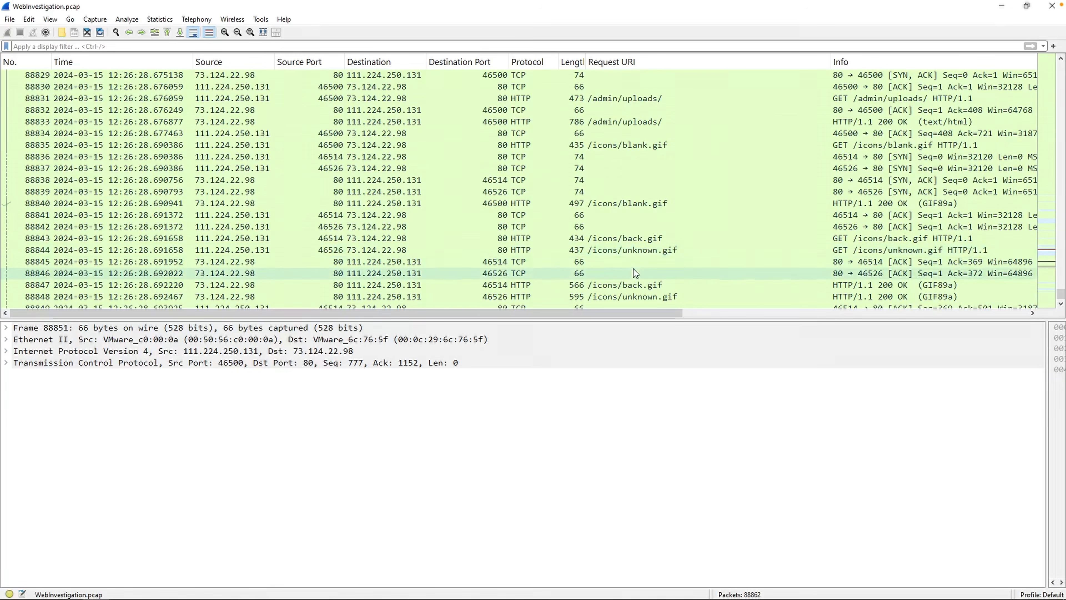
pyautogui.scroll(-2, 538, 279)
pyautogui.rightClick(457, 252)
pyautogui.moveTo(518, 407)
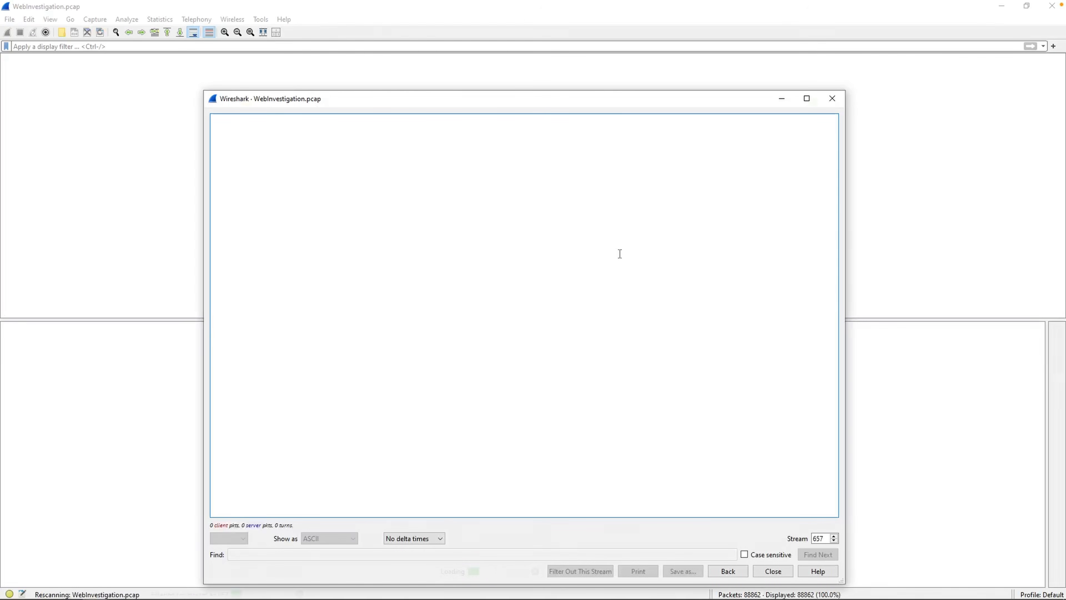
pyautogui.moveTo(547, 320); pyautogui.dragTo(501, 321)
pyautogui.click(500, 195)
pyautogui.press('Escape')
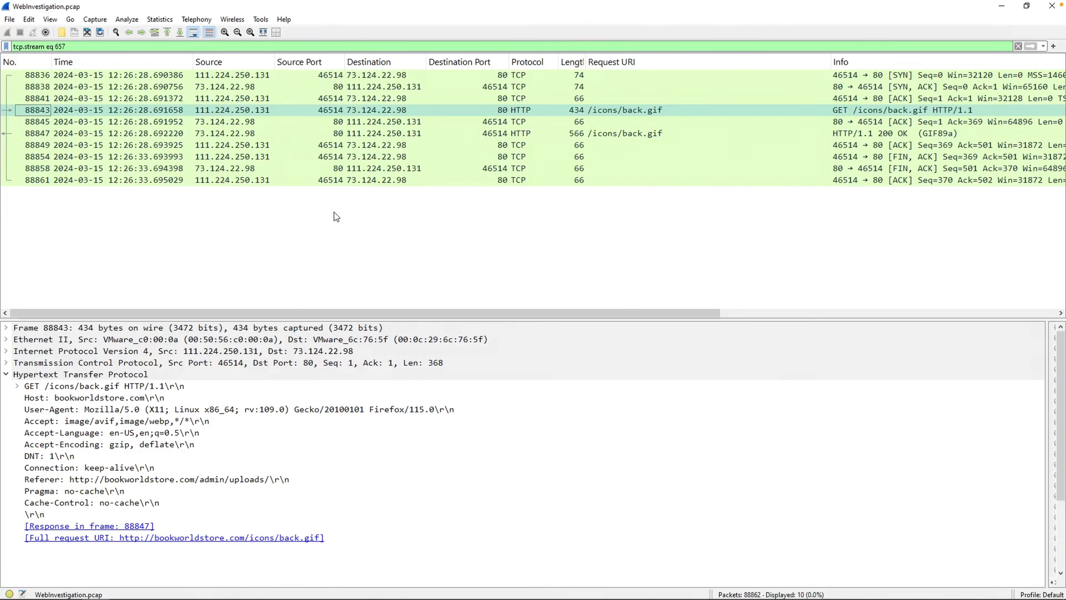
# Switch to the CyberDefenders lab page in the browser and submit 111.224.250.131 as the question 1 answer, checking the address in Wireshark.
pyautogui.hotkey('alt', 'Tab')
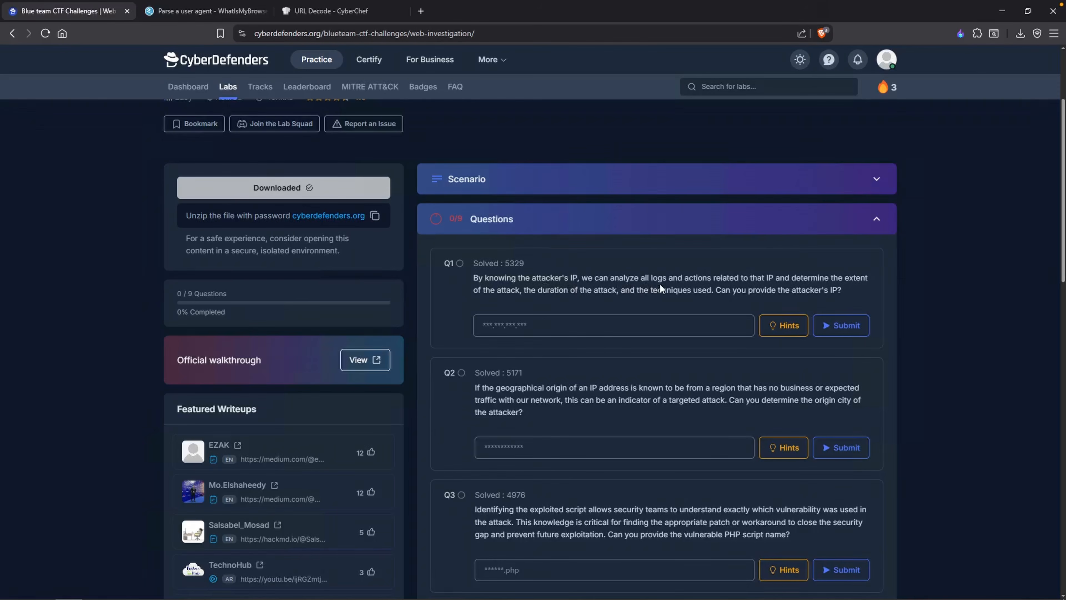
pyautogui.moveTo(755, 290); pyautogui.dragTo(824, 291)
pyautogui.click(570, 327)
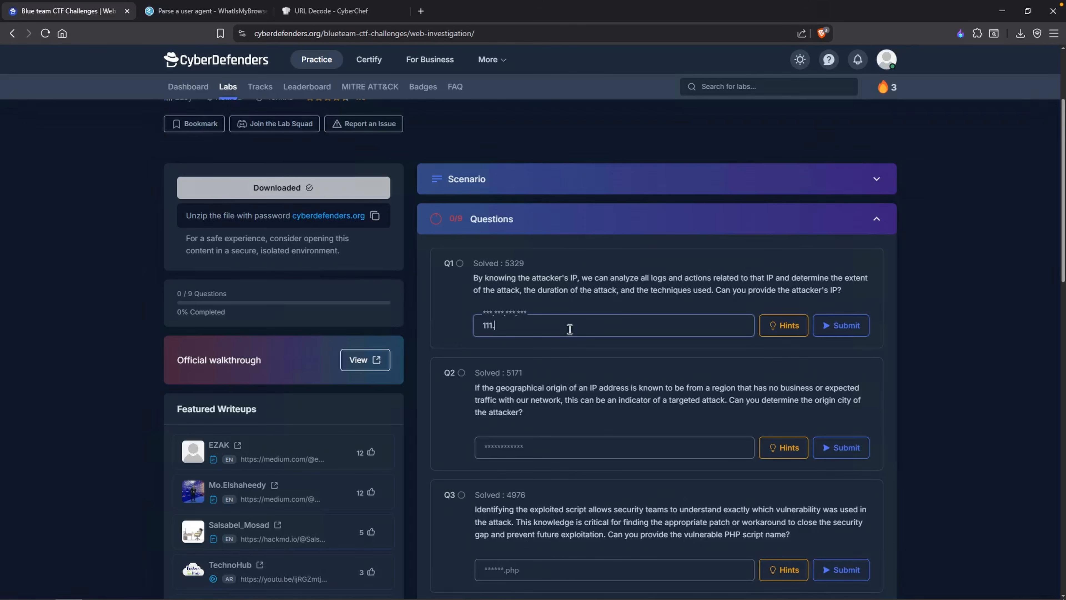
pyautogui.click(99, 599)
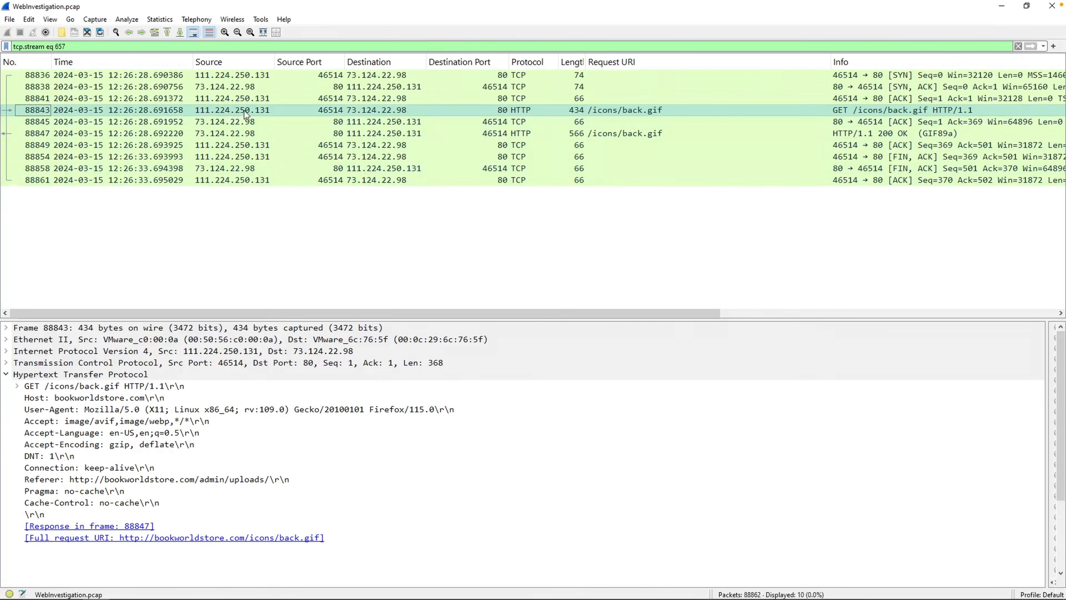
pyautogui.hotkey('alt', 'Tab')
pyautogui.write('111.224.')
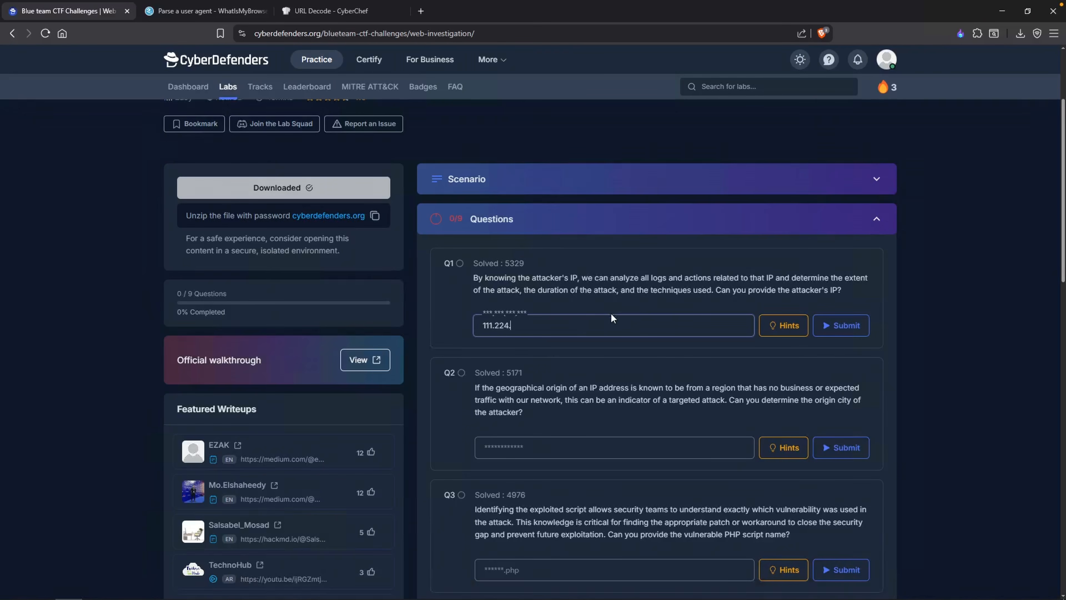
pyautogui.write('250.131')
pyautogui.press('Return')
# Copy the attacker's IP from the question 1 answer and look up its geolocation on ipinfo.io.
pyautogui.moveTo(735, 401); pyautogui.dragTo(811, 403)
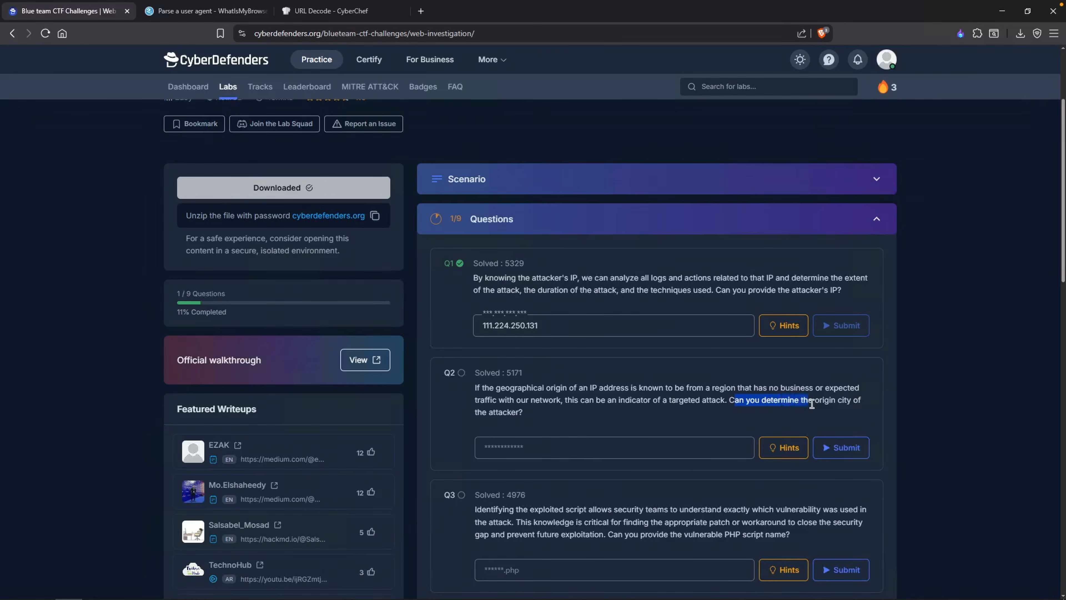
pyautogui.click(812, 404)
pyautogui.moveTo(573, 323); pyautogui.dragTo(481, 329)
pyautogui.rightClick(495, 330)
pyautogui.click(529, 369)
pyautogui.click(425, 11)
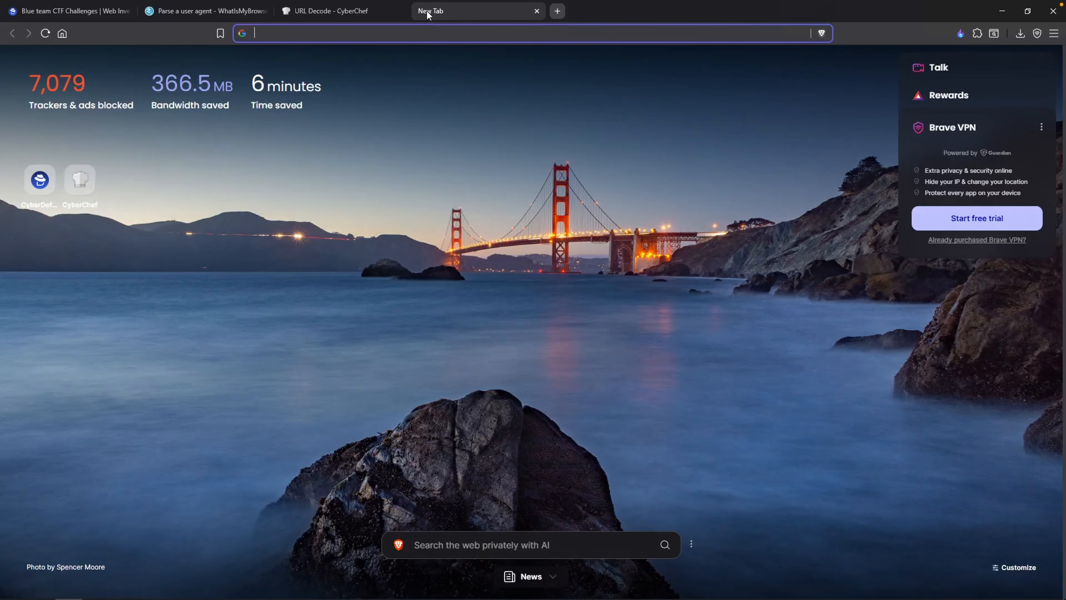
pyautogui.write('ipinfo.io')
pyautogui.press('Return')
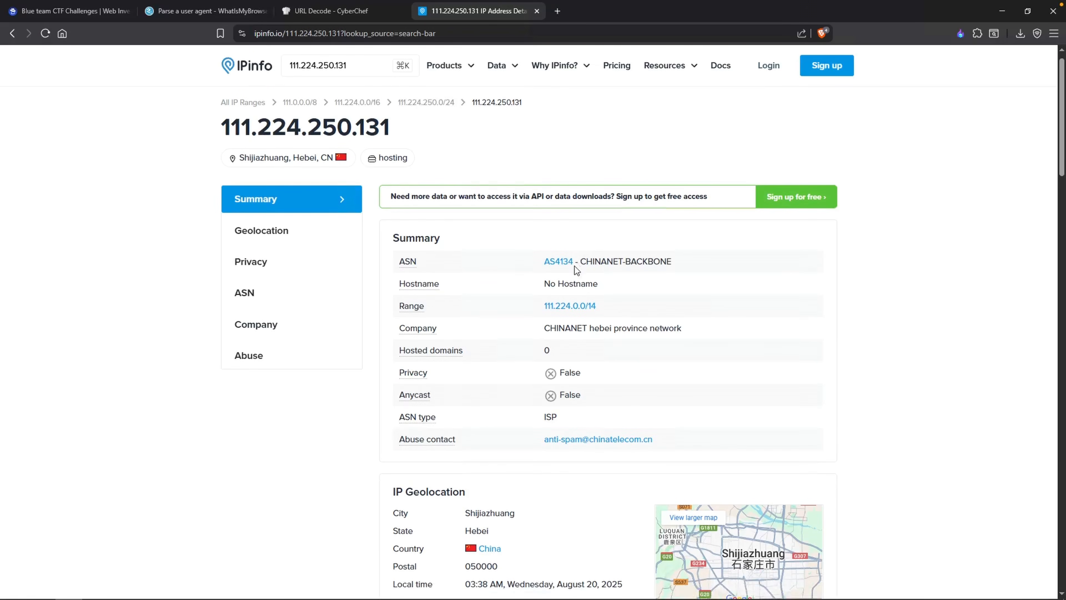
pyautogui.scroll(-1, 570, 268)
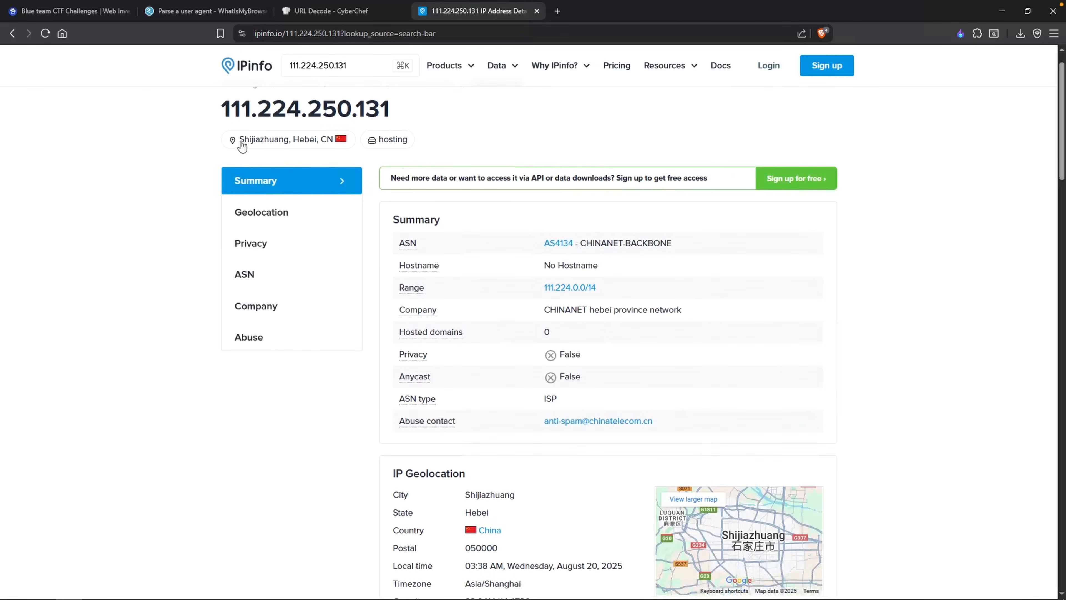
# Copy the city Shijiazhuang from the IP geolocation details and submit it as the question 2 answer.
pyautogui.click(63, 11)
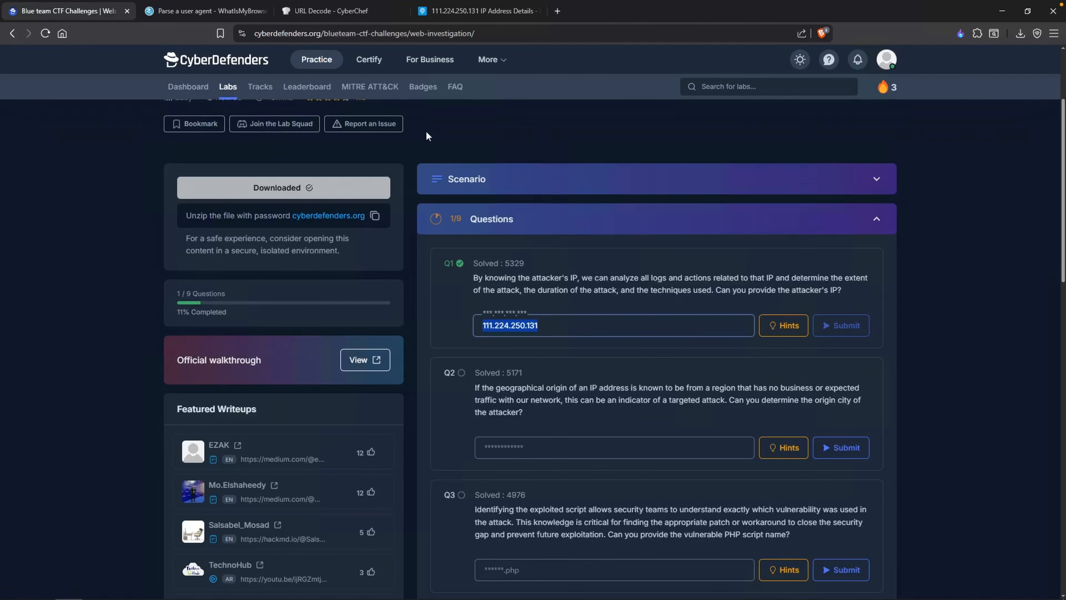
pyautogui.click(479, 11)
pyautogui.moveTo(516, 451); pyautogui.dragTo(468, 448)
pyautogui.rightClick(468, 448)
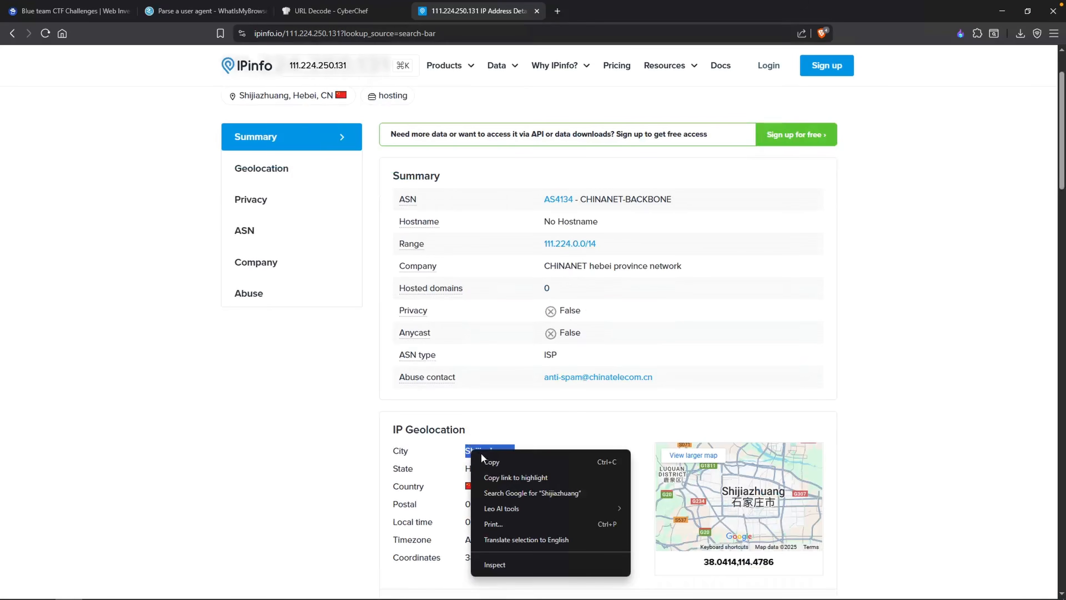
pyautogui.click(488, 457)
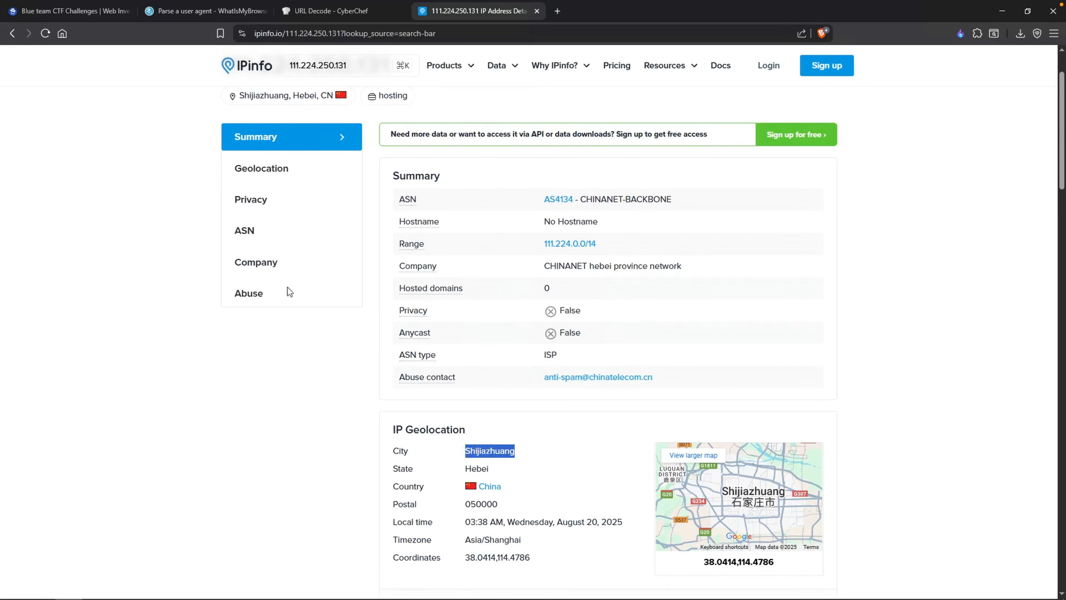
pyautogui.click(63, 11)
pyautogui.click(613, 447)
pyautogui.hotkey('ctrl', 'v')
pyautogui.click(844, 456)
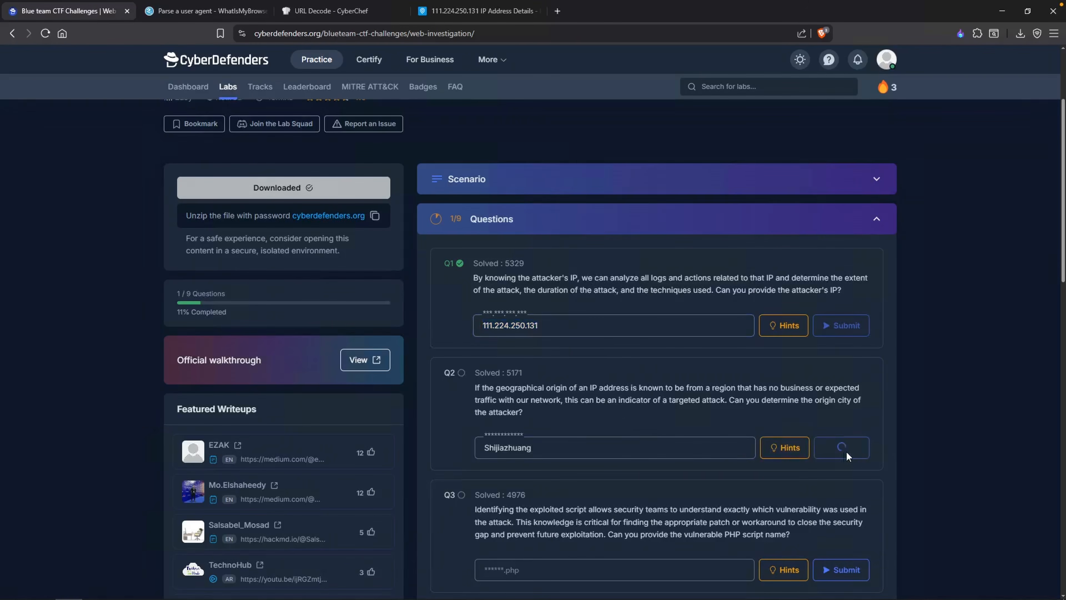
# Read question 3 about the vulnerable PHP script and check the uploaded file NVri2vhp.php in the Notepad notes.
pyautogui.scroll(-4, 706, 466)
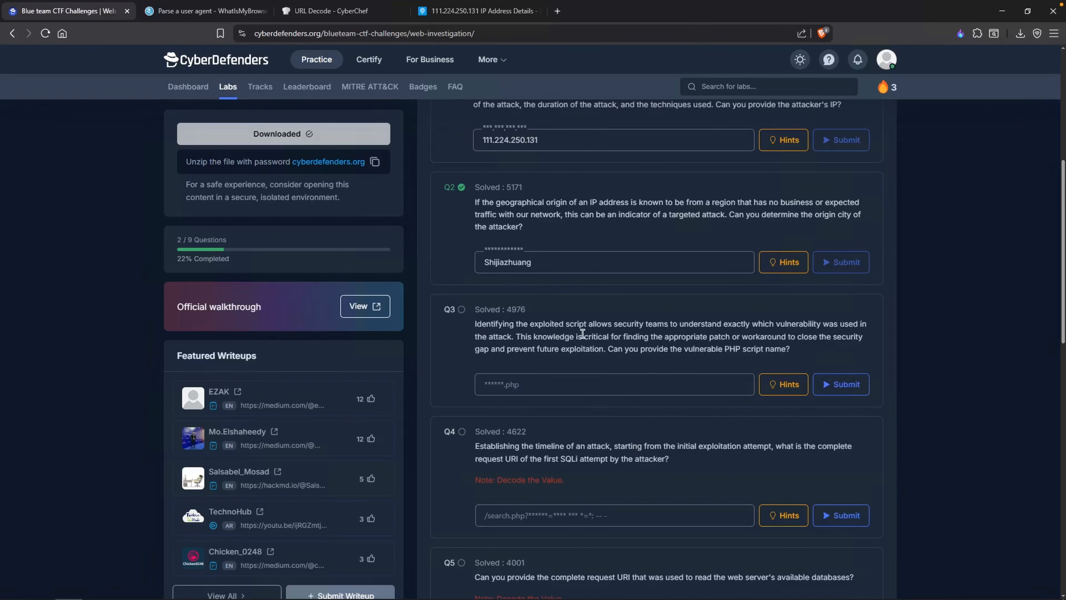
pyautogui.moveTo(625, 349); pyautogui.dragTo(785, 349)
pyautogui.click(692, 337)
pyautogui.hotkey('alt', 'Tab')
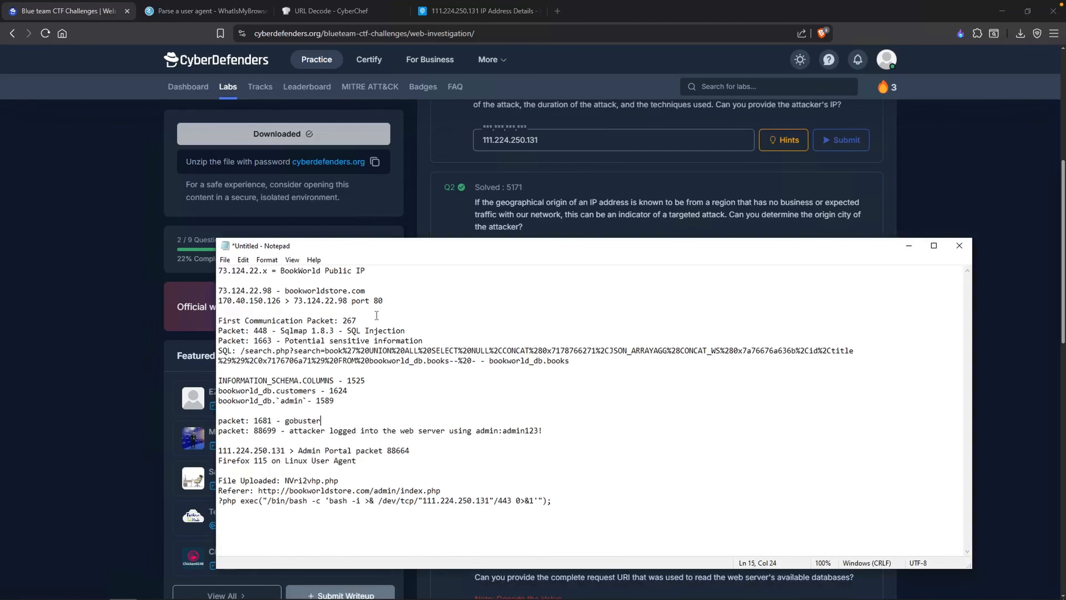
pyautogui.moveTo(339, 481); pyautogui.dragTo(285, 481)
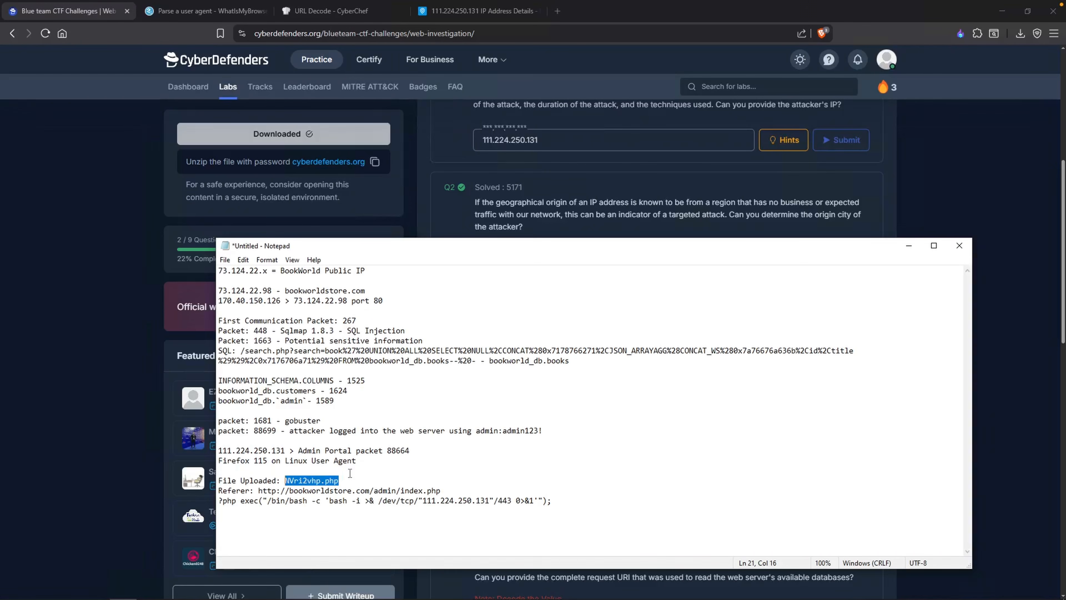
pyautogui.hotkey('alt', 'Tab')
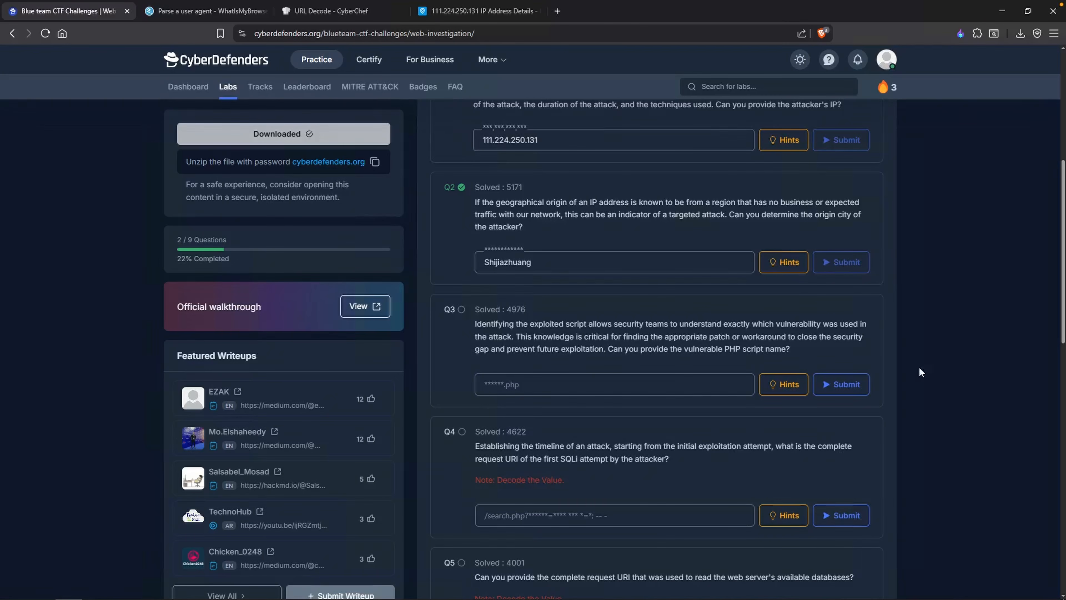
# Find the exploited script in the noted SQL injection URI and submit search.php as the question 3 answer.
pyautogui.click(123, 589)
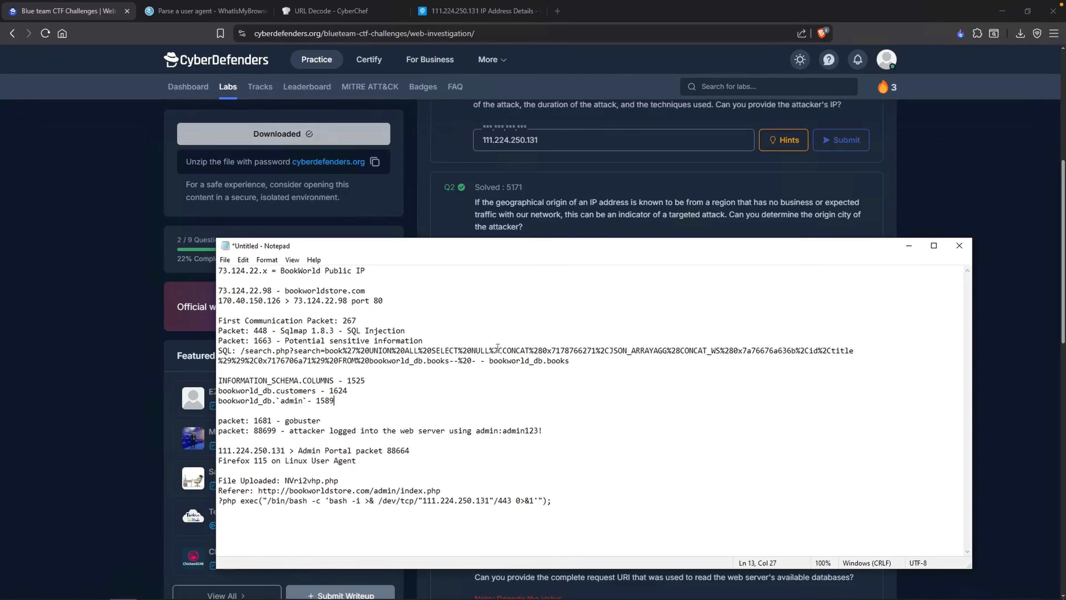
pyautogui.moveTo(580, 365); pyautogui.dragTo(374, 351)
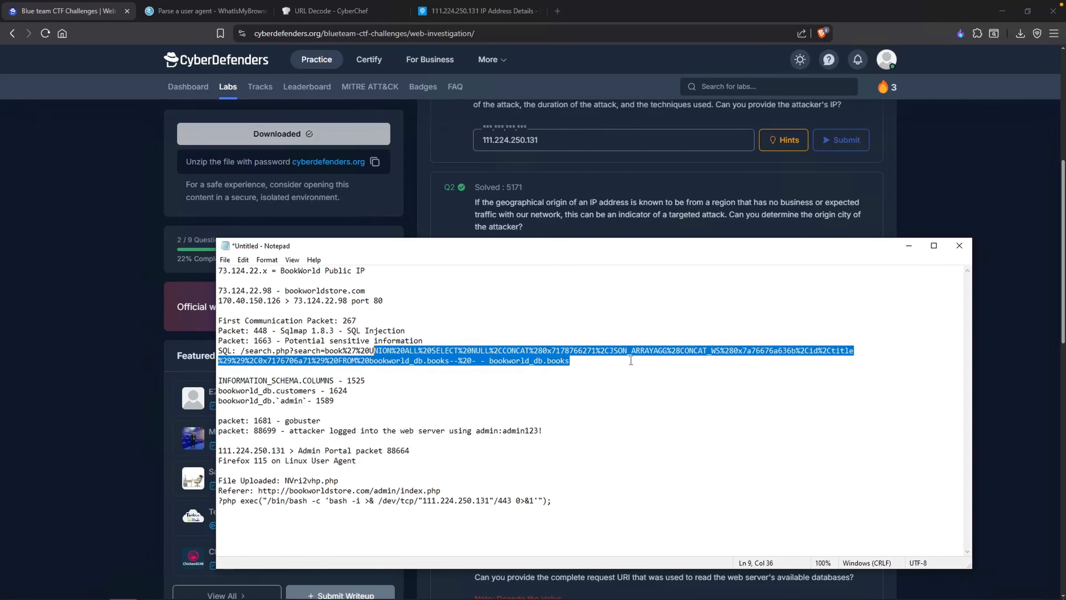
pyautogui.click(492, 374)
pyautogui.moveTo(290, 351); pyautogui.dragTo(247, 351)
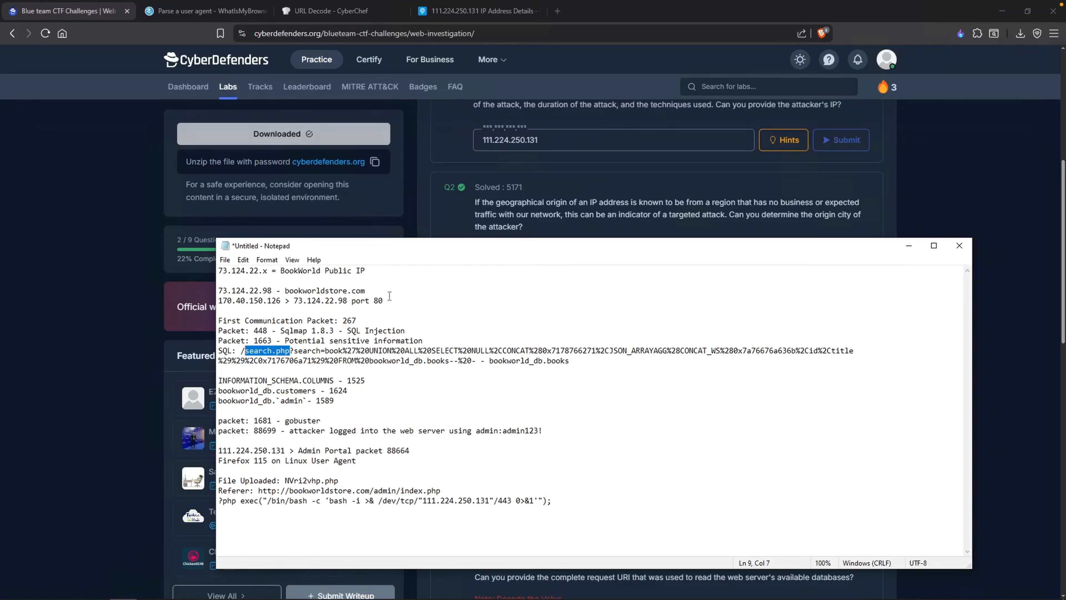
pyautogui.hotkey('alt', 'Tab')
pyautogui.click(841, 385)
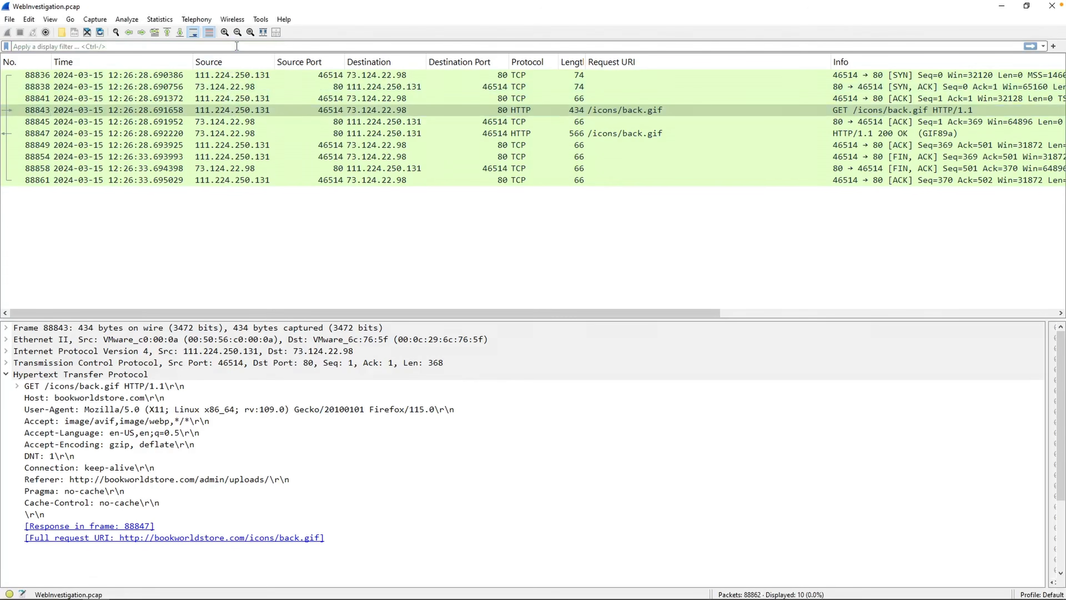
# Switch to Wireshark, filter the capture by http and examine the gobuster user agent of packet 83627.
pyautogui.write('http')
pyautogui.press('Return')
pyautogui.click(703, 207)
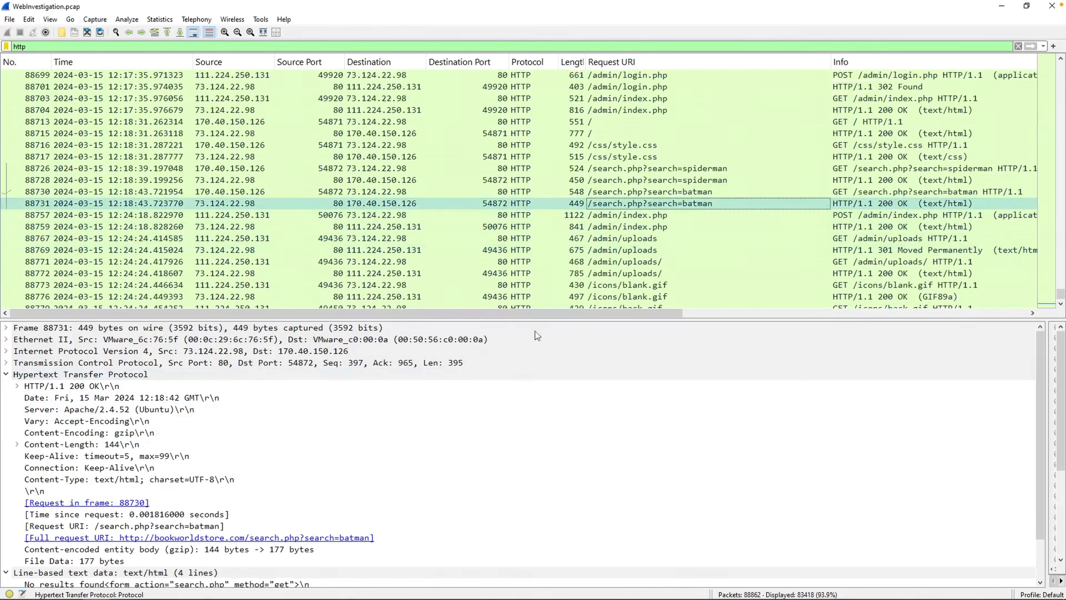
pyautogui.scroll(-1, 378, 455)
pyautogui.scroll(1, 271, 466)
pyautogui.scroll(1, 688, 221)
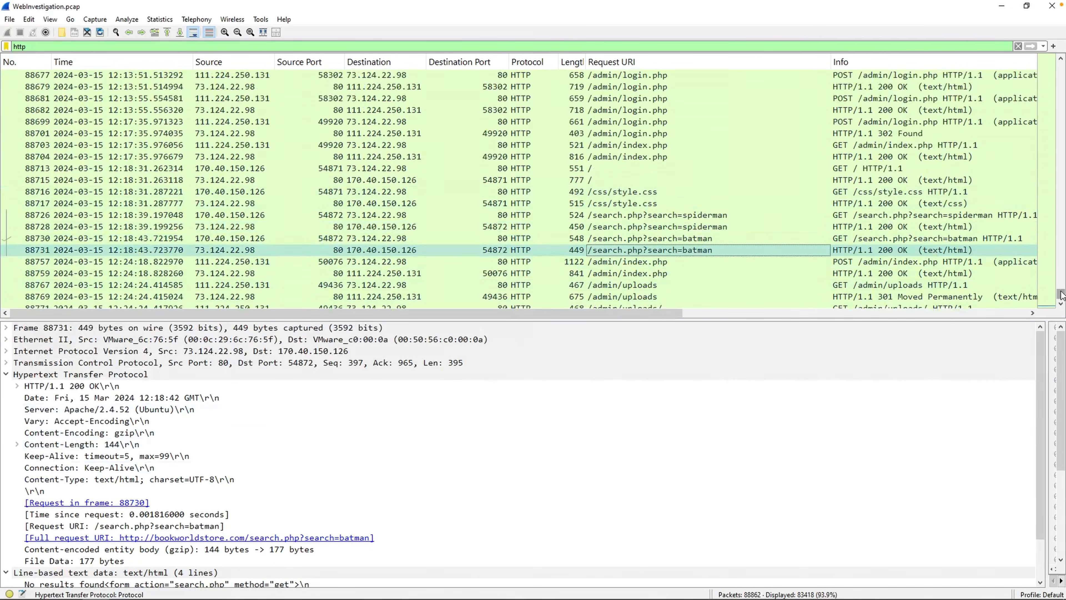
pyautogui.moveTo(1062, 294); pyautogui.dragTo(1061, 281)
pyautogui.scroll(11, 747, 232)
pyautogui.click(714, 250)
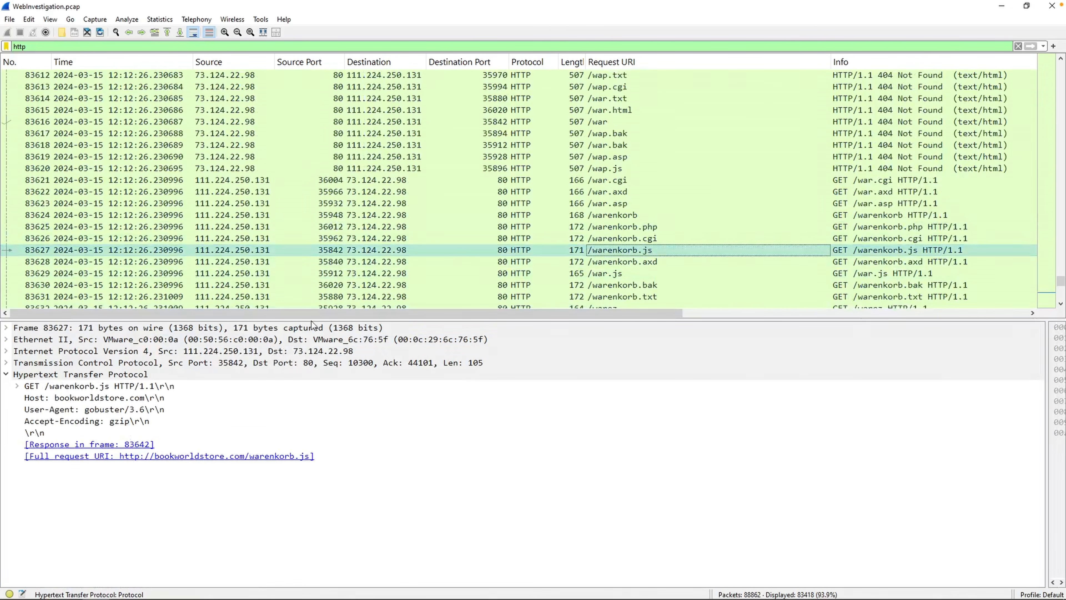
pyautogui.rightClick(68, 414)
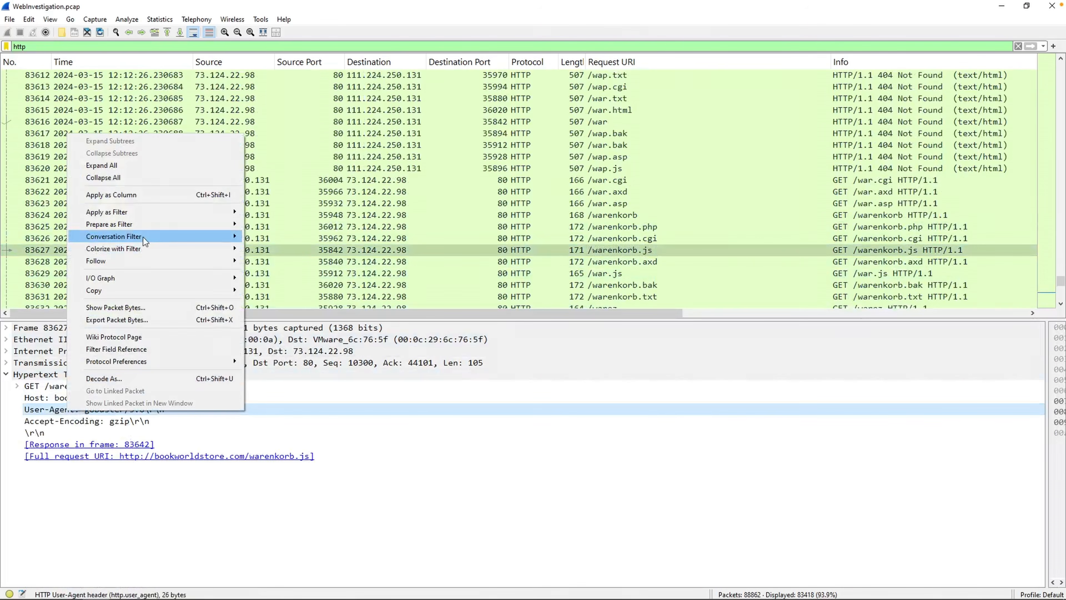
pyautogui.moveTo(177, 215)
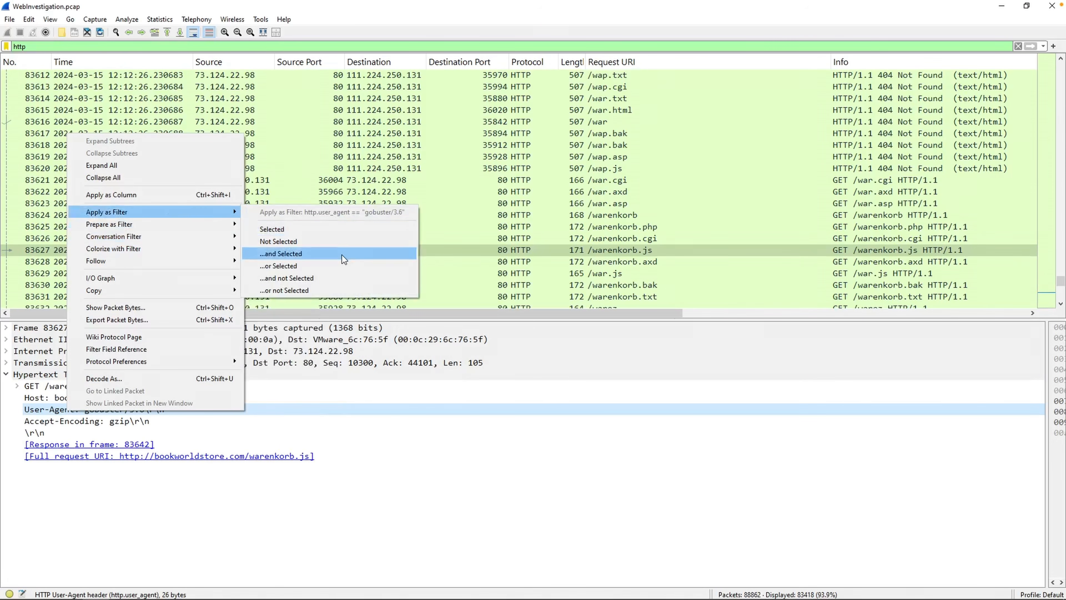
pyautogui.click(862, 238)
pyautogui.moveTo(1061, 279); pyautogui.dragTo(1060, 68)
pyautogui.click(698, 230)
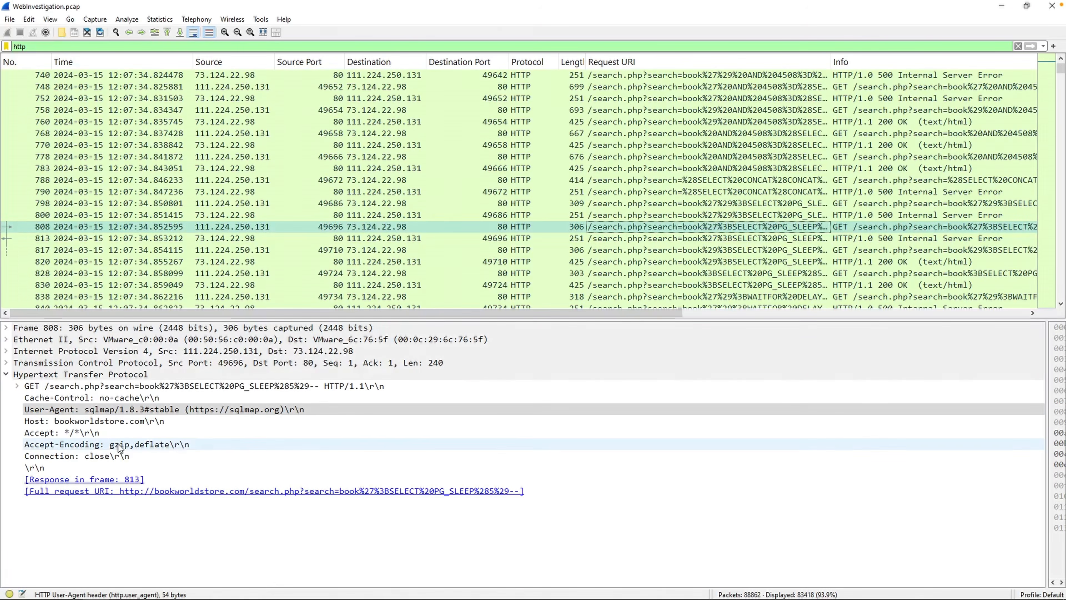
pyautogui.click(78, 410)
pyautogui.rightClick(115, 409)
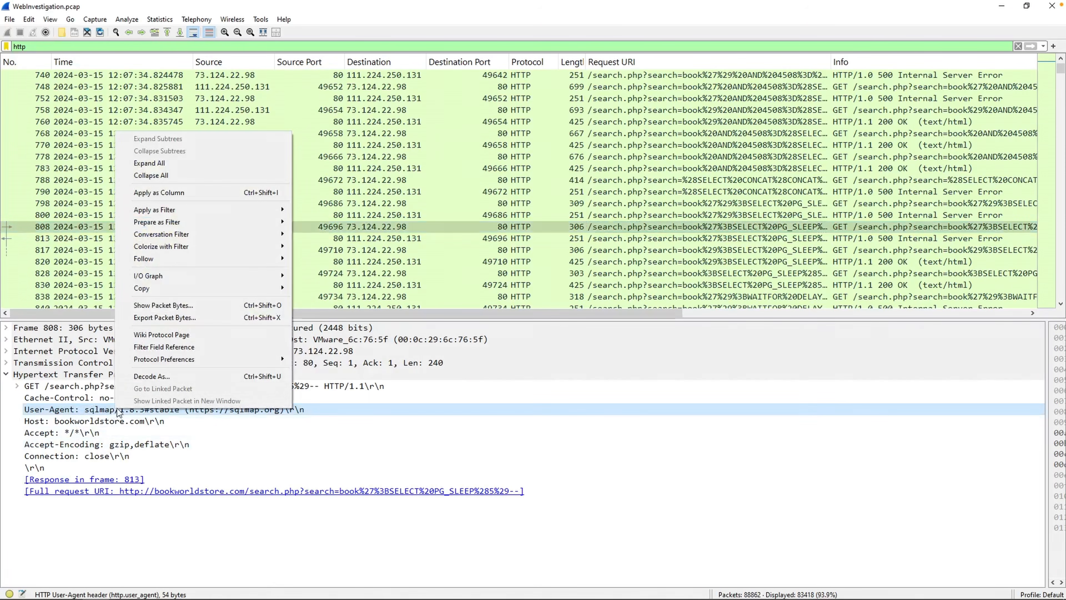
pyautogui.moveTo(186, 208)
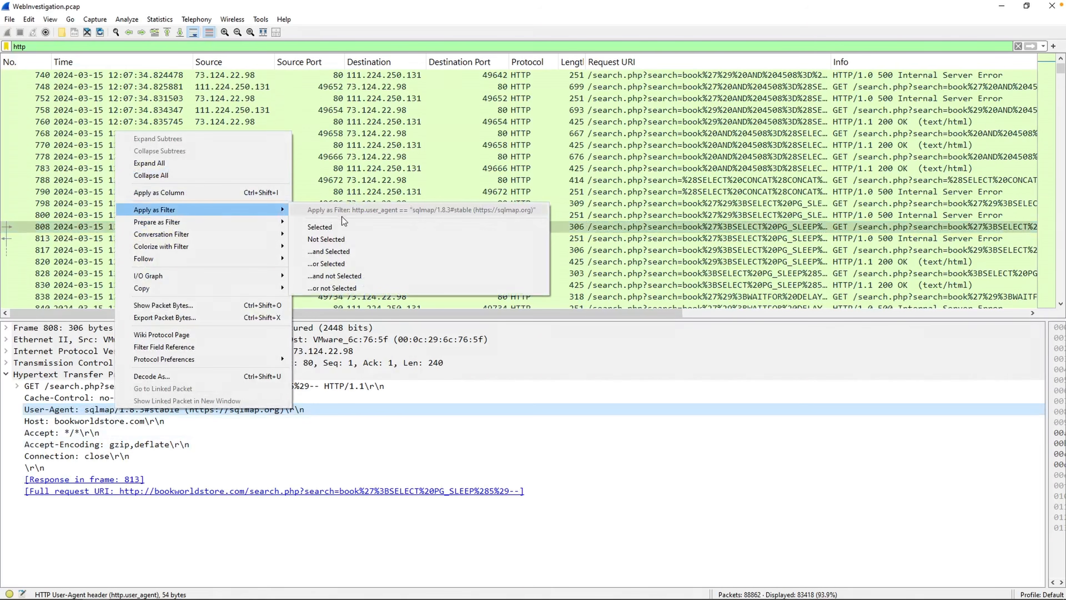
pyautogui.click(345, 226)
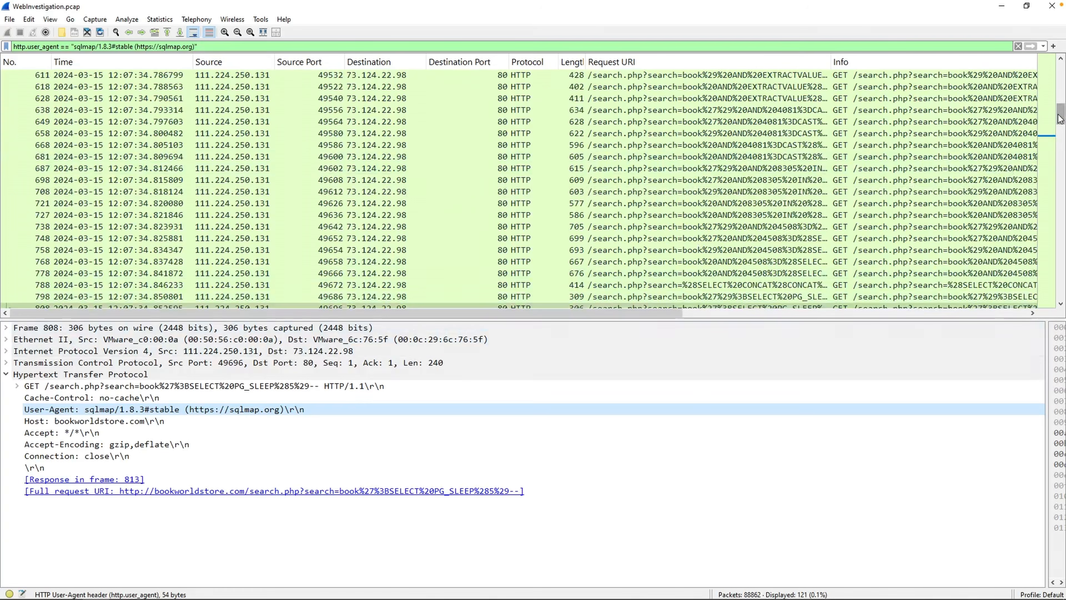
# Widen the Request URI column and copy the search.php GET request line of packet 426 for the question 4 answer.
pyautogui.moveTo(1061, 114); pyautogui.dragTo(1061, 68)
pyautogui.moveTo(830, 61); pyautogui.dragTo(924, 62)
pyautogui.click(634, 85)
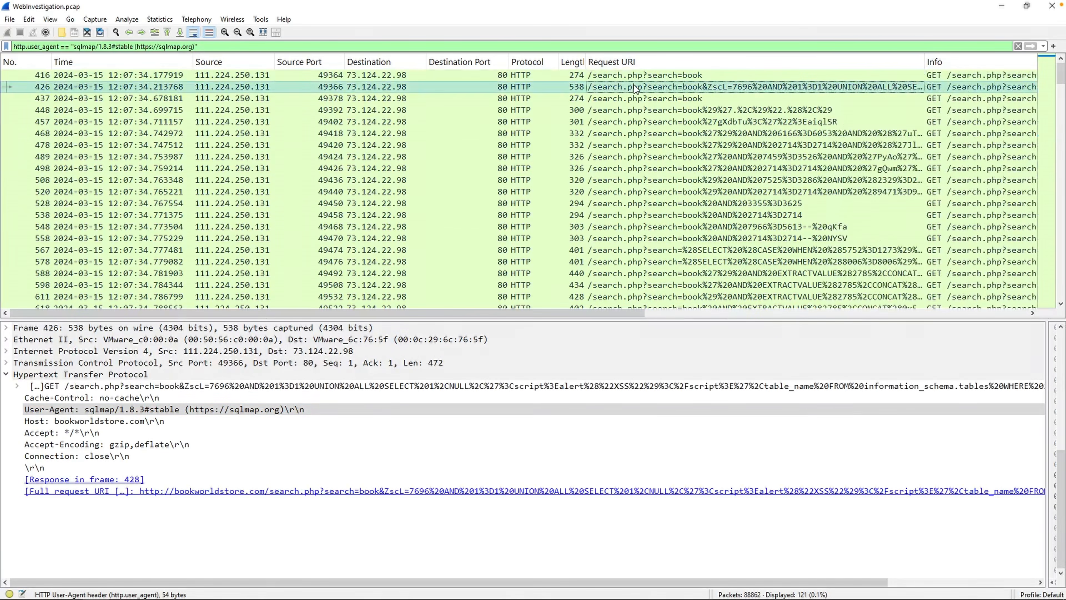
pyautogui.rightClick(634, 85)
pyautogui.click(319, 386)
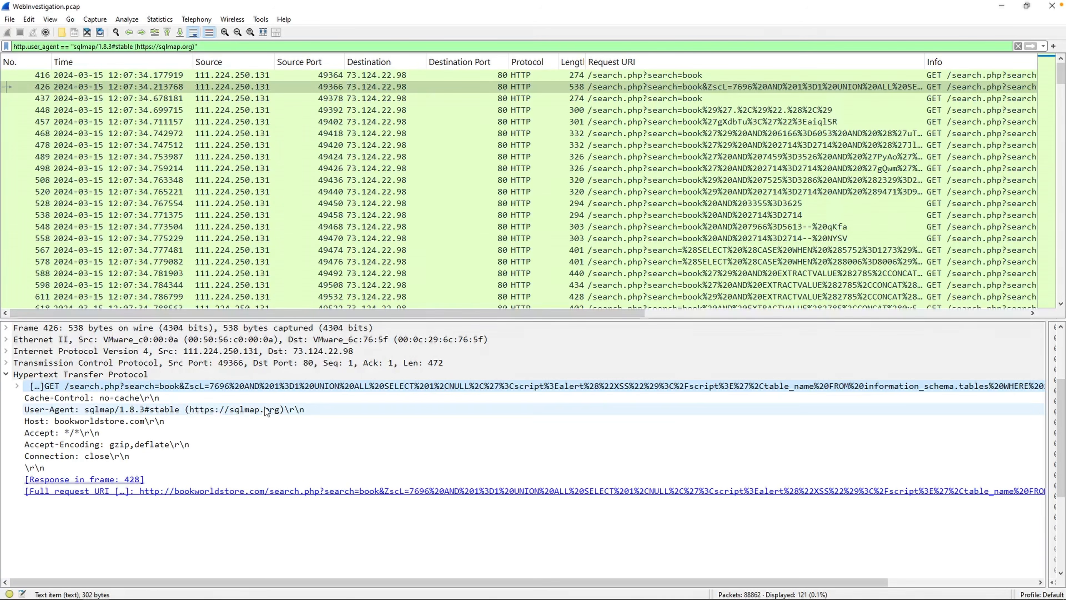
pyautogui.rightClick(318, 383)
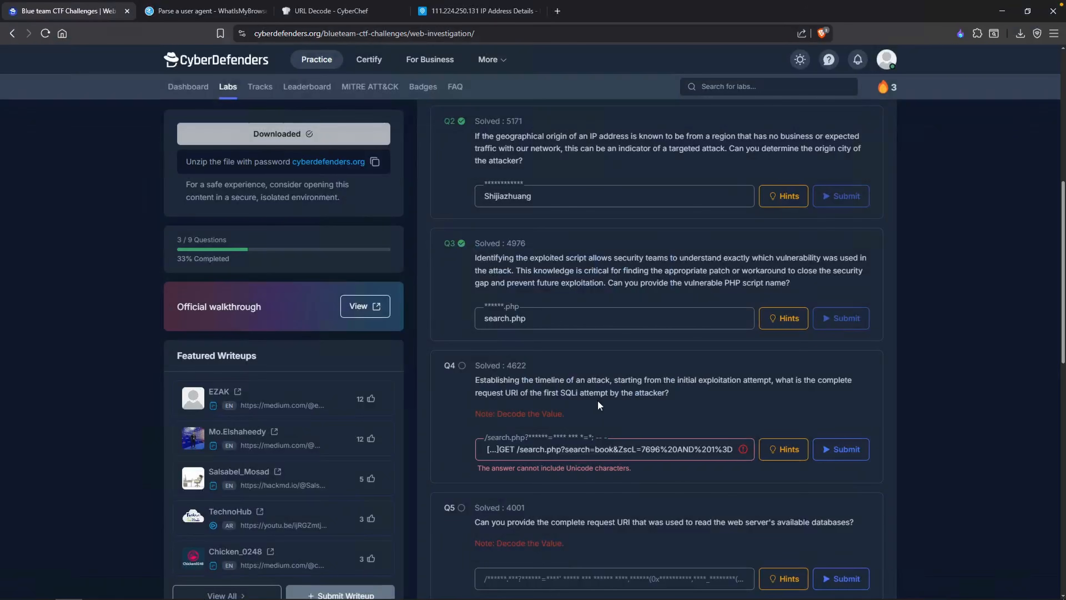
# Take the sqlmap request line out of the question 4 answer and URL-decode it in CyberChef.
pyautogui.moveTo(566, 414); pyautogui.dragTo(512, 413)
pyautogui.click(582, 410)
pyautogui.tripleClick(593, 455)
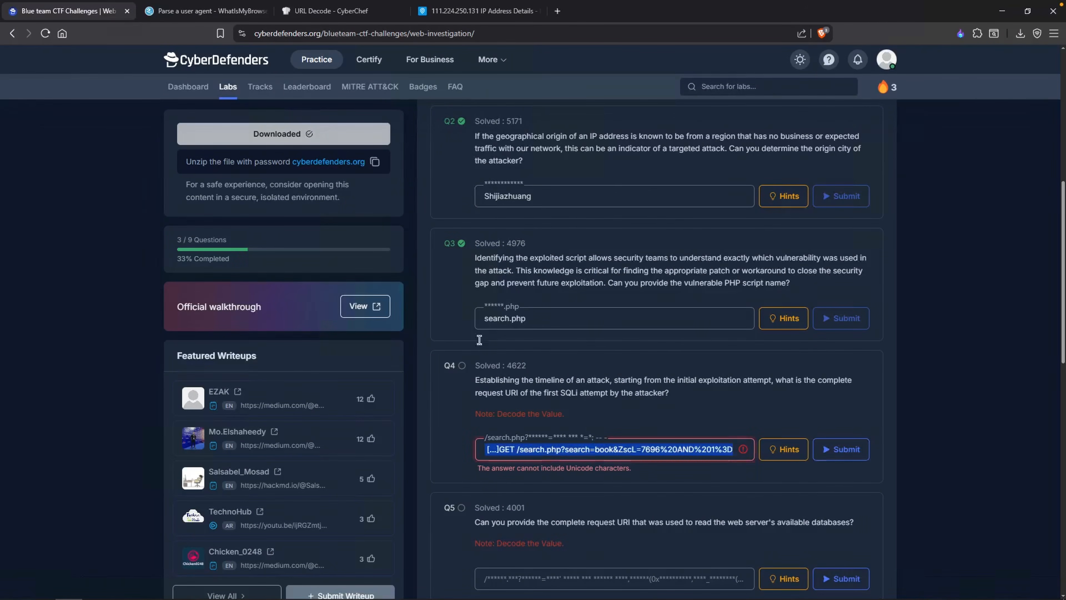
pyautogui.click(337, 11)
pyautogui.click(665, 153)
pyautogui.hotkey('ctrl', 'a')
pyautogui.write('[…]GET /search.php?search=book&ZscL=7696%20AND%201%3D1%20UNION%20ALL%20SELECT%201%2CNULL%2C%27%3Cscript%3Ealert%28%22XSS%22%29%3C%2Fscript%3E%27%2Ctable_name%20FROM%20information_schema.tables%20WHERE%202%3E1--%2F%2A%2A%2F%3B%20EXEC%20x')
pyautogui.moveTo(769, 298); pyautogui.dragTo(500, 292)
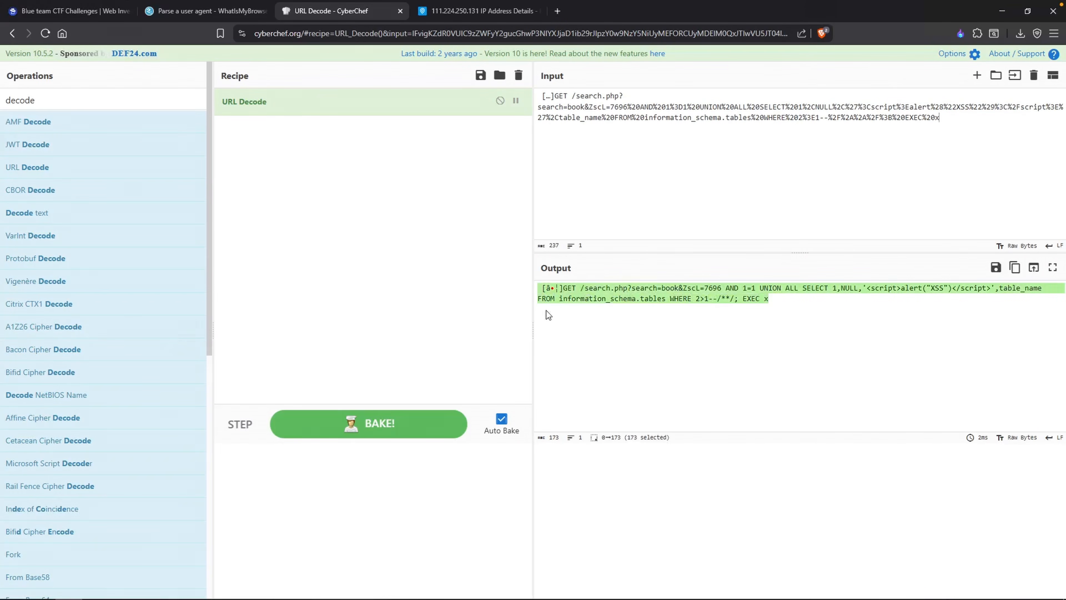
pyautogui.click(648, 330)
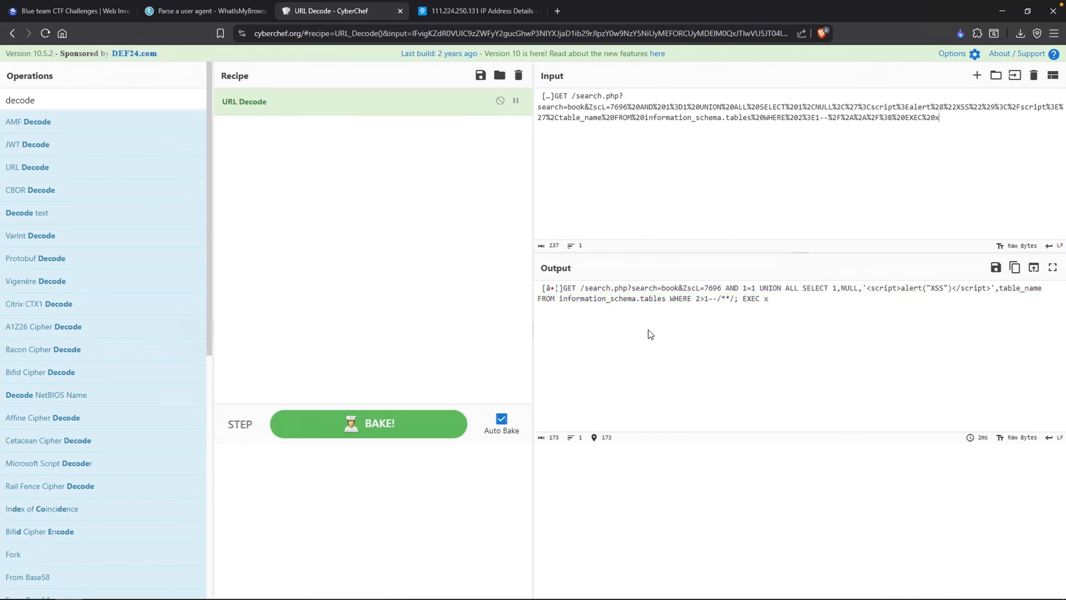
# Switch to Wireshark and filter the capture by ip.addr == 111.224.250.131 && http.
pyautogui.hotkey('alt', 'Tab')
pyautogui.click(678, 85)
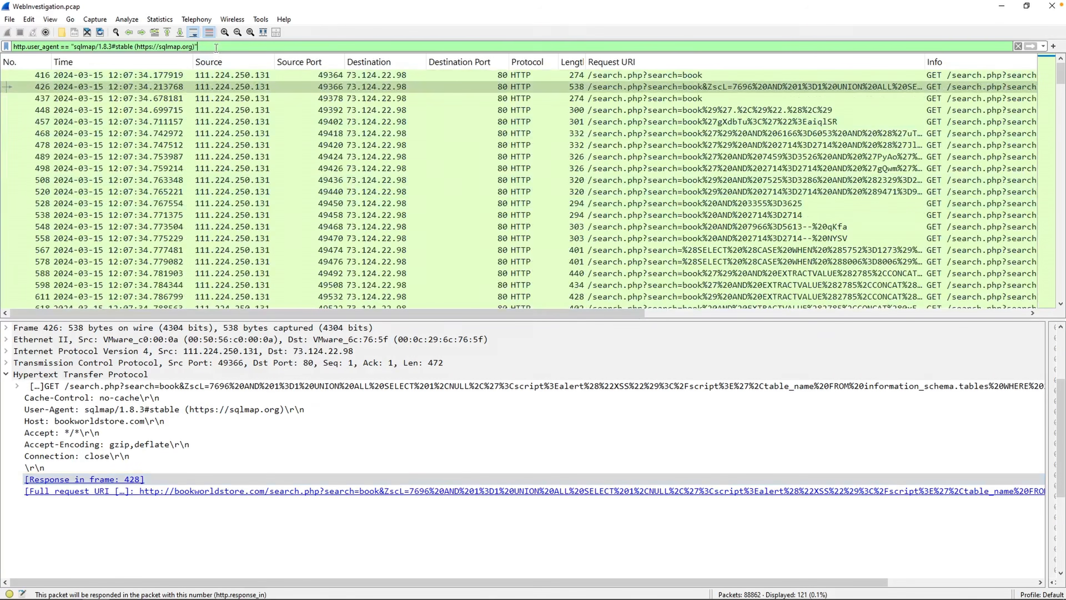
pyautogui.tripleClick(217, 49)
pyautogui.press('BackSpace')
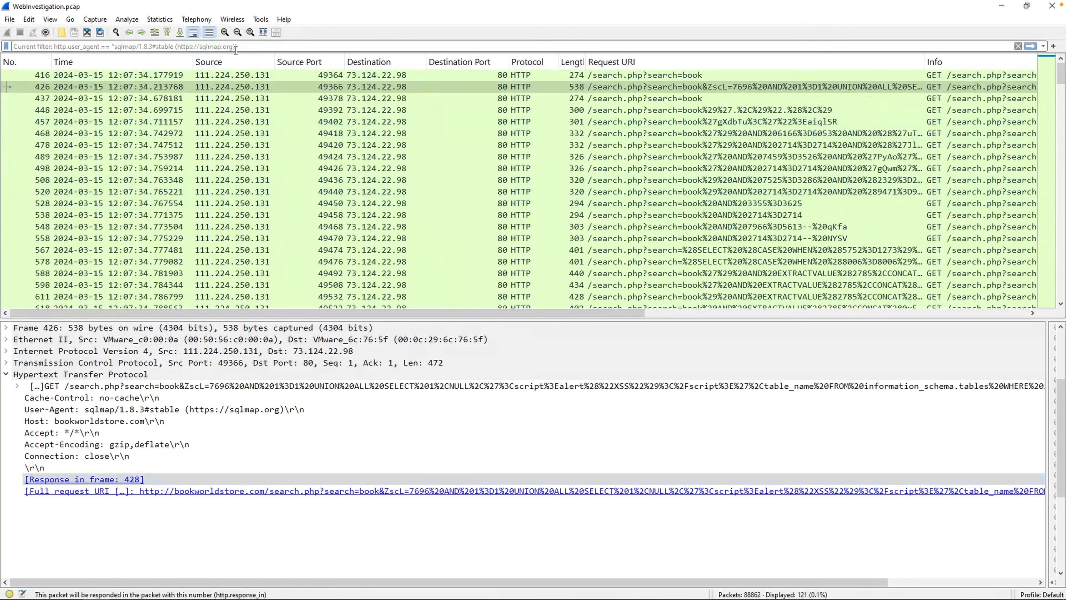
pyautogui.write('ip.addr ==')
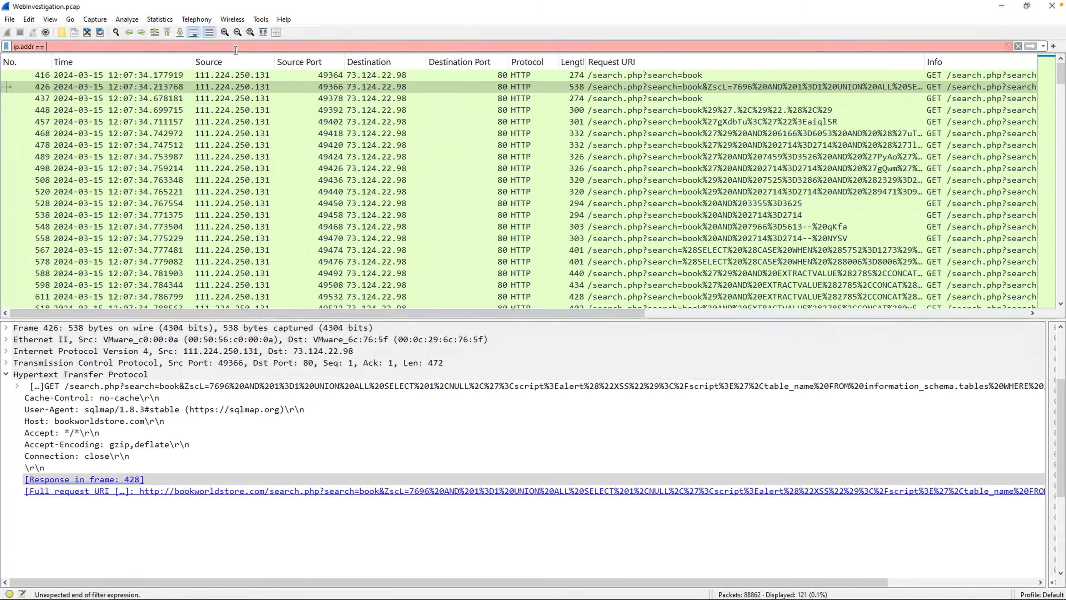
pyautogui.write(' 111.224.250.131')
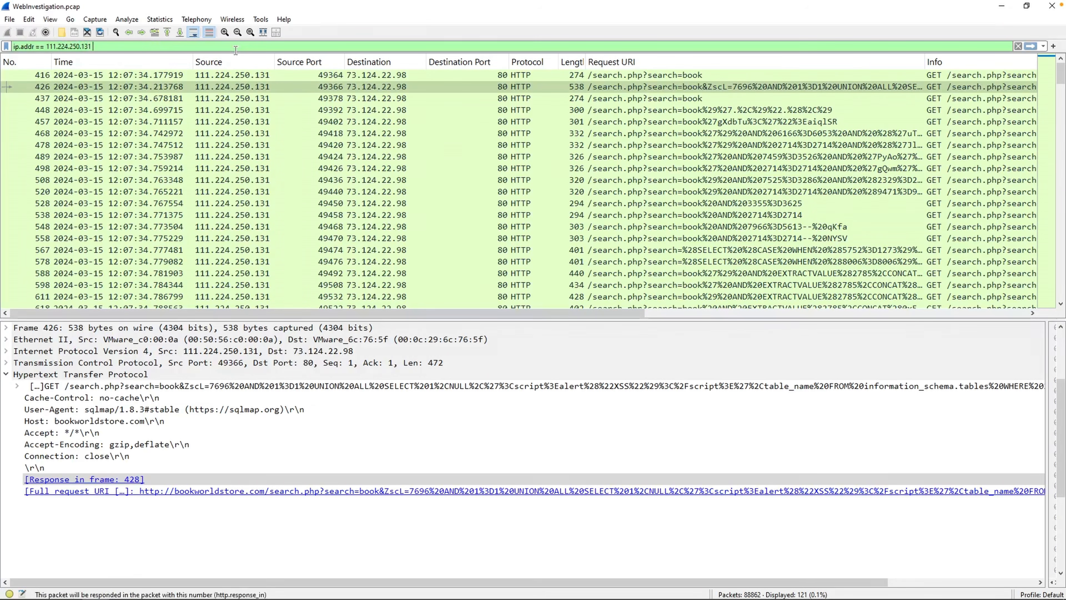
pyautogui.write(' && http')
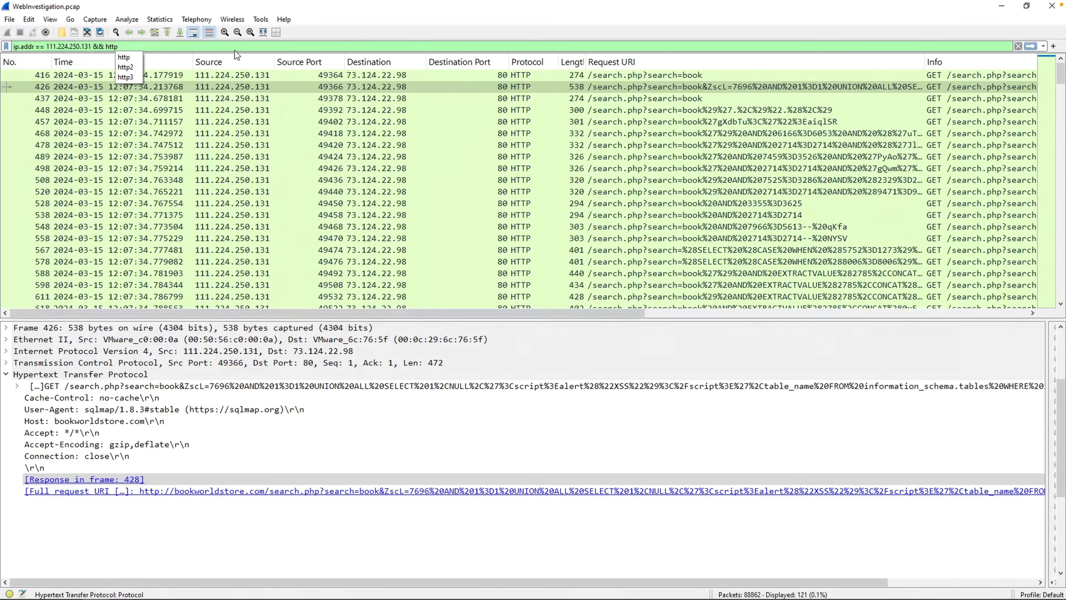
pyautogui.press('Return')
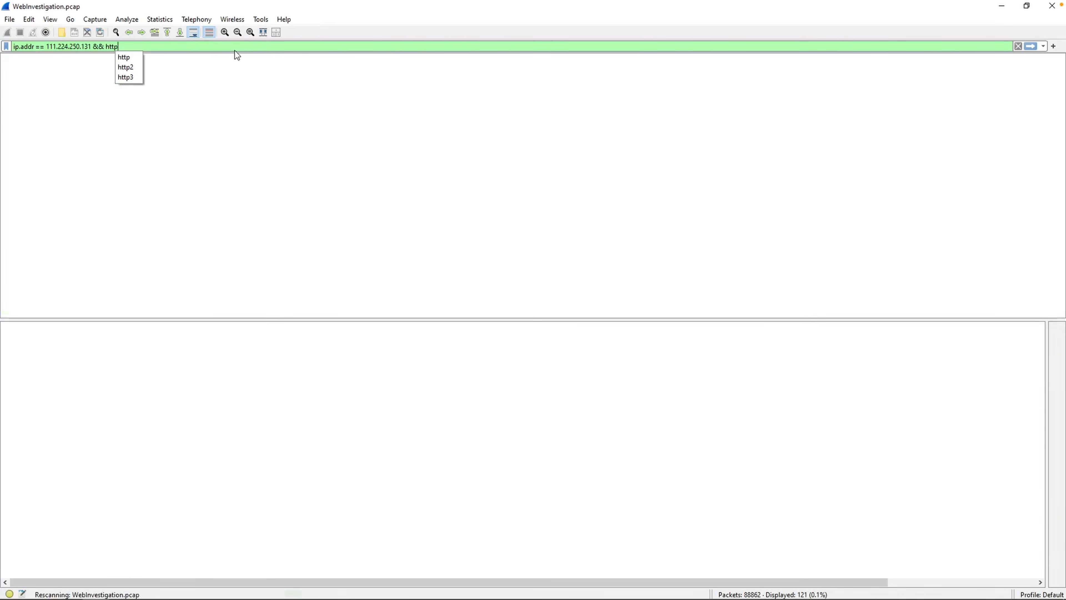
# Examine the search.php responses in packets 428 and 406 to trace the attacker's earliest SQL injection attempt.
pyautogui.scroll(1, 250, 63)
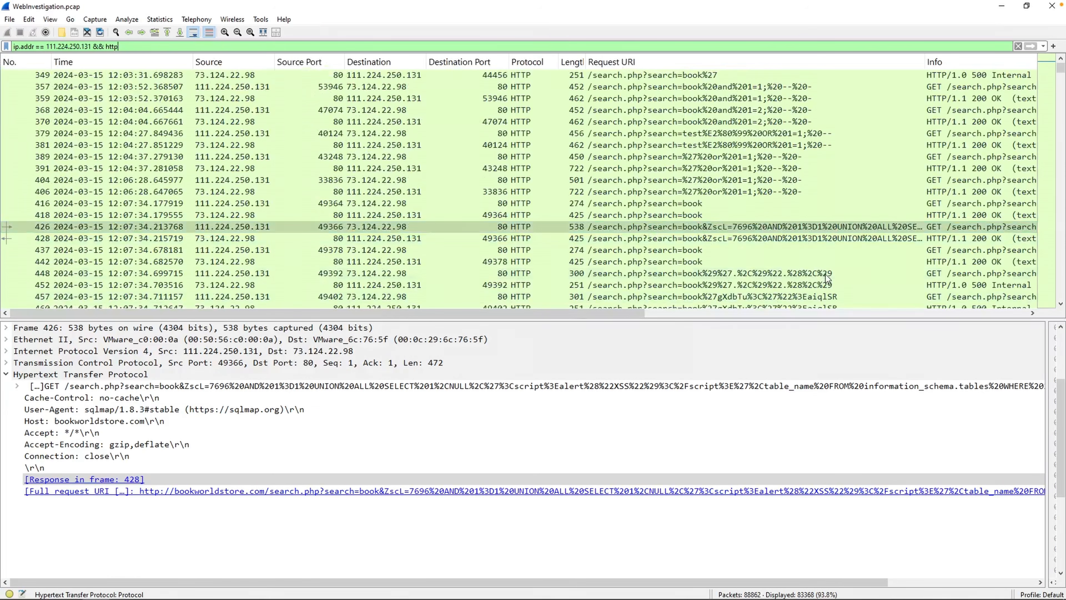
pyautogui.click(933, 239)
pyautogui.click(478, 487)
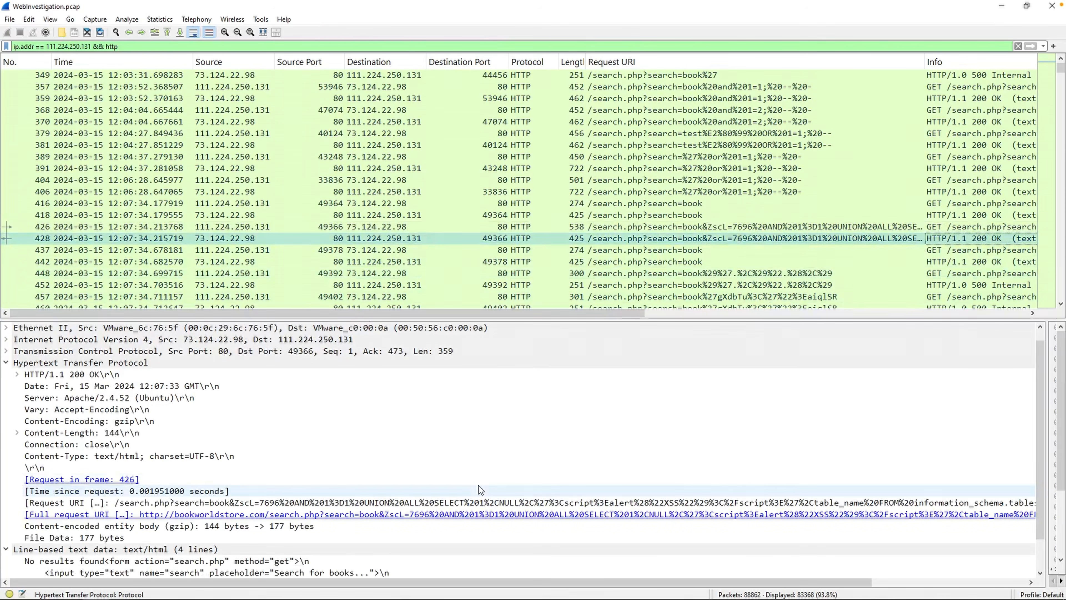
pyautogui.doubleClick(478, 488)
pyautogui.click(689, 188)
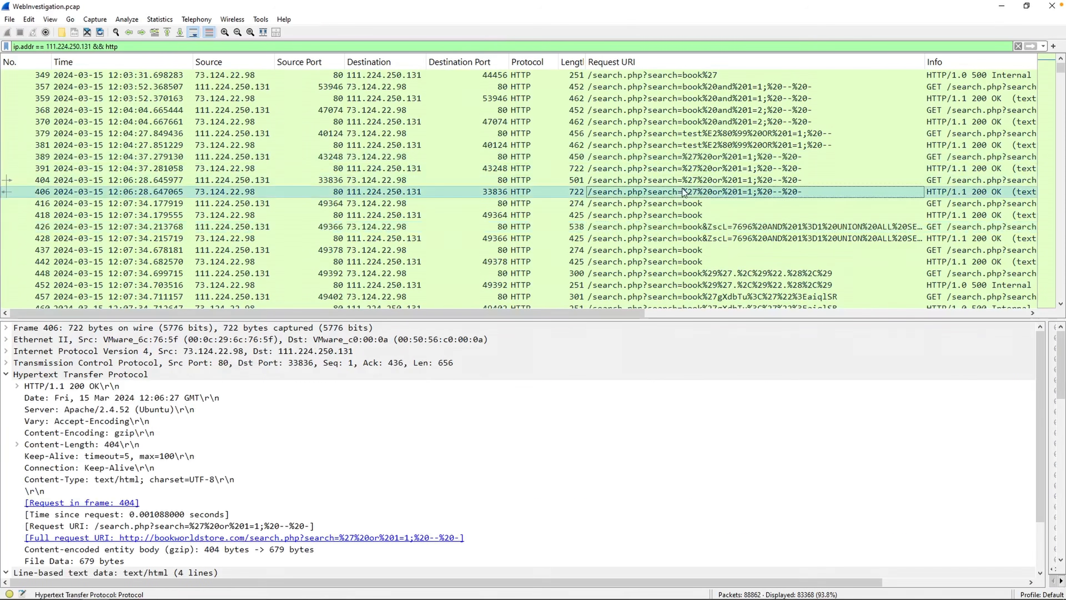
pyautogui.scroll(4, 688, 193)
# Copy the GET request line of packet 357, the earlier search.php request containing an "and 1=1" condition.
pyautogui.click(769, 215)
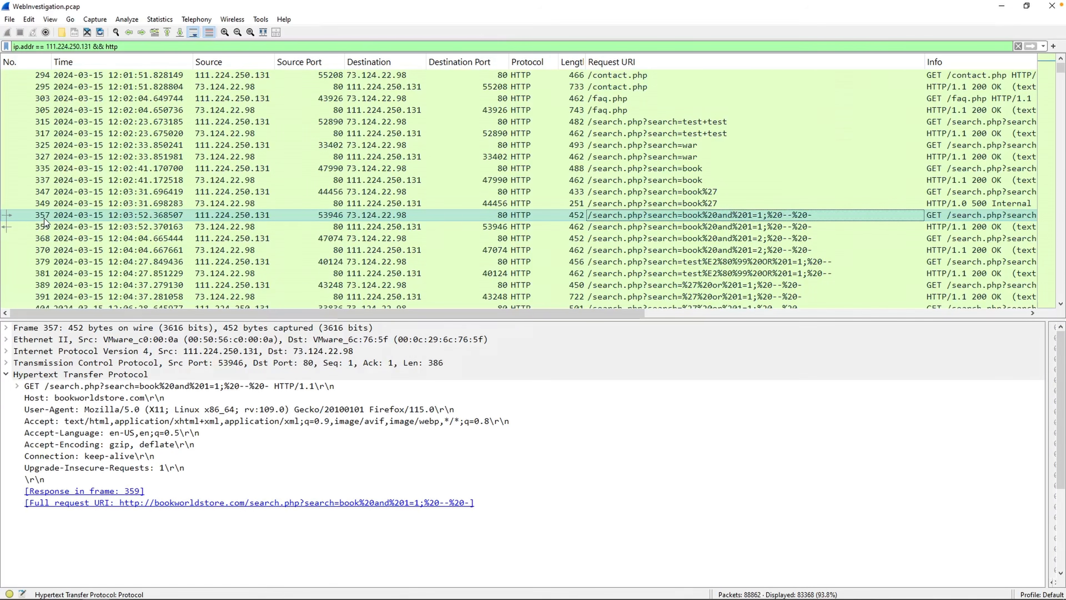
pyautogui.click(991, 231)
pyautogui.rightClick(921, 217)
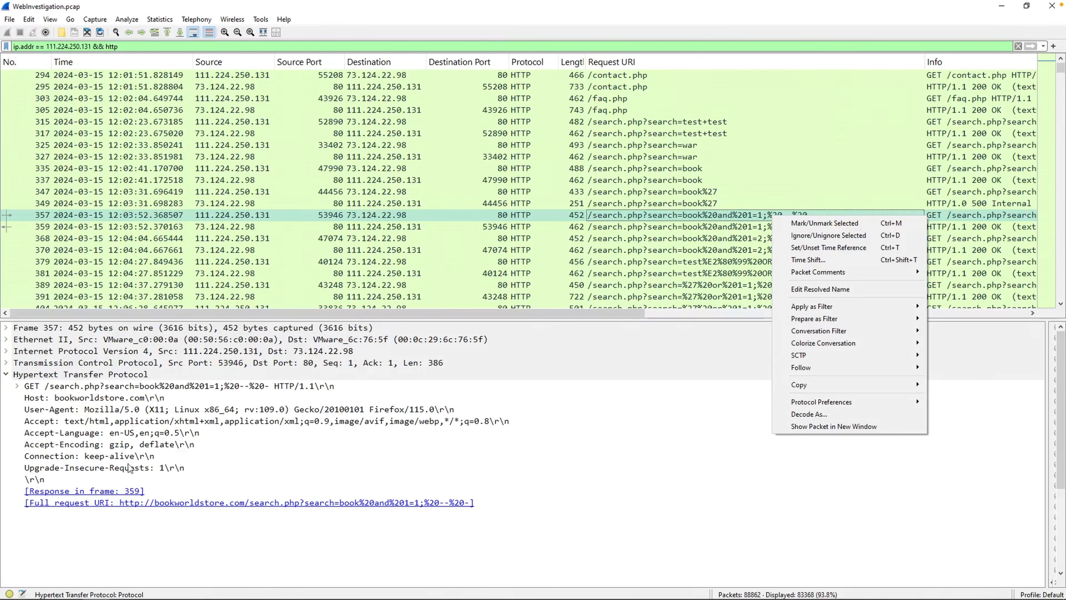
pyautogui.press('Escape')
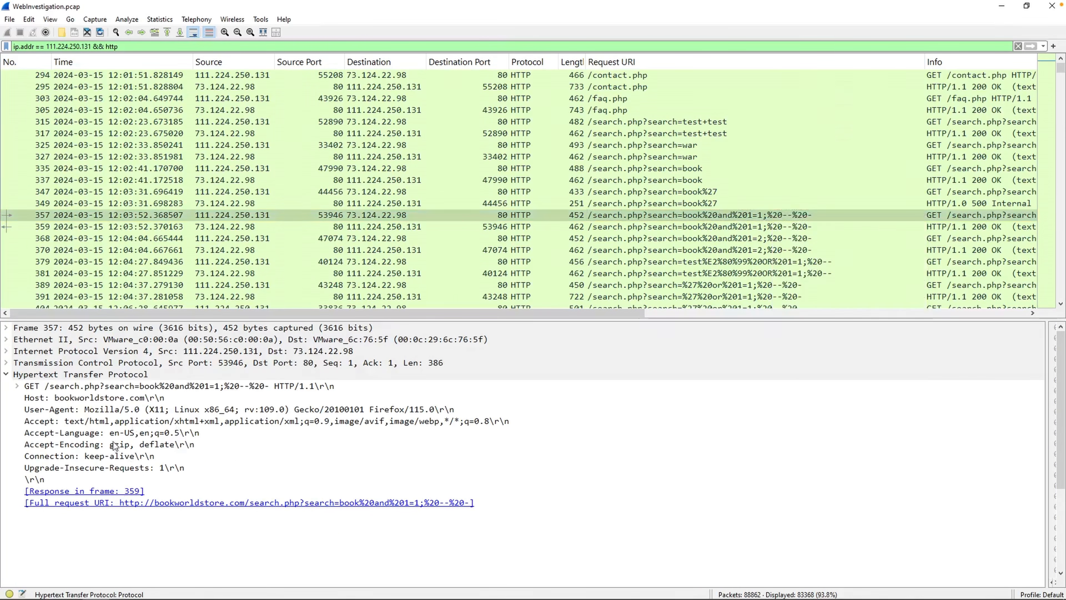
pyautogui.click(137, 386)
pyautogui.rightClick(135, 386)
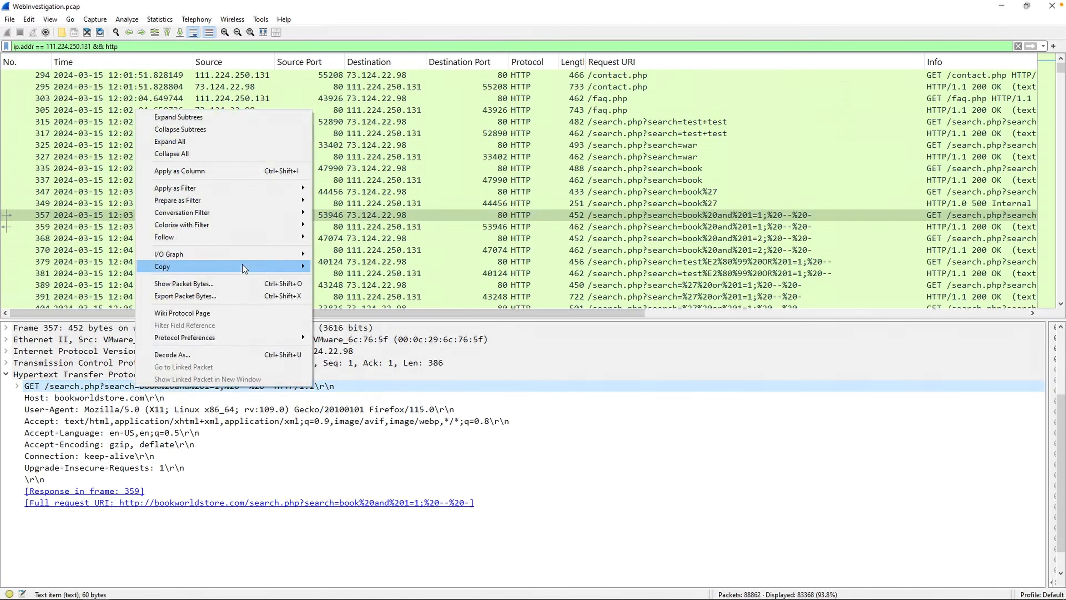
pyautogui.moveTo(242, 264)
pyautogui.click(352, 312)
# Switch to CyberChef, URL-decode the copied request line and use /search.php?search=book and 1=1; as the question 4 answer.
pyautogui.hotkey('alt', 'Tab')
pyautogui.hotkey('ctrl', 'a')
pyautogui.write('GET /search.php?search=book%20and%201=1;%20--%20- HTTP/1.1\\r\\n')
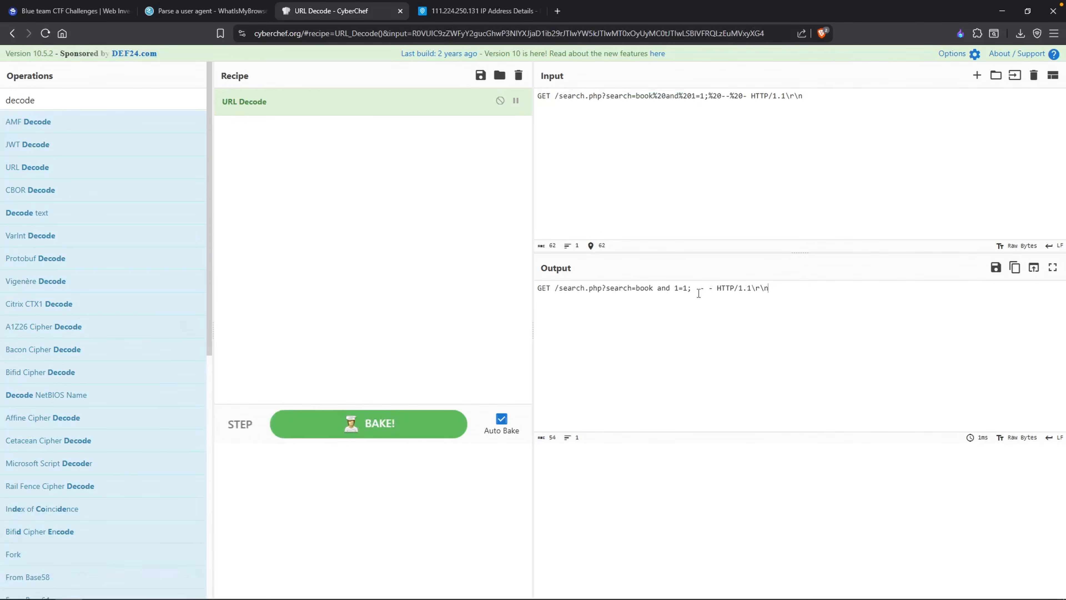
pyautogui.moveTo(691, 290); pyautogui.dragTo(556, 289)
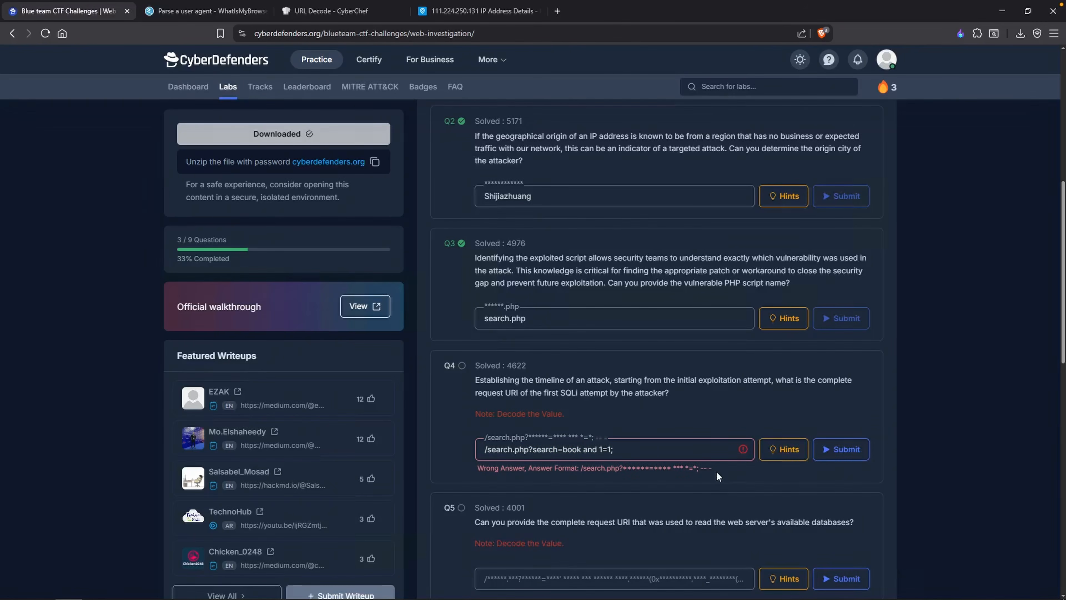
# Complete the question 4 answer as /search.php?search=book and 1=1; -- - to match the expected format and submit it.
pyautogui.moveTo(717, 471); pyautogui.dragTo(709, 471)
pyautogui.click(697, 446)
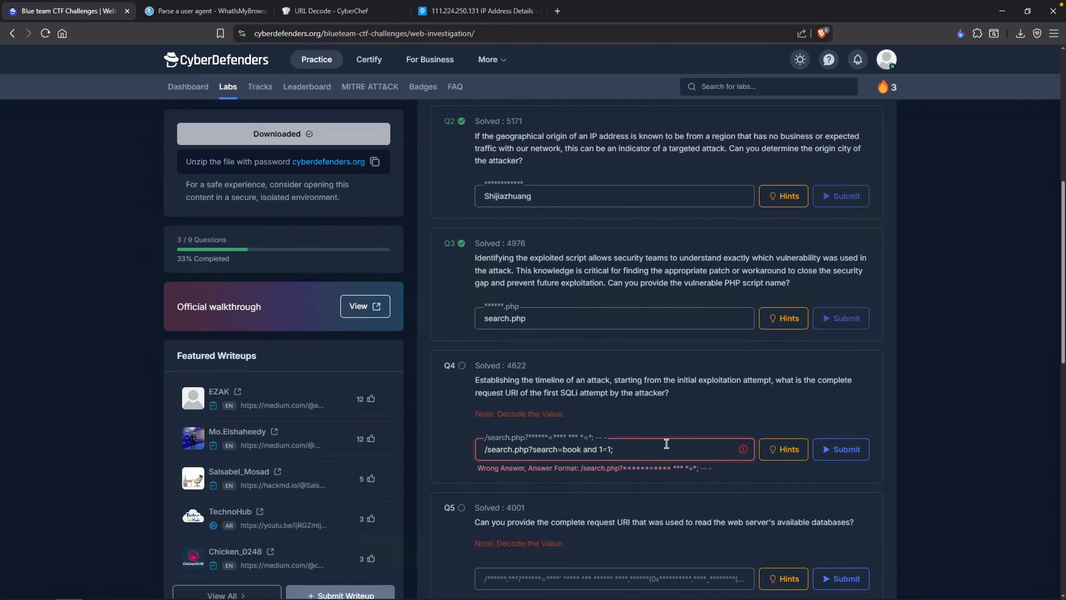
pyautogui.write('-- -')
pyautogui.press('Return')
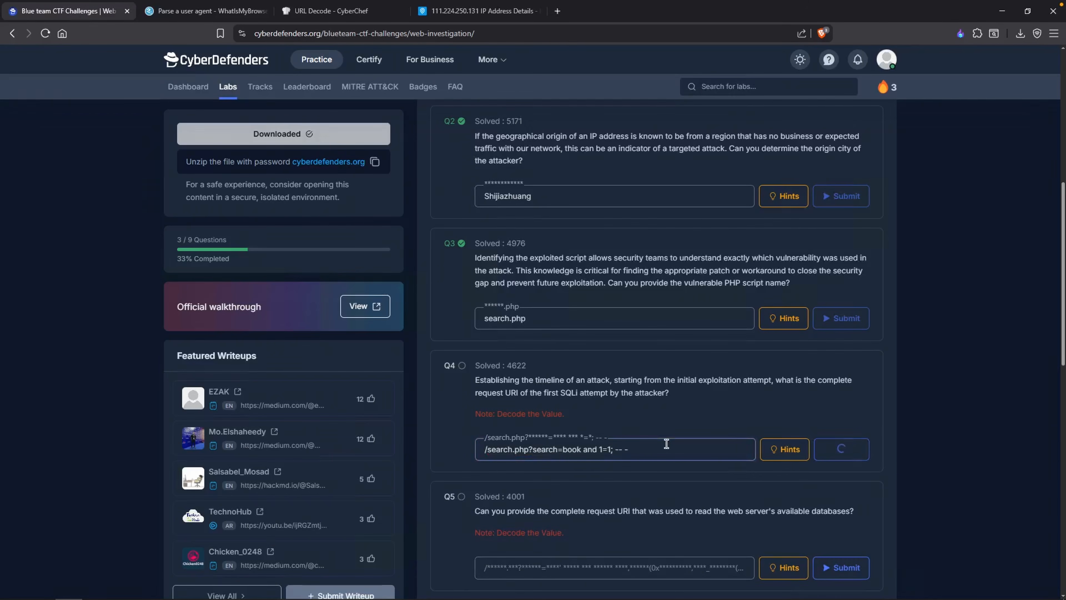
# Read question 5 and look up the packet number noted for INFORMATION_SCHEMA.COLUMNS in Notepad.
pyautogui.scroll(-1, 666, 443)
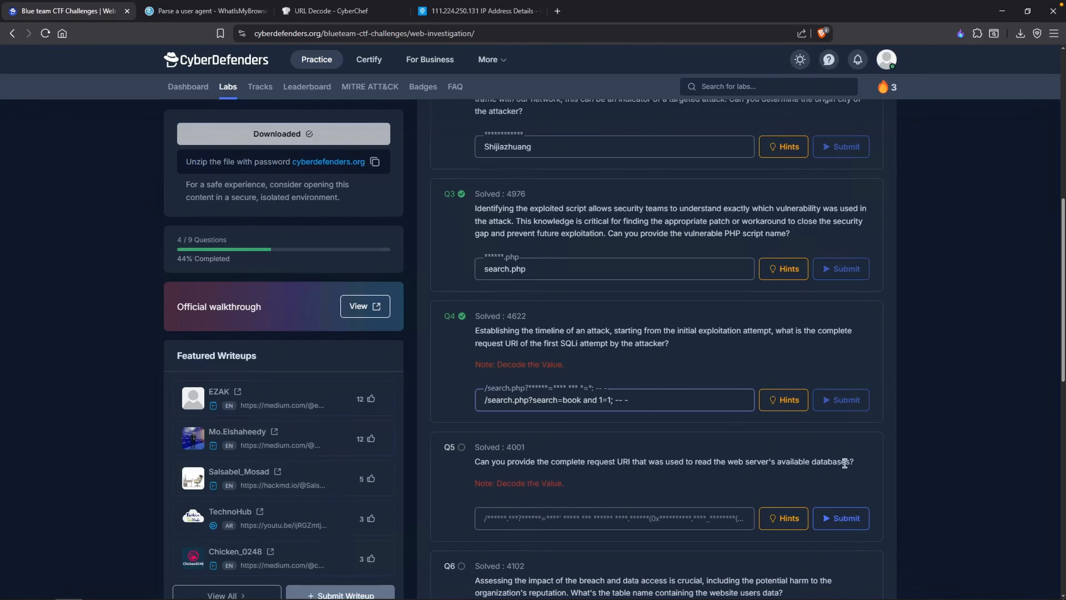
pyautogui.hotkey('alt', 'Tab')
pyautogui.moveTo(372, 379); pyautogui.dragTo(349, 383)
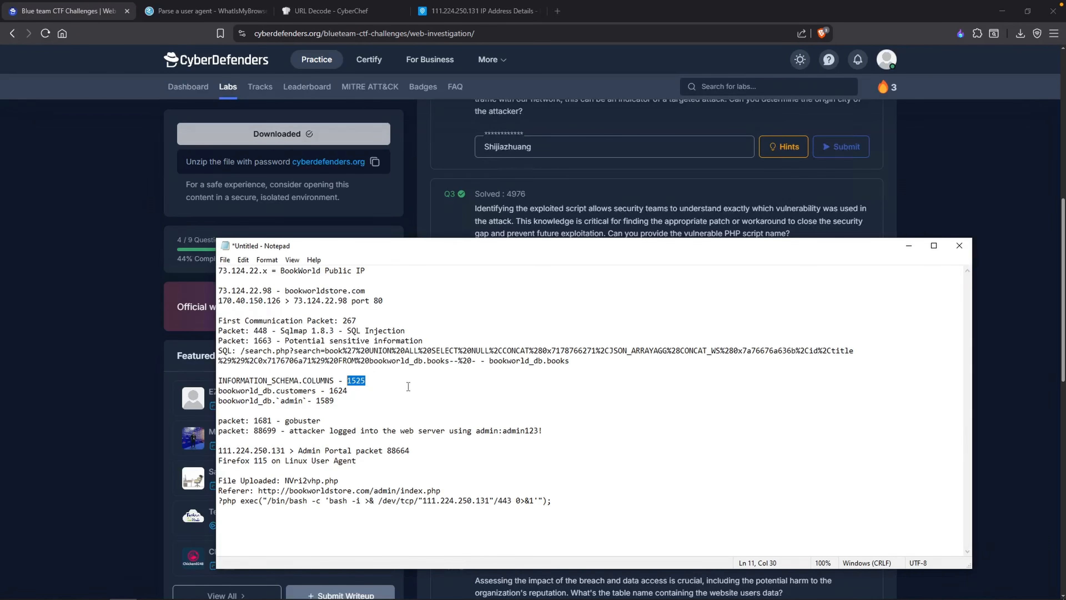
pyautogui.click(79, 417)
# Switch to Wireshark, find packet 1525 and copy its request URI from the HTTP details.
pyautogui.hotkey('alt', 'Tab')
pyautogui.scroll(-20, 140, 255)
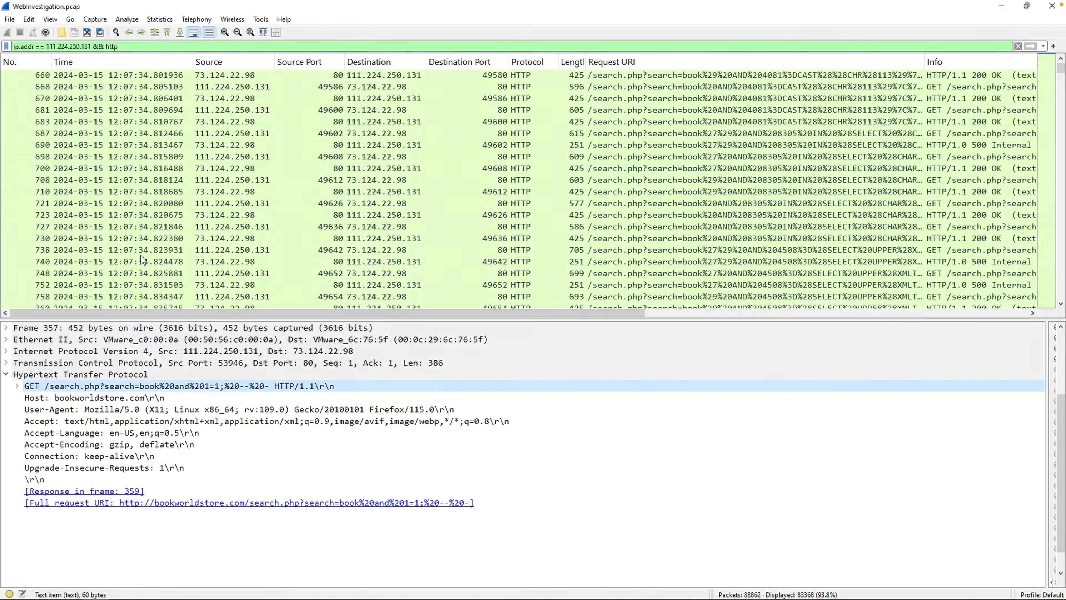
pyautogui.scroll(-20, 141, 258)
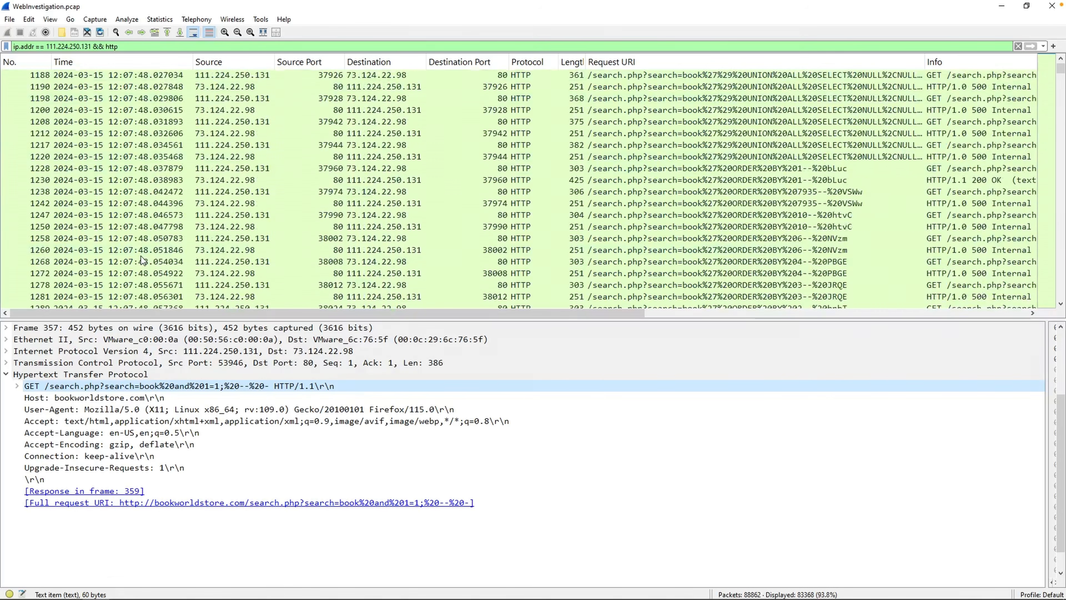
pyautogui.scroll(-1, 141, 257)
pyautogui.click(651, 133)
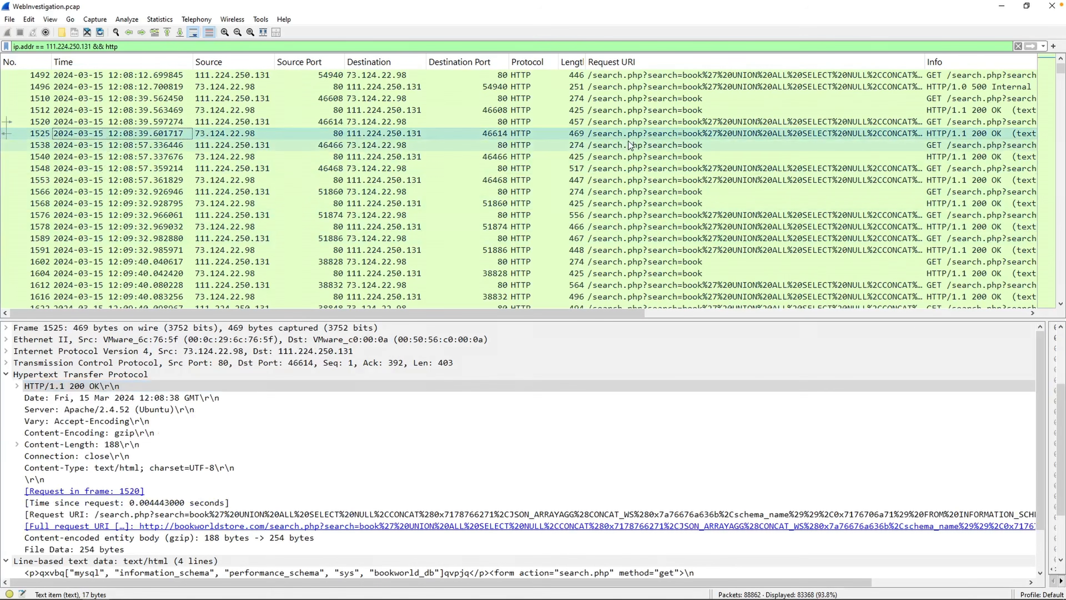
pyautogui.rightClick(132, 514)
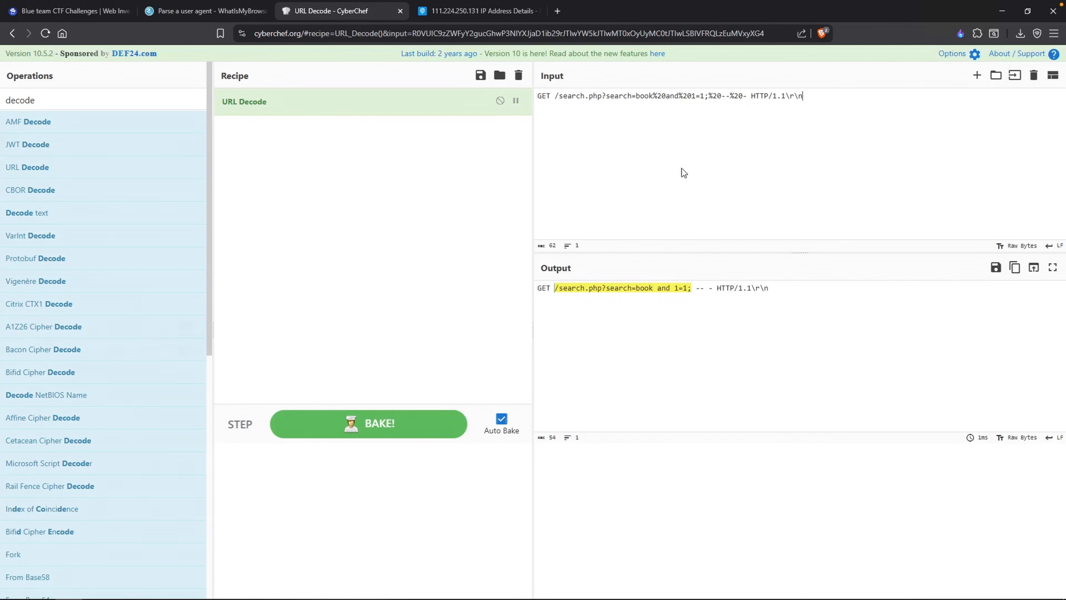
# Replace the CyberChef input with the request URI of packet 1525 and copy the complete decoded output.
pyautogui.click(707, 108)
pyautogui.hotkey('ctrl', 'a')
pyautogui.hotkey('ctrl', 'v')
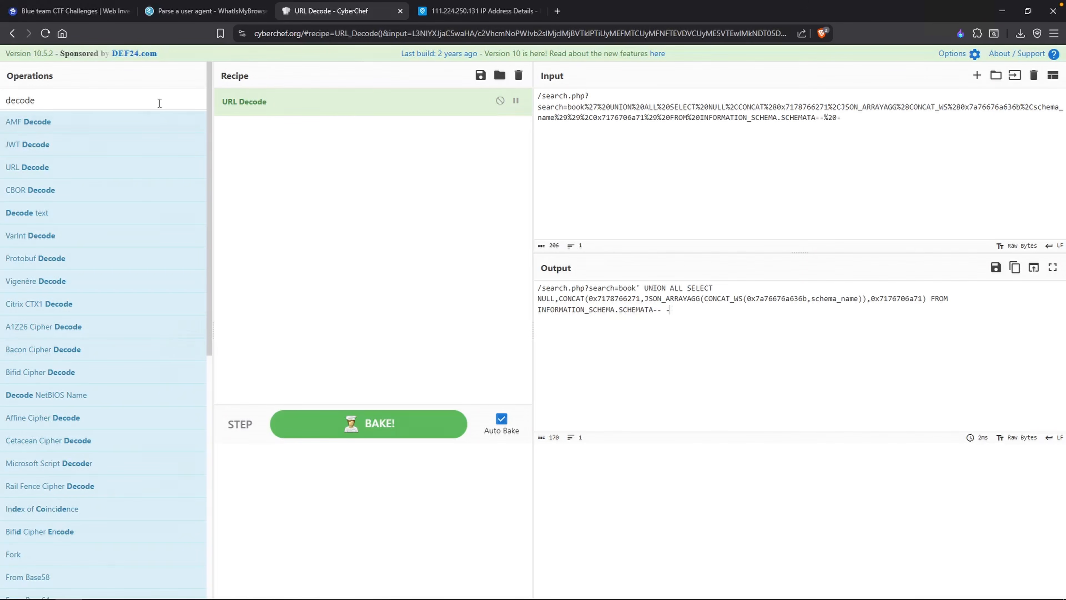
pyautogui.click(86, 17)
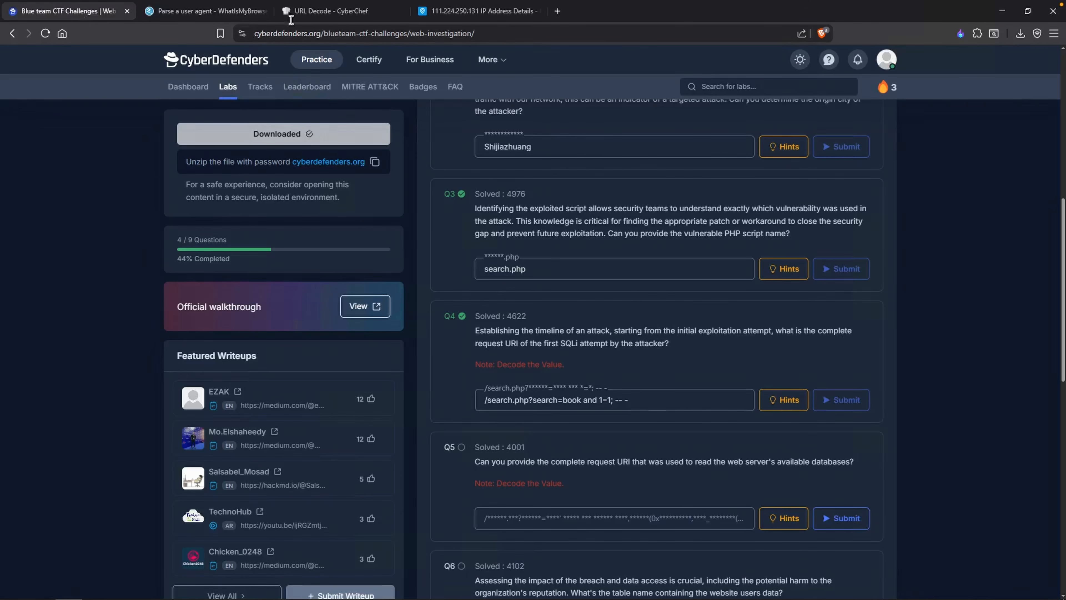
pyautogui.click(518, 17)
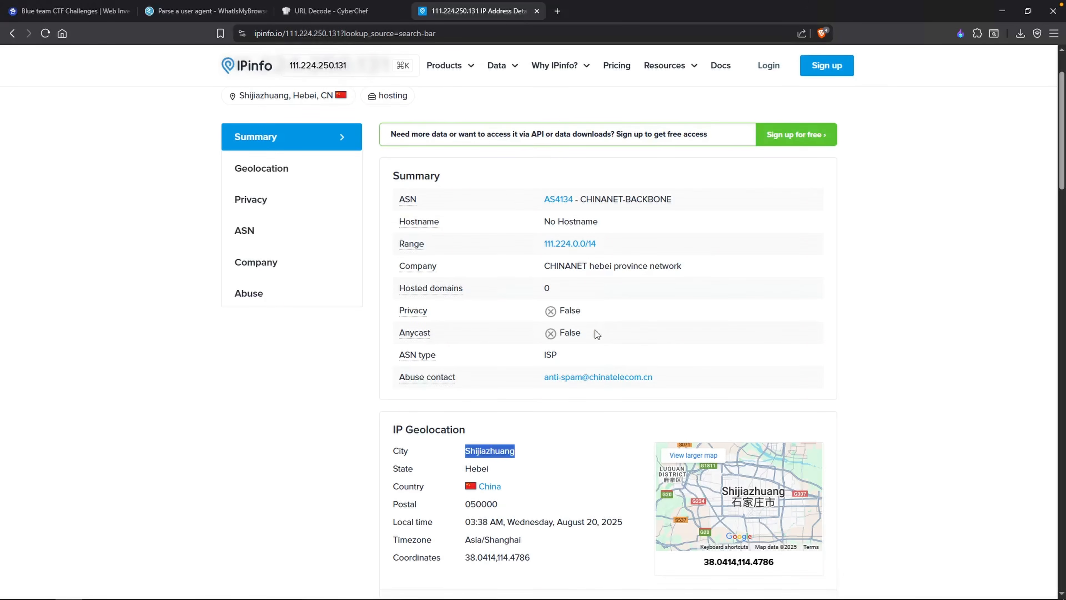
pyautogui.click(311, 13)
pyautogui.moveTo(676, 323); pyautogui.dragTo(473, 286)
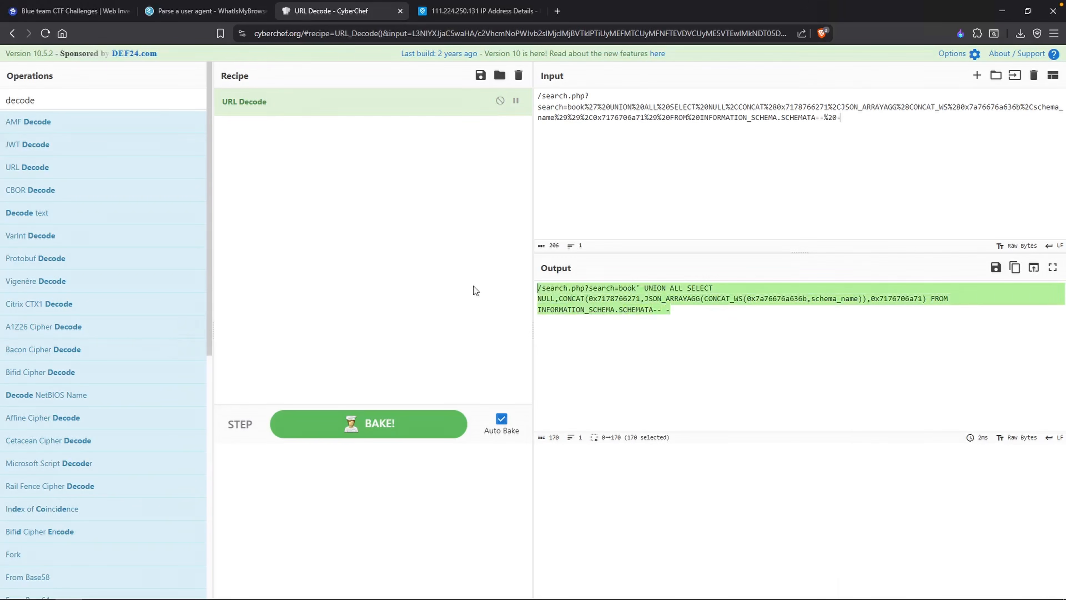
# Submit the decoded INFORMATION_SCHEMA.SCHEMATA request URI as the question 5 answer on CyberDefenders.
pyautogui.click(69, 11)
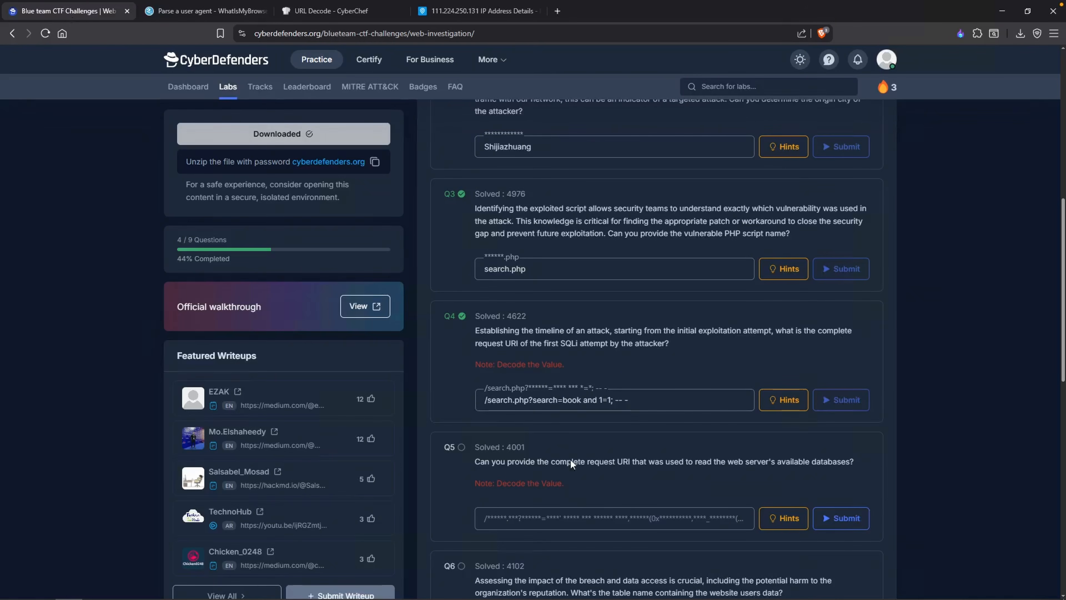
pyautogui.click(593, 523)
pyautogui.hotkey('ctrl', 'v')
pyautogui.click(841, 518)
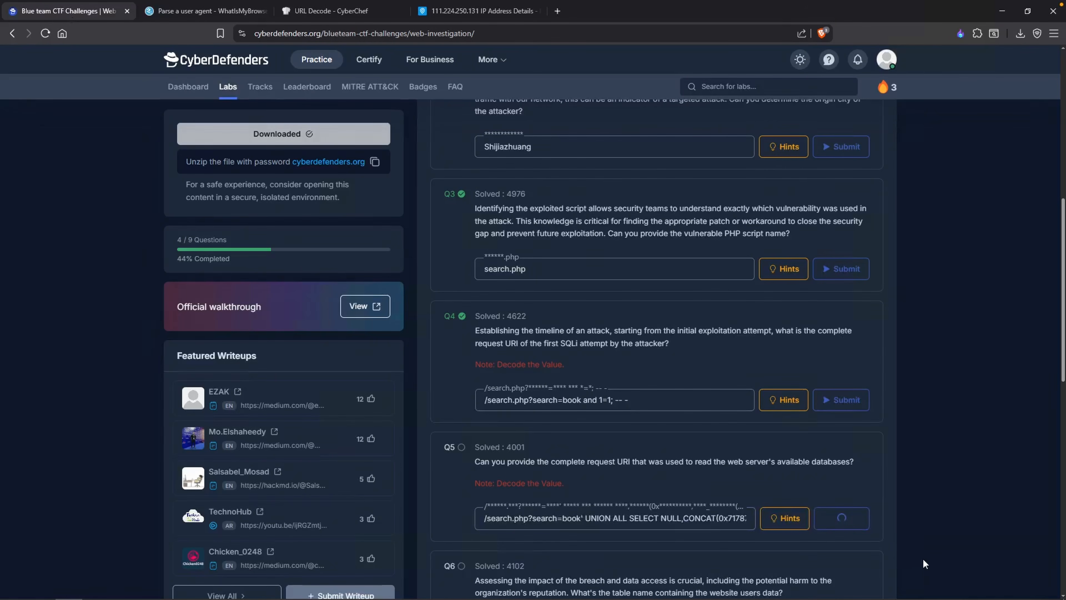
# Read question 6 and copy the table name customers from the bookworld_db.customers note in Notepad.
pyautogui.scroll(-4, 861, 527)
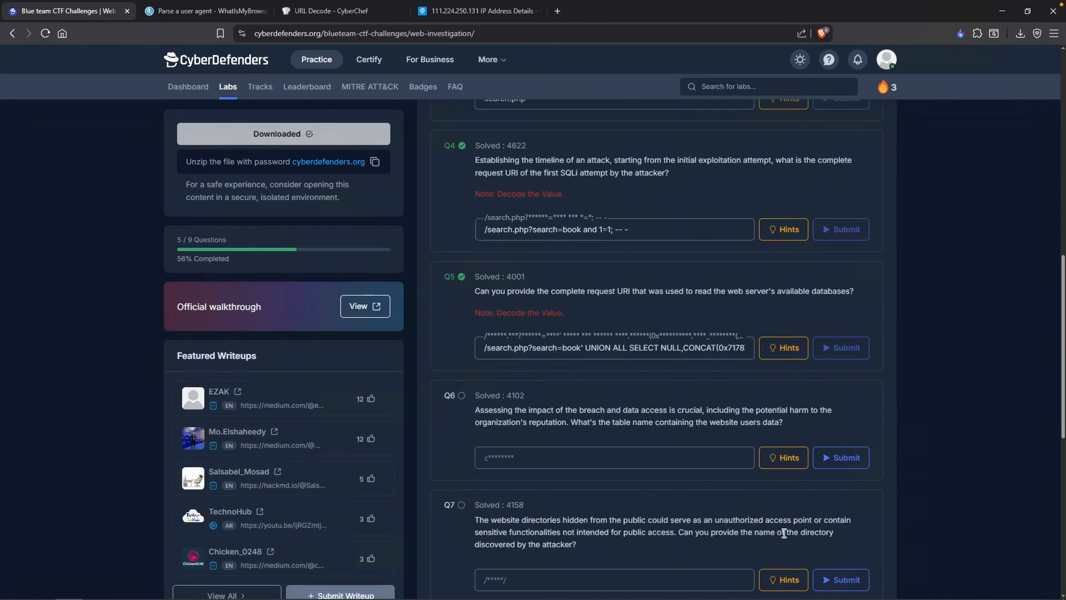
pyautogui.scroll(-1, 703, 506)
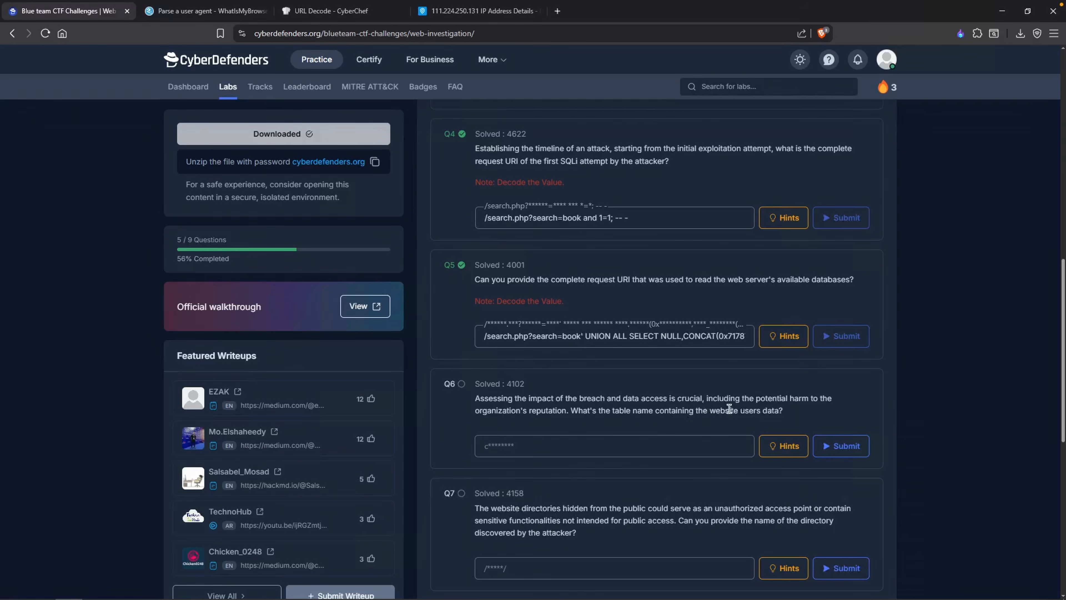
pyautogui.hotkey('alt', 'Tab')
pyautogui.moveTo(316, 390); pyautogui.dragTo(217, 393)
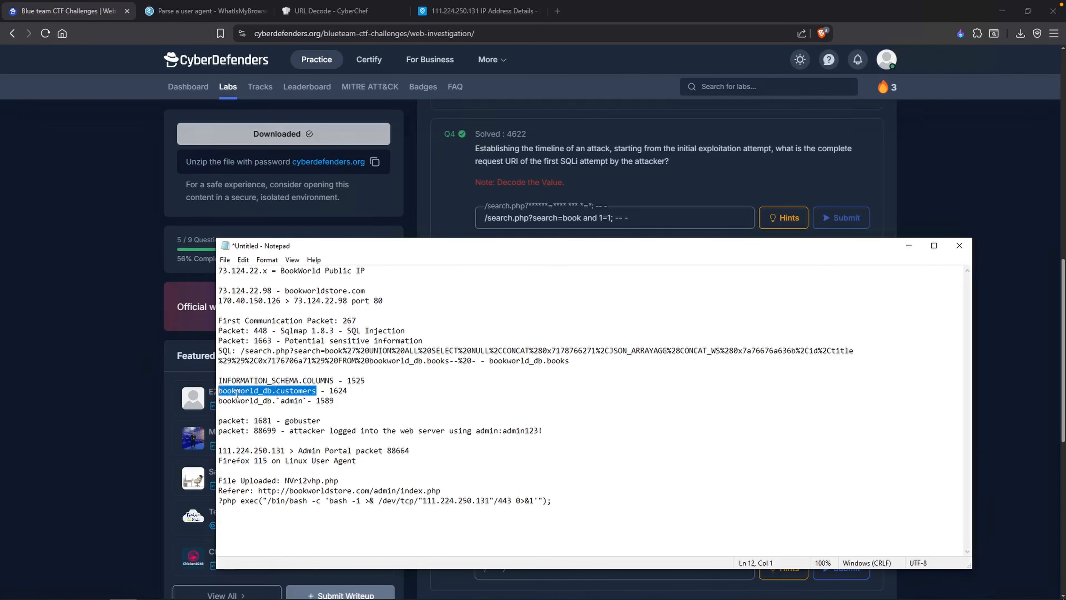
pyautogui.click(295, 402)
pyautogui.moveTo(317, 390); pyautogui.dragTo(277, 390)
pyautogui.hotkey('ctrl', 'c')
# Switch back to the CyberDefenders page in the browser and submit customers as the question 6 answer.
pyautogui.hotkey('alt', 'Tab')
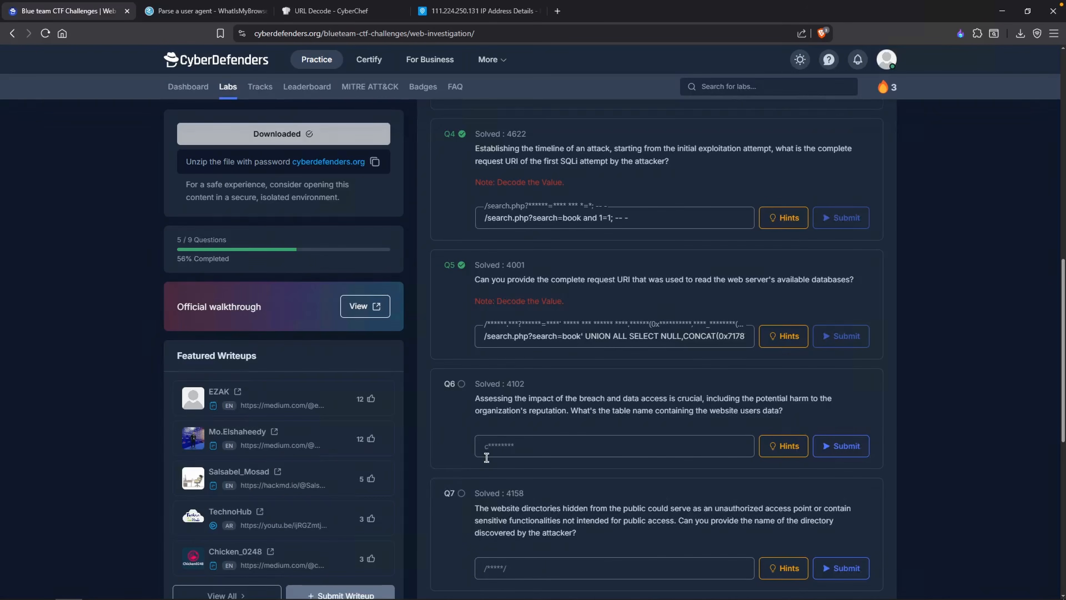
pyautogui.click(493, 458)
pyautogui.hotkey('ctrl', 'v')
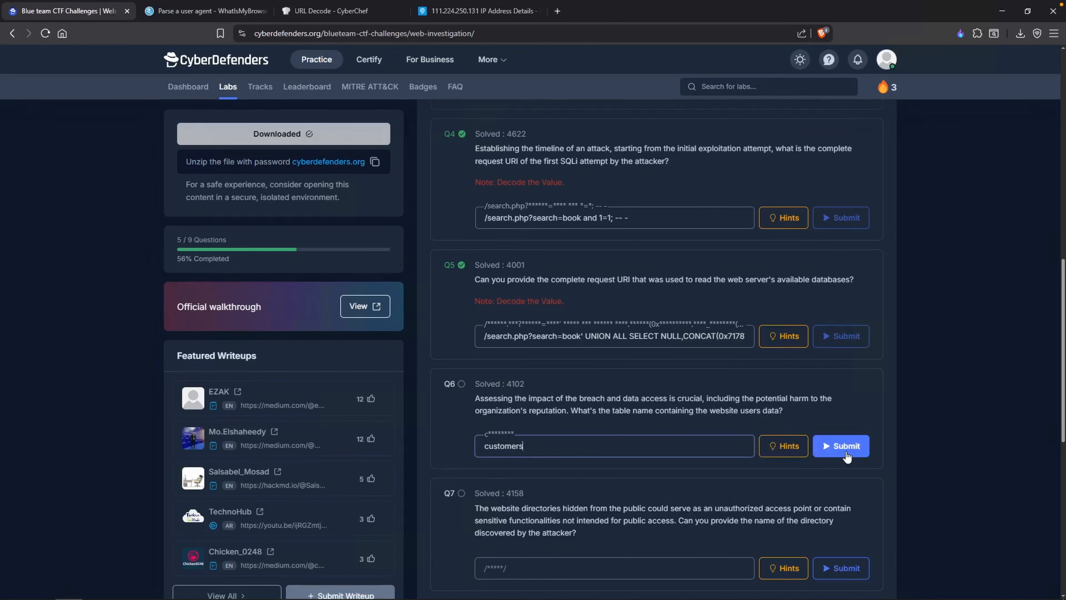
pyautogui.click(847, 456)
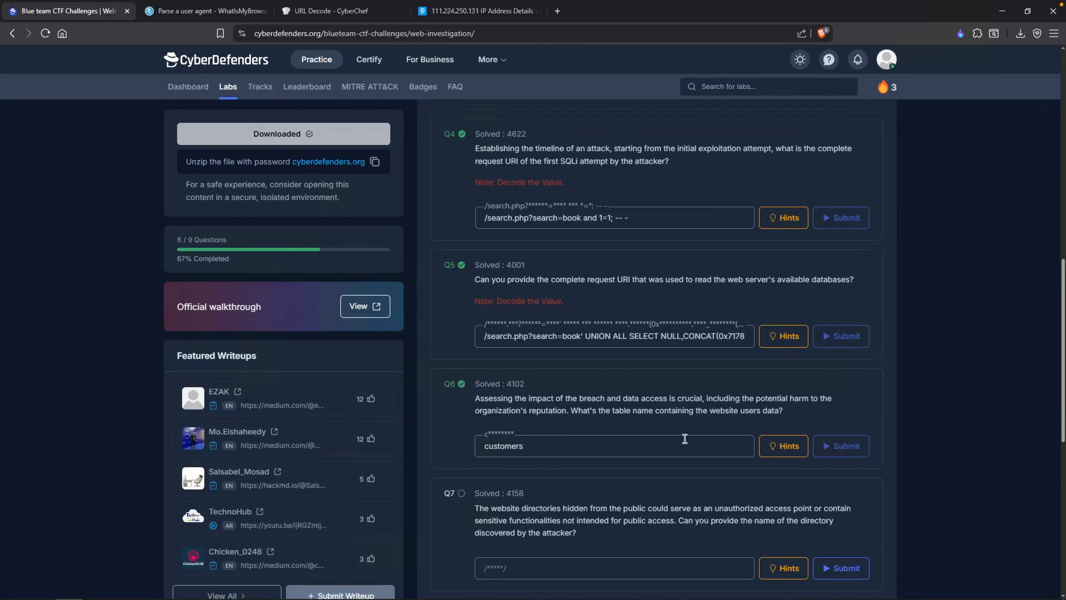
# Submit /admin/ as the question 7 answer for the hidden directory discovered by the attacker.
pyautogui.scroll(-3, 684, 439)
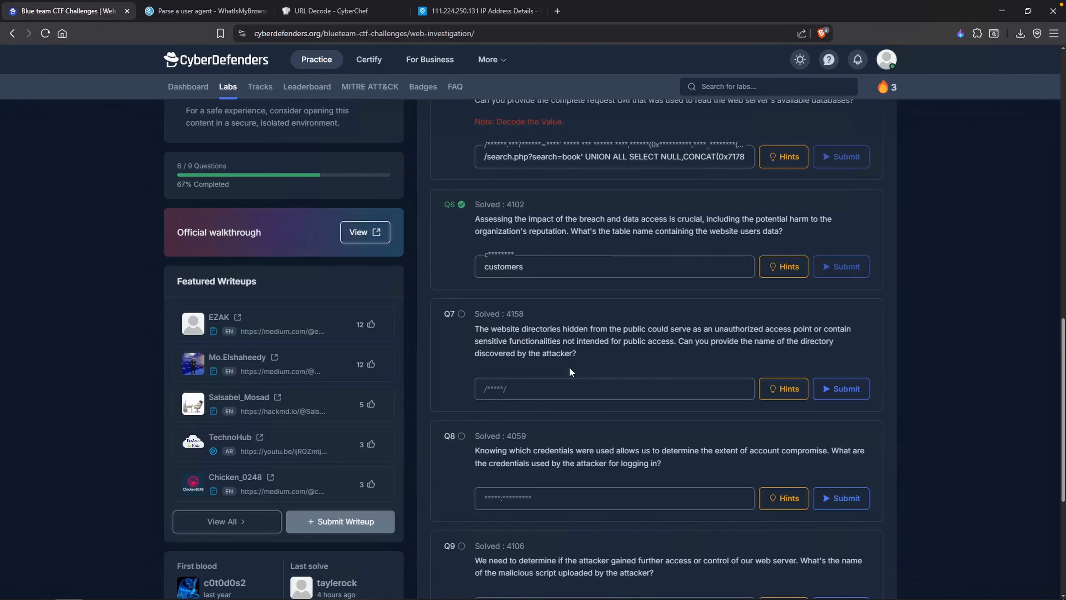
pyautogui.click(538, 390)
pyautogui.write('/admin')
pyautogui.press('Return')
pyautogui.write('/')
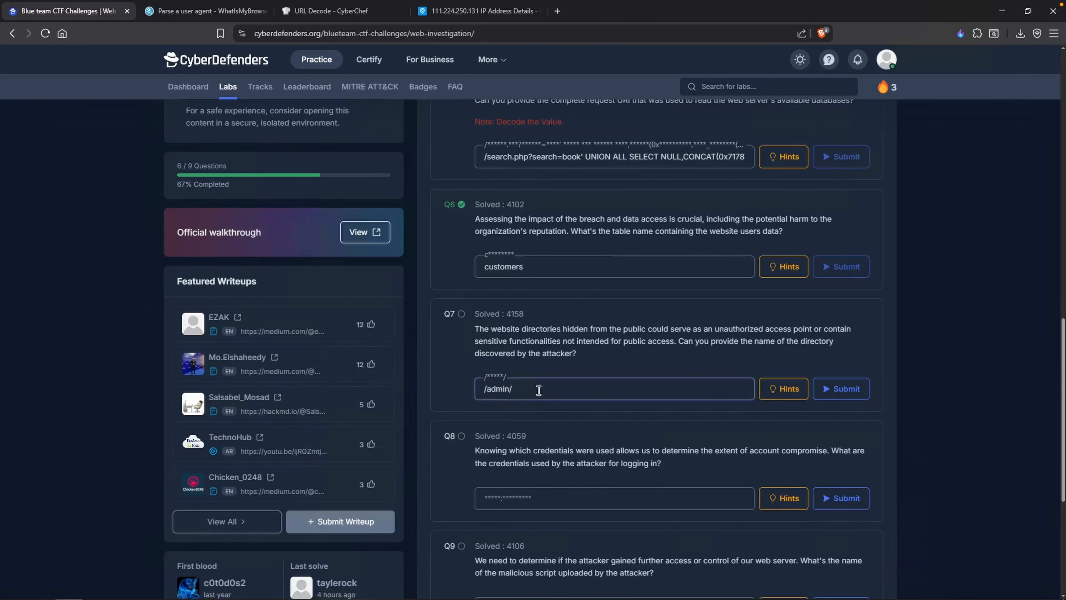
pyautogui.click(837, 388)
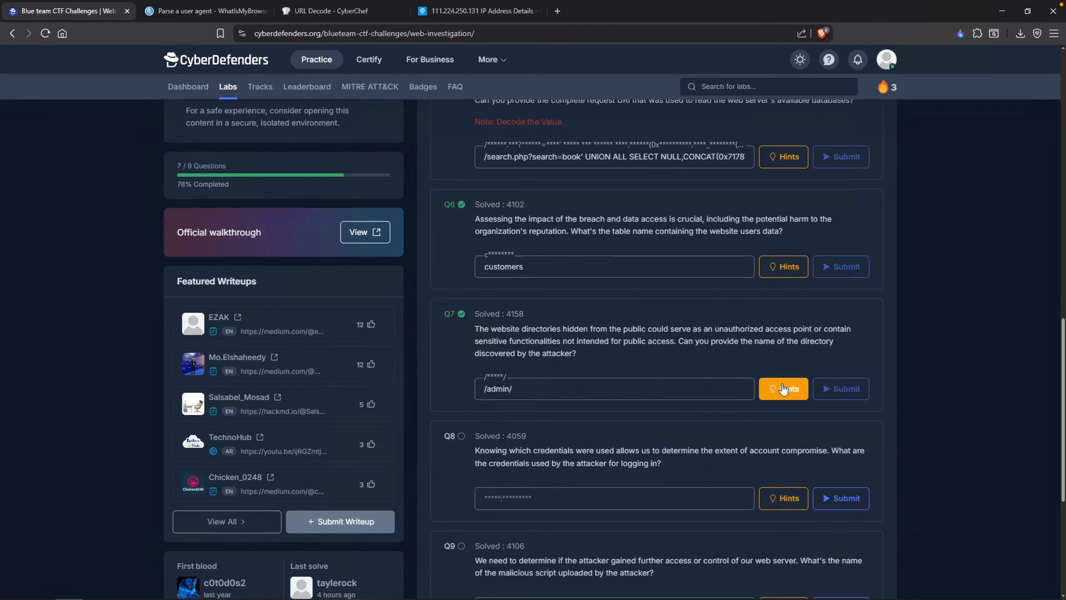
# Enter the attacker's login username and password as the question 8 answer and submit it.
pyautogui.scroll(-1, 784, 389)
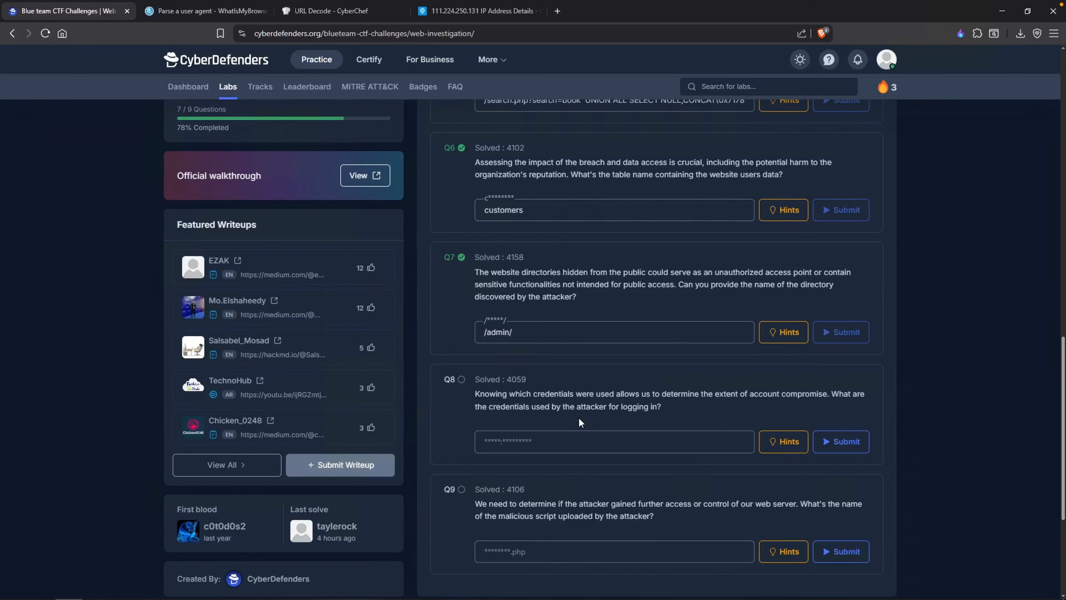
pyautogui.click(569, 437)
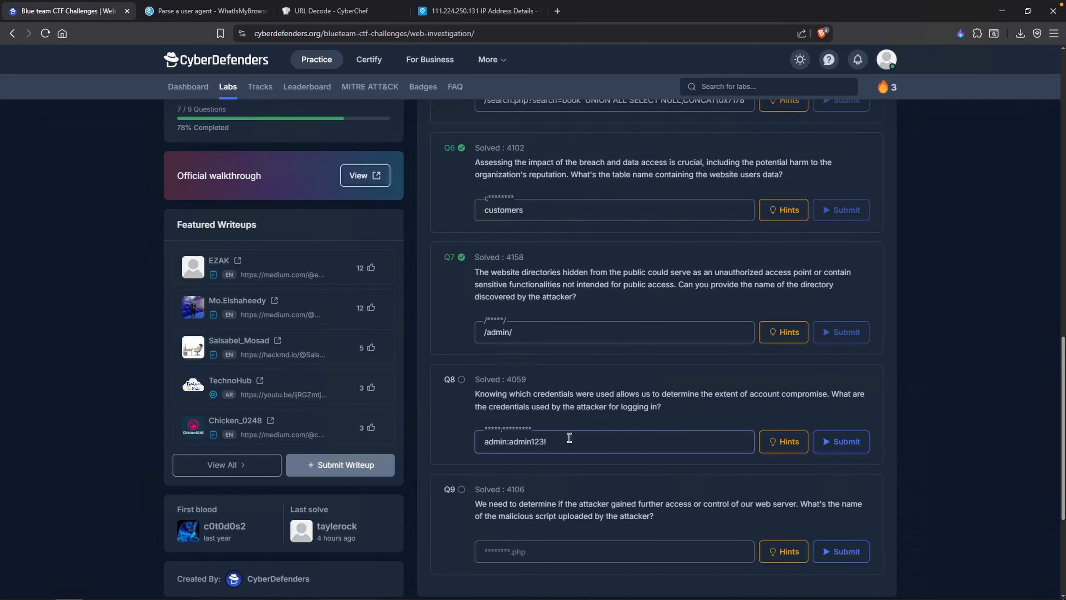
pyautogui.click(841, 441)
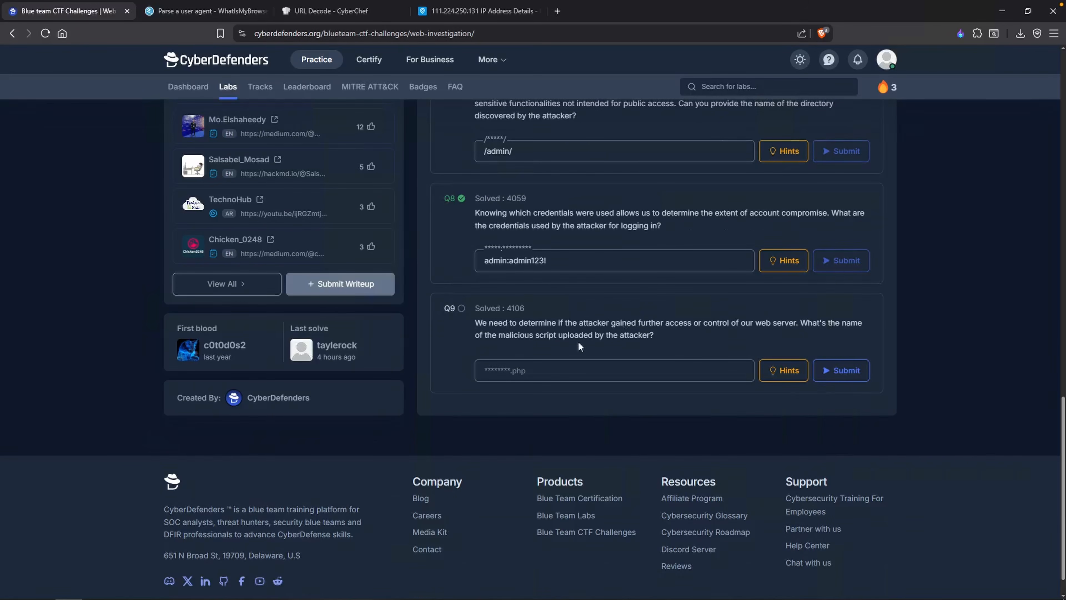
# Copy the uploaded file name NVri2vhp.php from the Notepad notes and submit it on CyberDefenders as the question 9 answer.
pyautogui.click(503, 374)
pyautogui.hotkey('alt', 'Tab')
pyautogui.moveTo(340, 481); pyautogui.dragTo(287, 481)
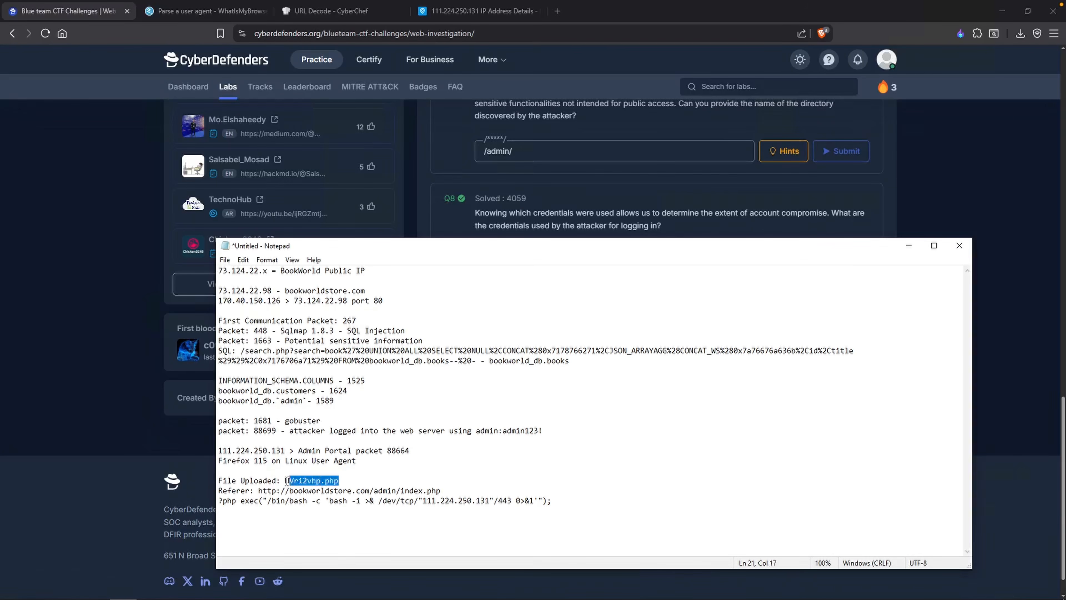
pyautogui.hotkey('ctrl', 'c')
pyautogui.hotkey('alt', 'Tab')
pyautogui.hotkey('ctrl', 'v')
pyautogui.click(856, 376)
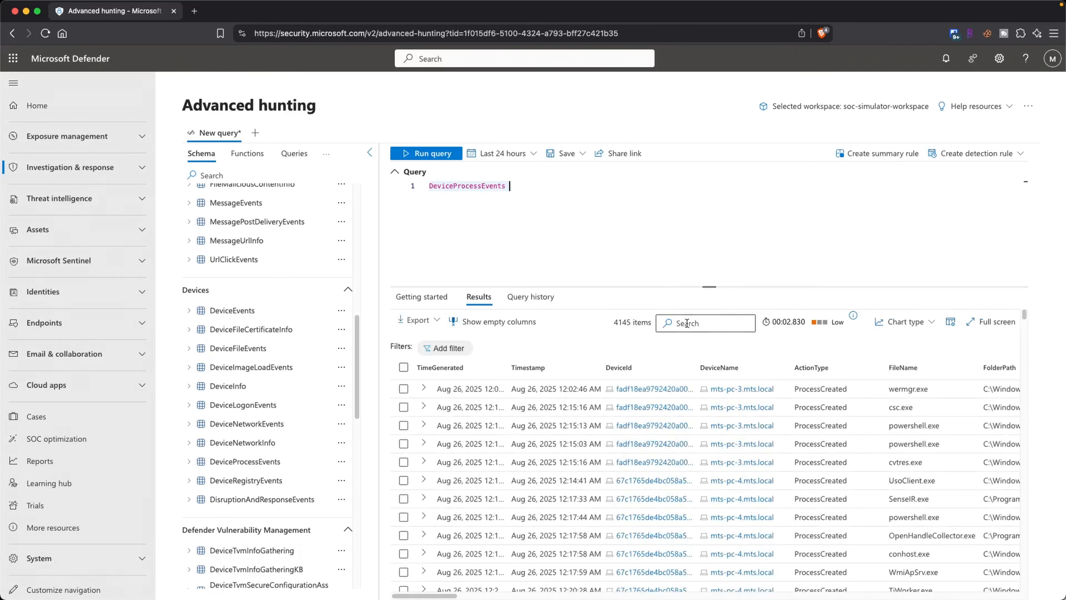
pyautogui.scroll(-1, 766, 437)
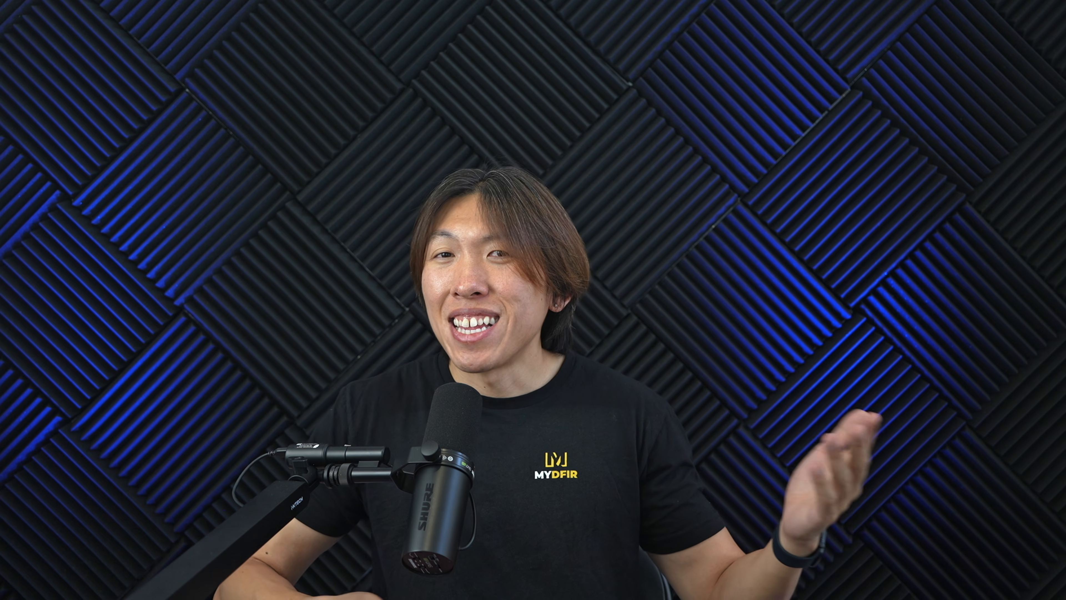